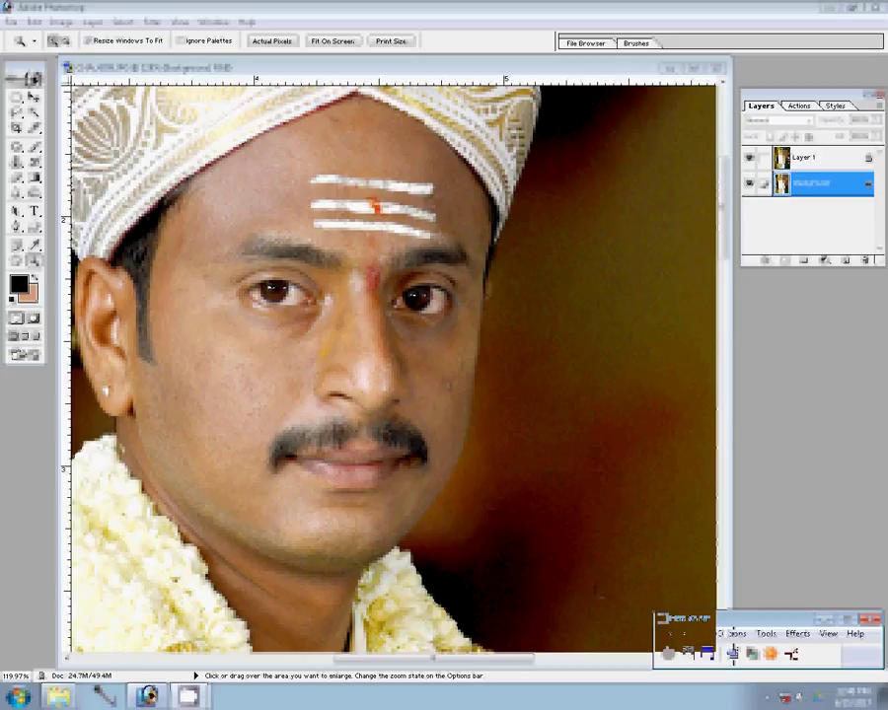
# Run the graininess plugin filter on the groom's close-up portrait with Graininess set to 39
pyautogui.click(152, 22)
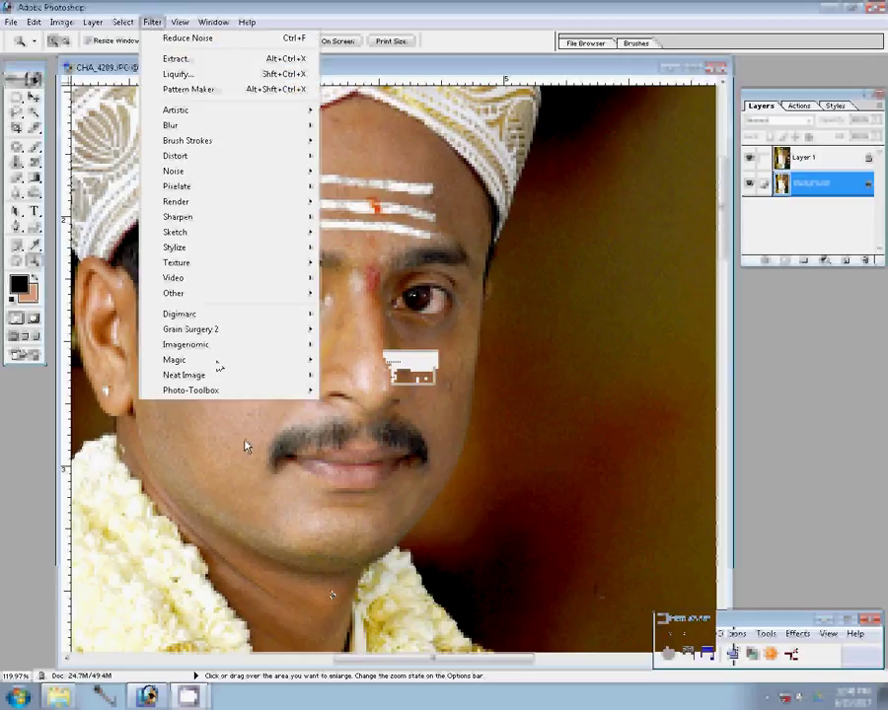
pyautogui.hotkey('ctrl', 'f')
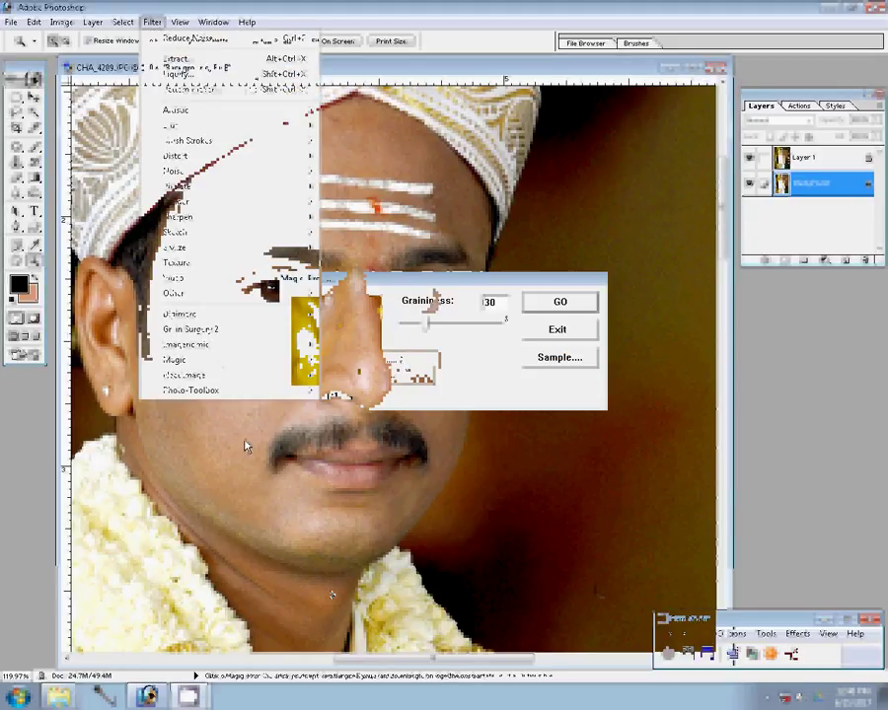
pyautogui.write('39')
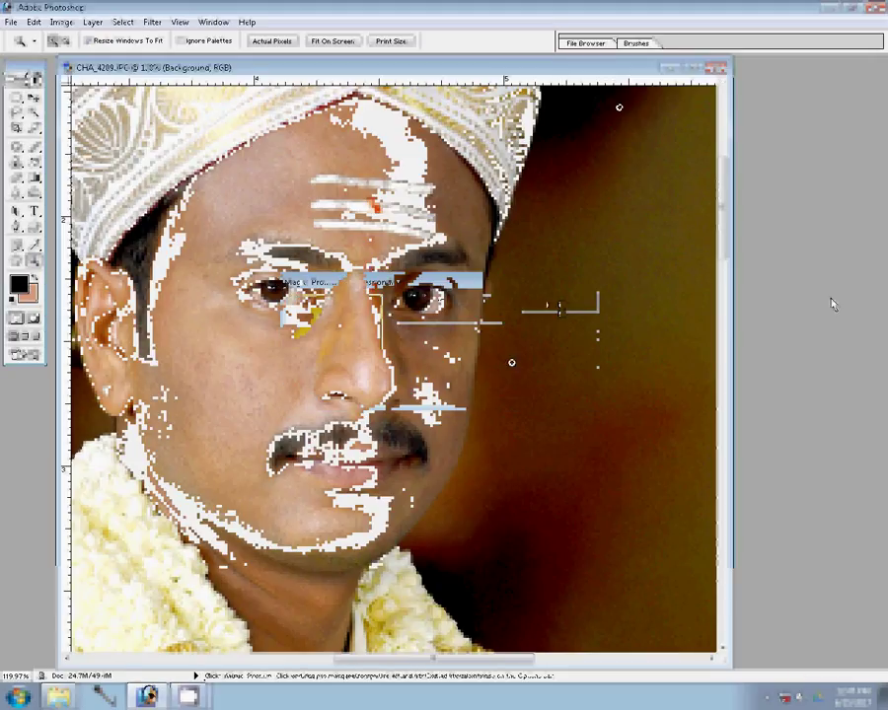
pyautogui.press('v')
pyautogui.click(152, 22)
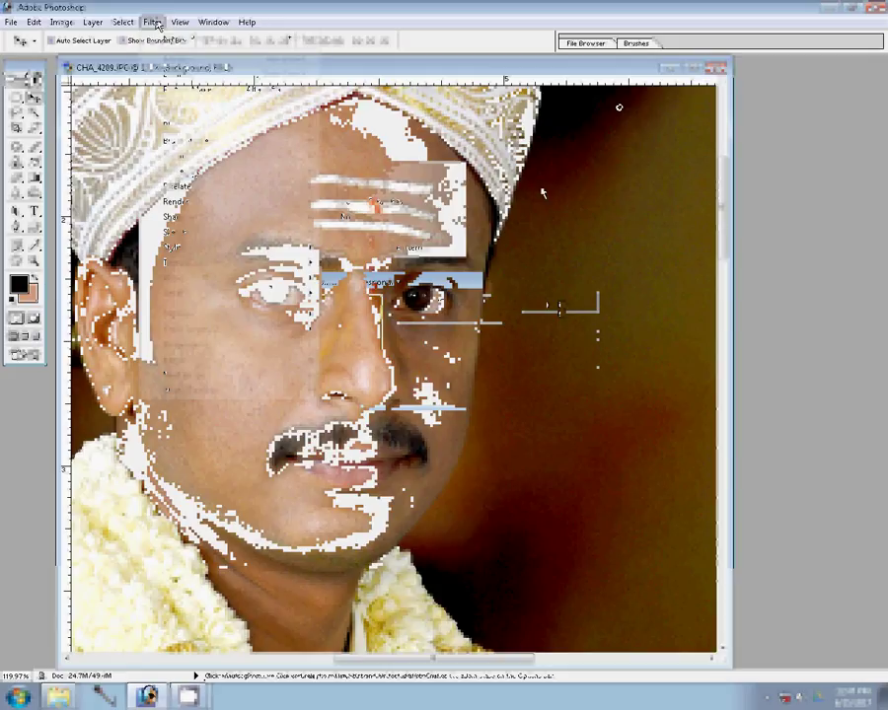
pyautogui.moveTo(178, 215)
pyautogui.click(380, 175)
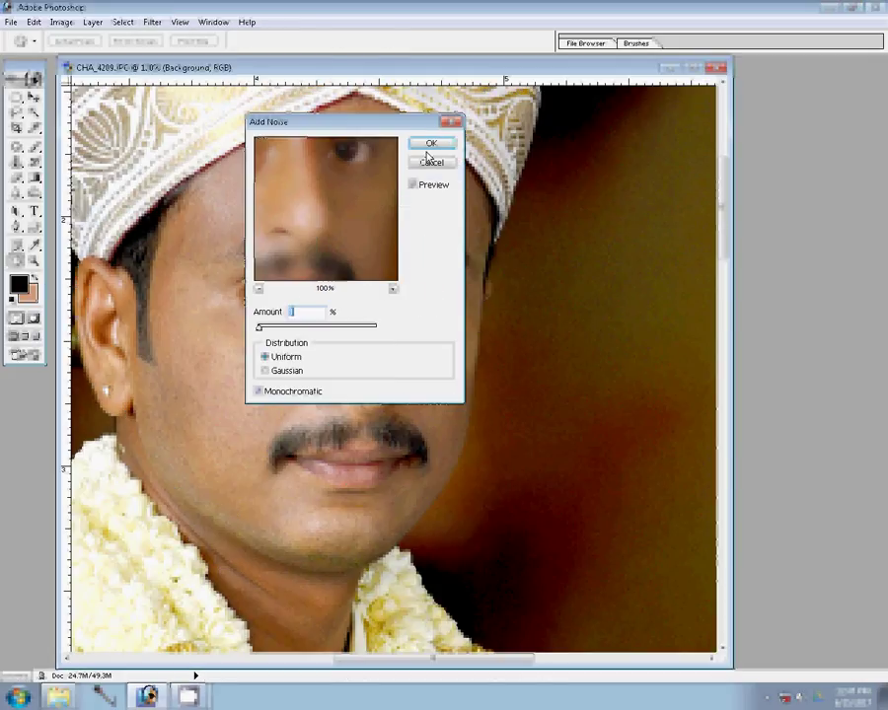
pyautogui.click(427, 153)
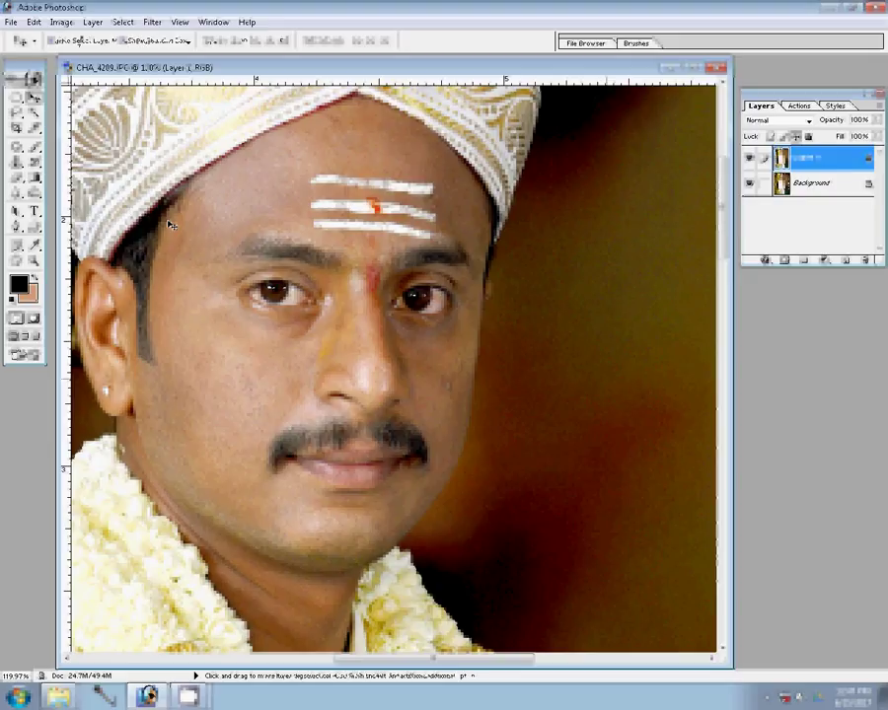
# Set the Eraser opacity to 66% and merge Layer 1 into the background
pyautogui.press('e')
pyautogui.click(253, 42)
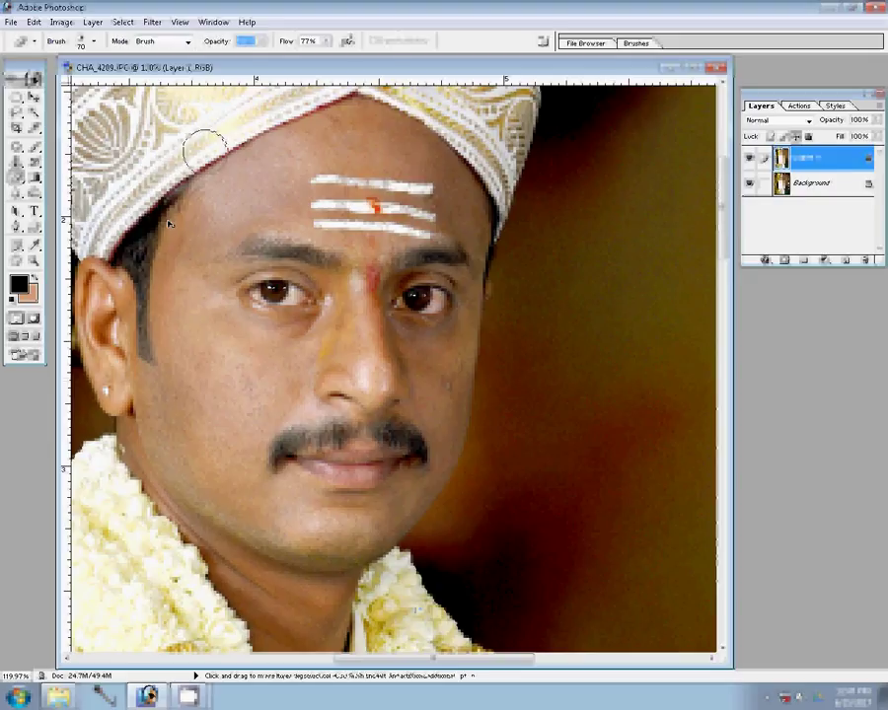
pyautogui.write('66')
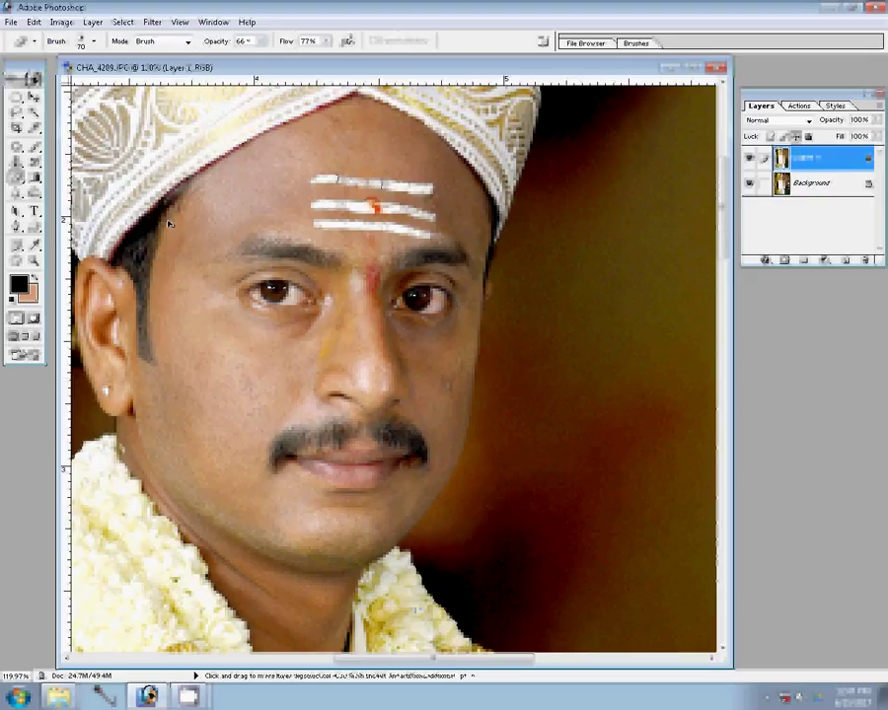
pyautogui.press('Return')
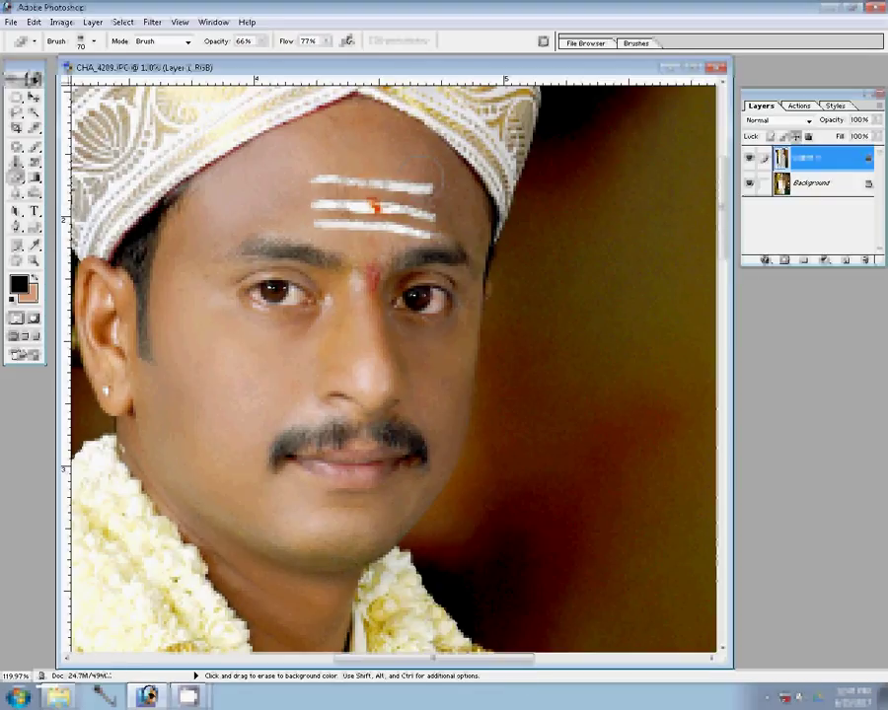
pyautogui.hotkey('ctrl', 'e')
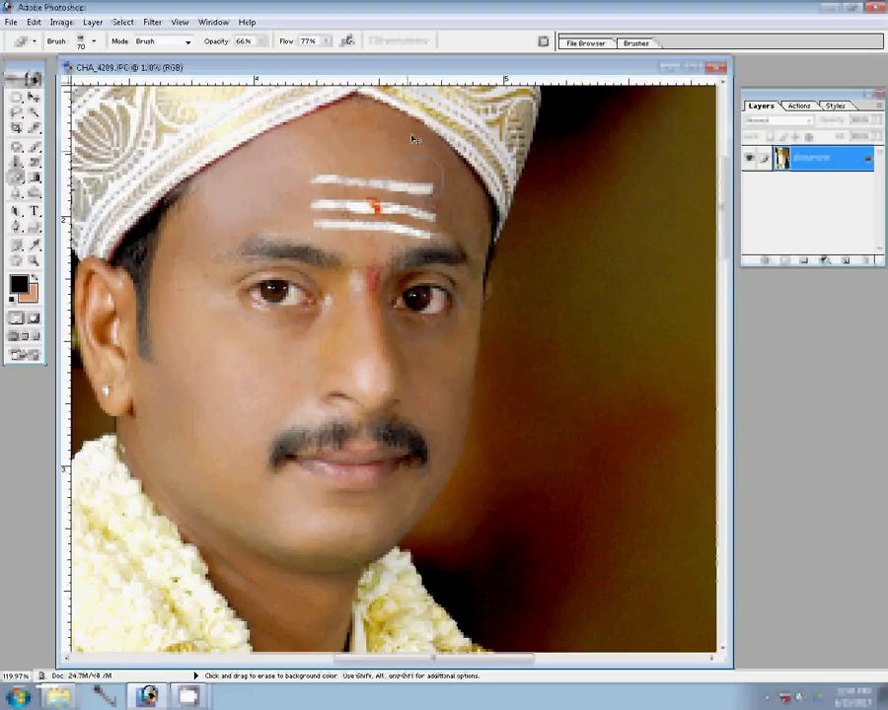
# Erase the forehead stripe's left end, drag the portrait into Untitled-1, and close the original
pyautogui.moveTo(424, 178); pyautogui.dragTo(326, 163)
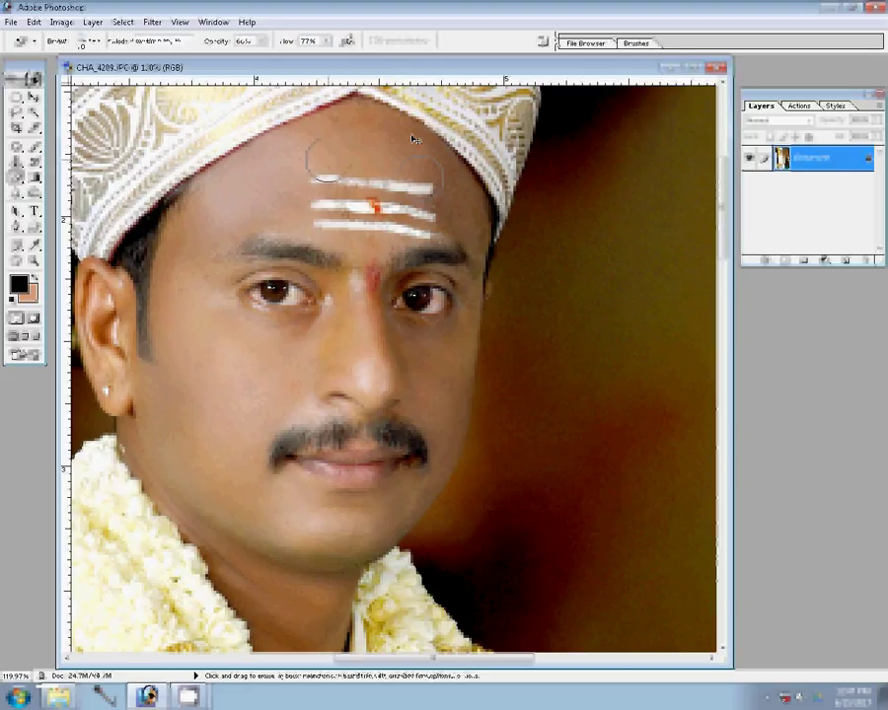
pyautogui.press('v')
pyautogui.moveTo(735, 651); pyautogui.dragTo(740, 648)
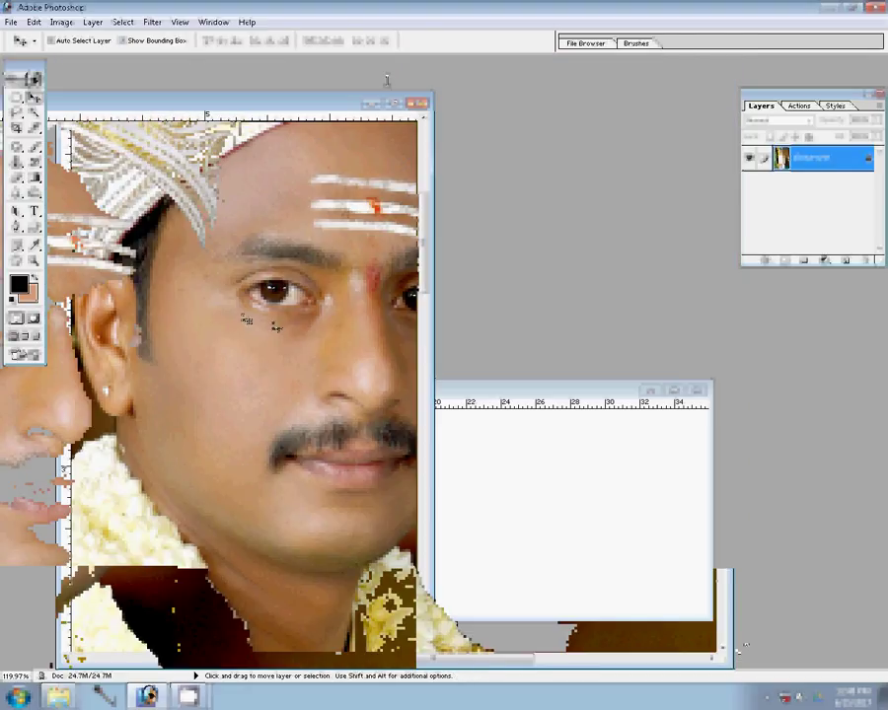
pyautogui.moveTo(277, 318)
pyautogui.mouseDown()
pyautogui.moveTo(234, 489)
pyautogui.moveTo(203, 474)
pyautogui.mouseUp()
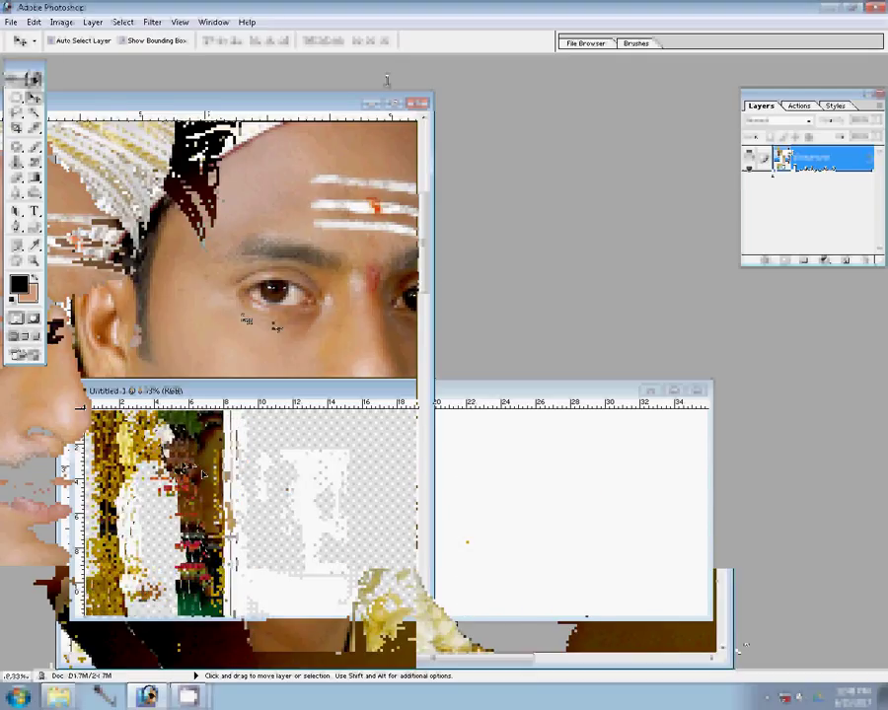
pyautogui.moveTo(202, 474); pyautogui.dragTo(202, 474)
pyautogui.click(414, 106)
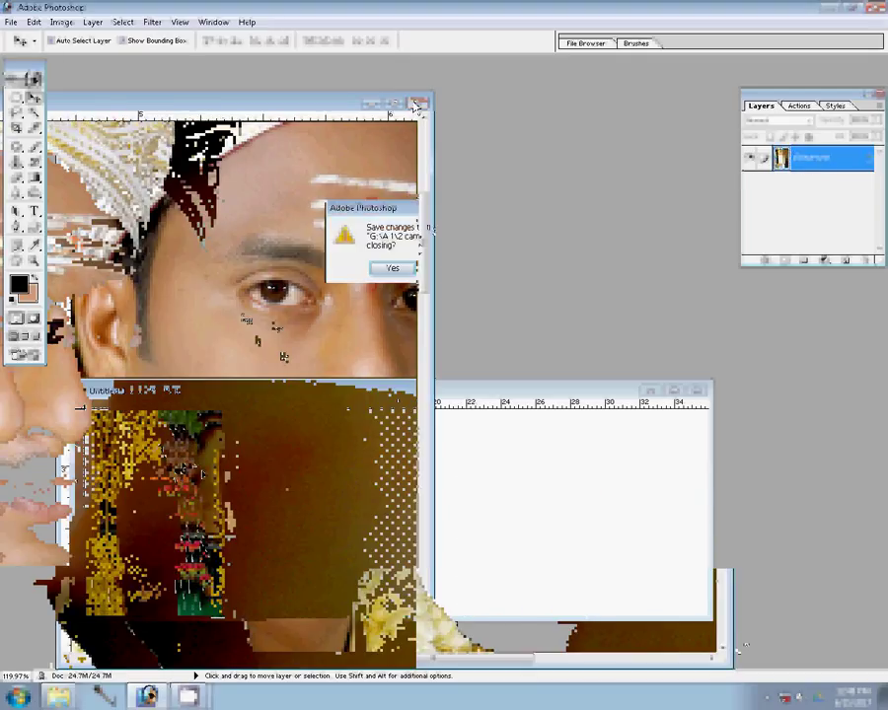
pyautogui.click(449, 268)
pyautogui.moveTo(59, 696)
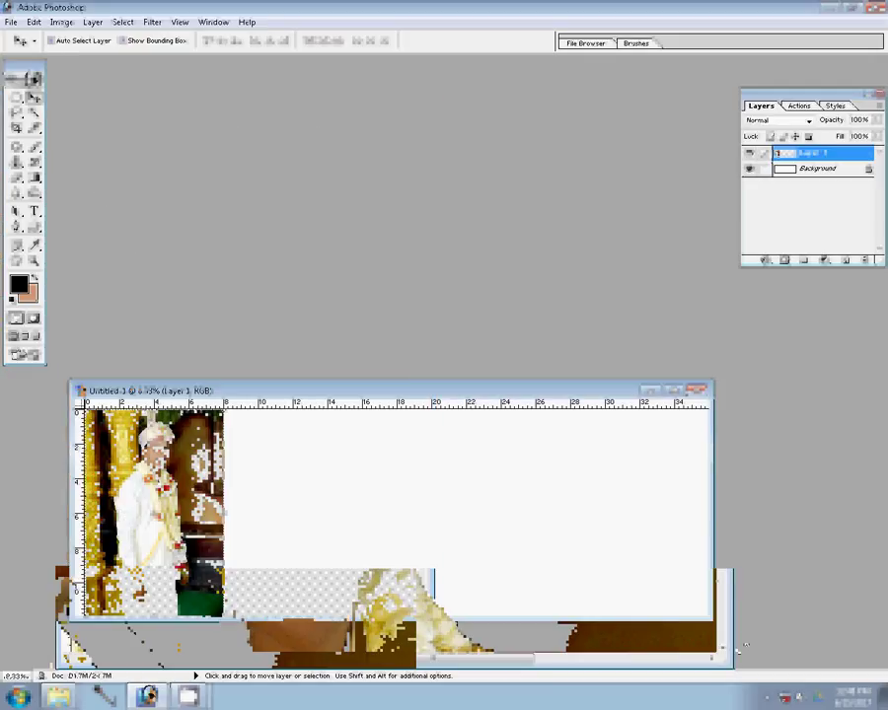
# Move CHA_4209 to the Delete folder and open CHA_4211 through CHA_4224 plus CHA_4229 in Photoshop
pyautogui.moveTo(366, 225); pyautogui.dragTo(280, 232)
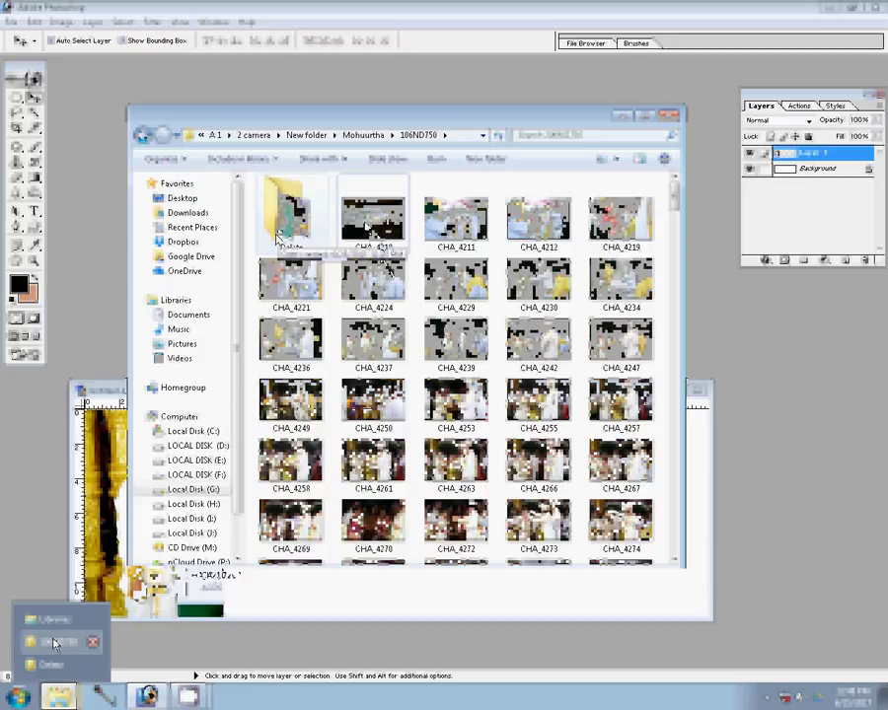
pyautogui.click(456, 219)
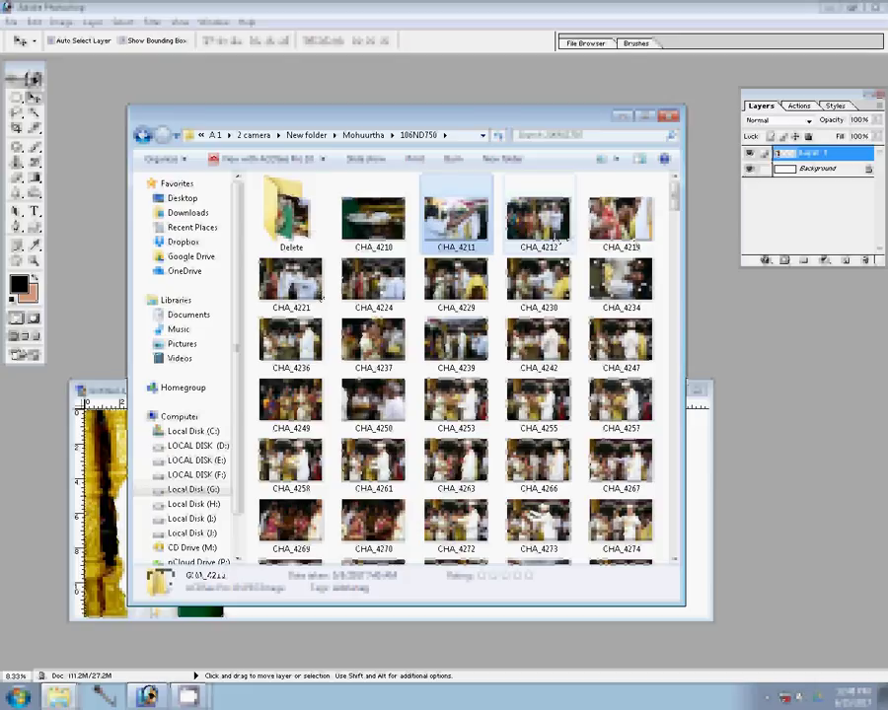
pyautogui.keyDown('shift'); pyautogui.click(373, 281); pyautogui.keyUp('shift')
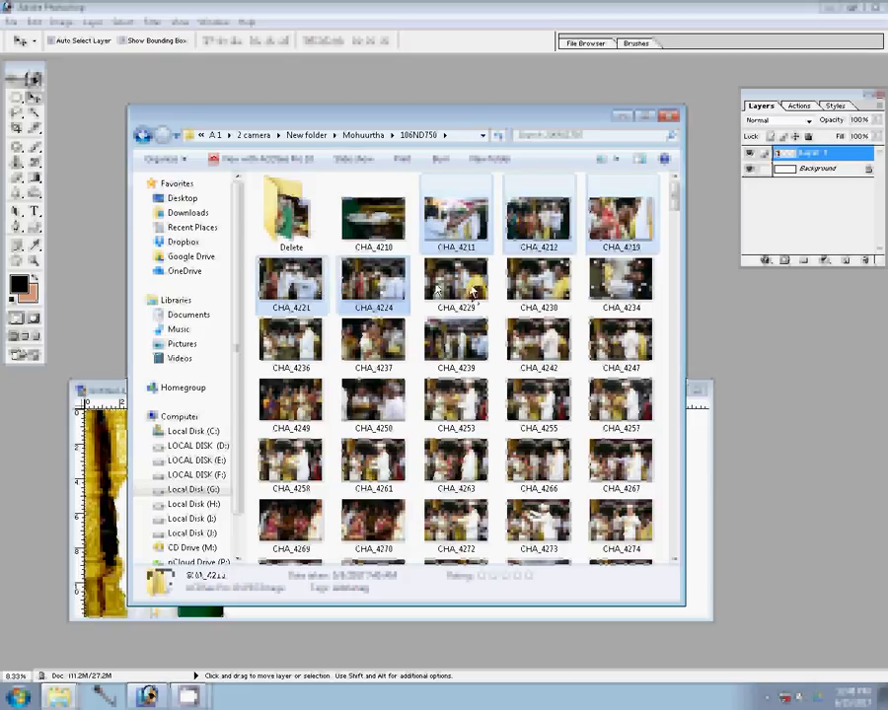
pyautogui.keyDown('shift'); pyautogui.click(471, 293); pyautogui.keyUp('shift')
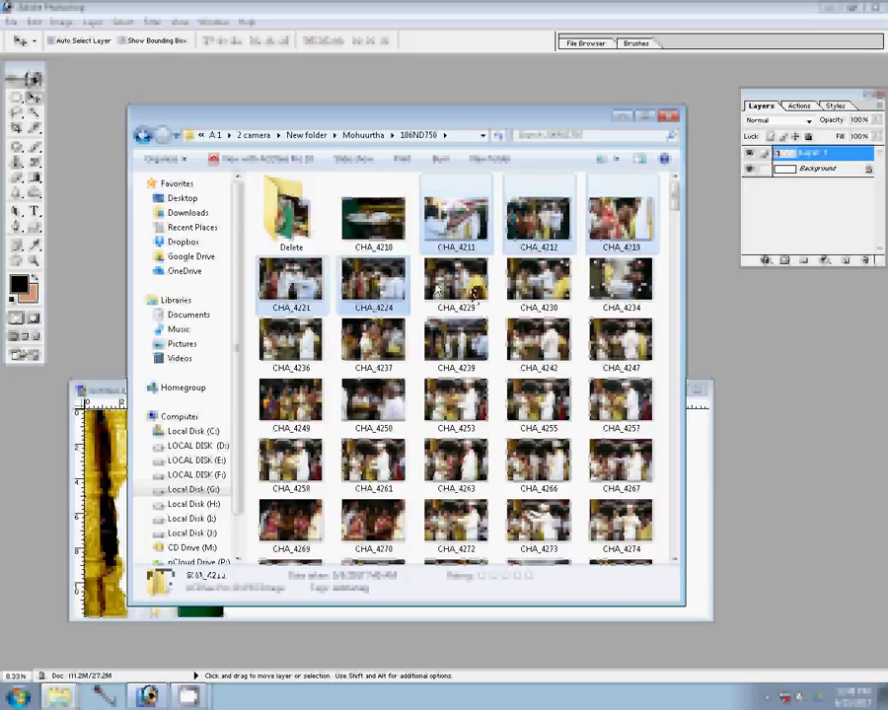
pyautogui.click(770, 373)
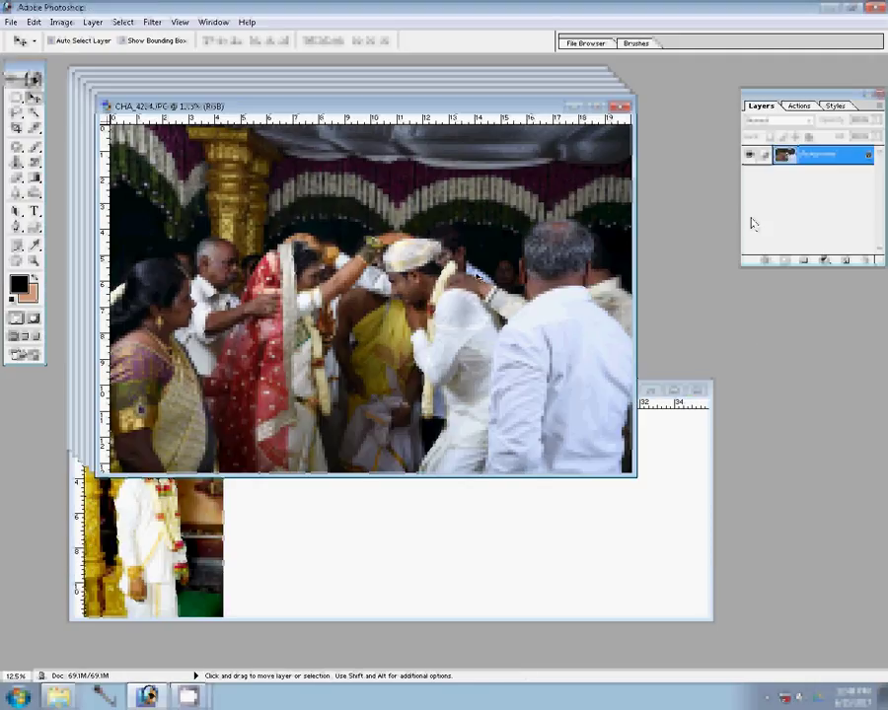
# Apply a new image size to the front ceremony photo and show the Actions panel
pyautogui.hotkey('ctrl', 'alt', 'i')
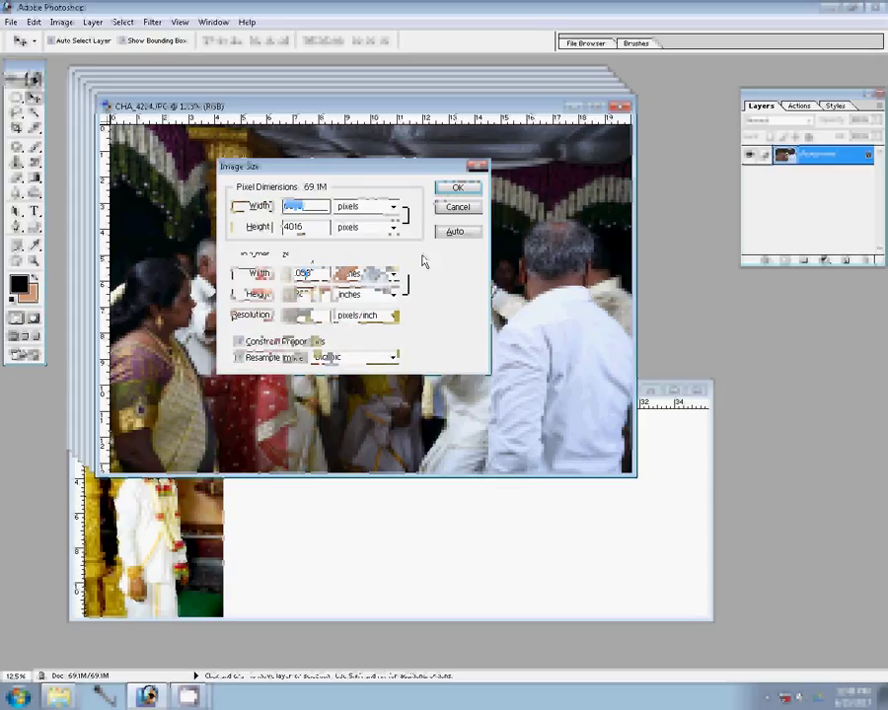
pyautogui.press('Return')
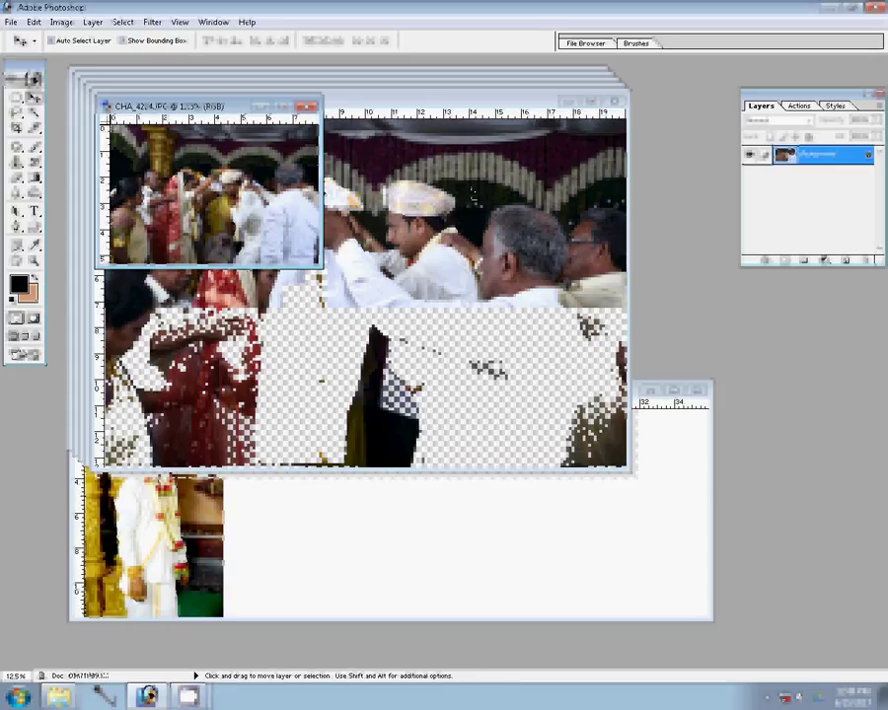
pyautogui.click(799, 106)
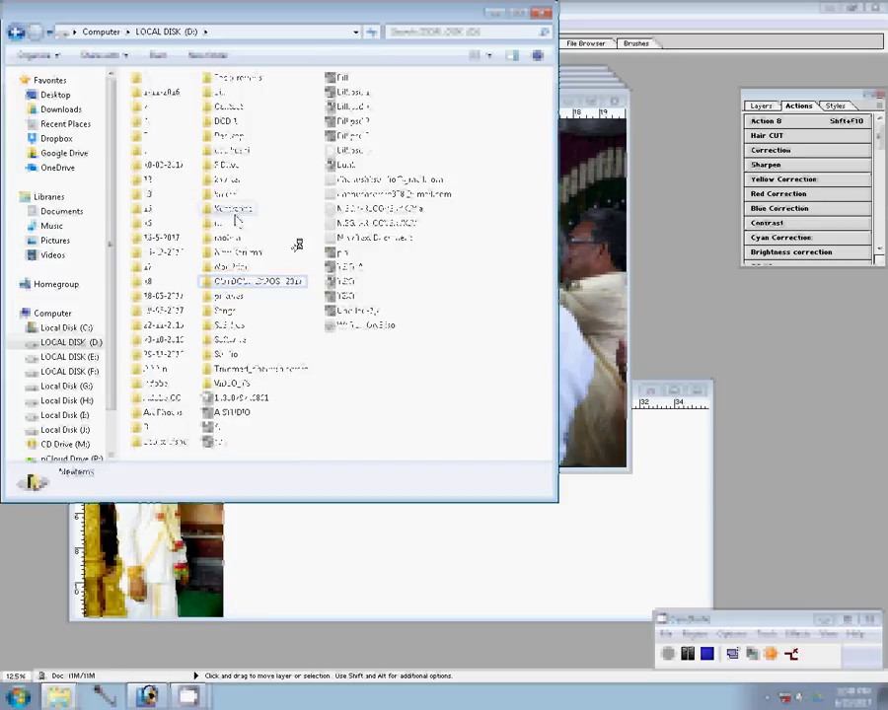
# Open the New Karizma folder and bring the 04 album design into Photoshop
pyautogui.doubleClick(235, 213)
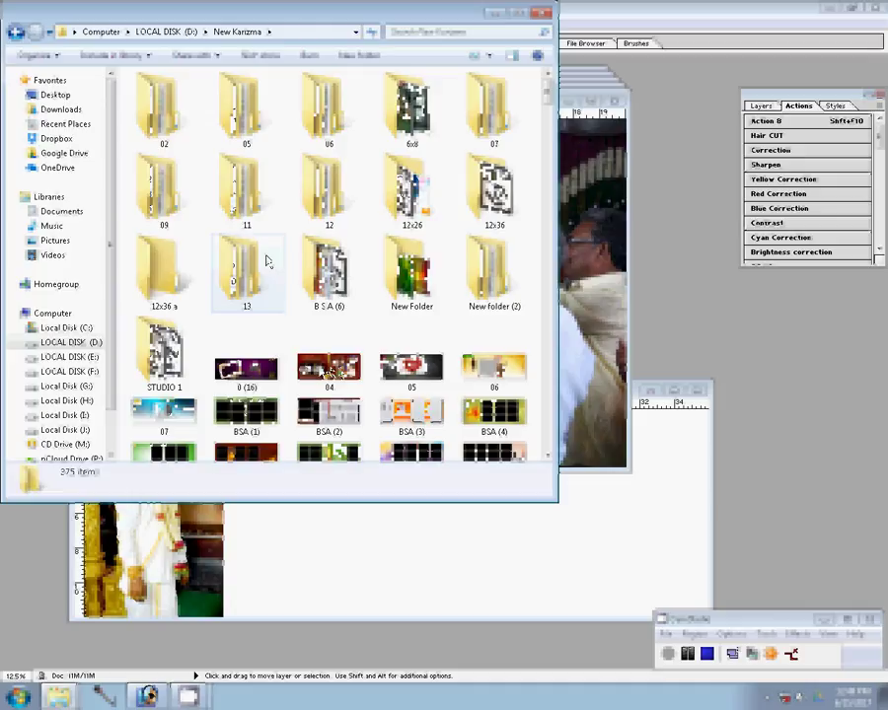
pyautogui.moveTo(328, 369); pyautogui.dragTo(787, 418)
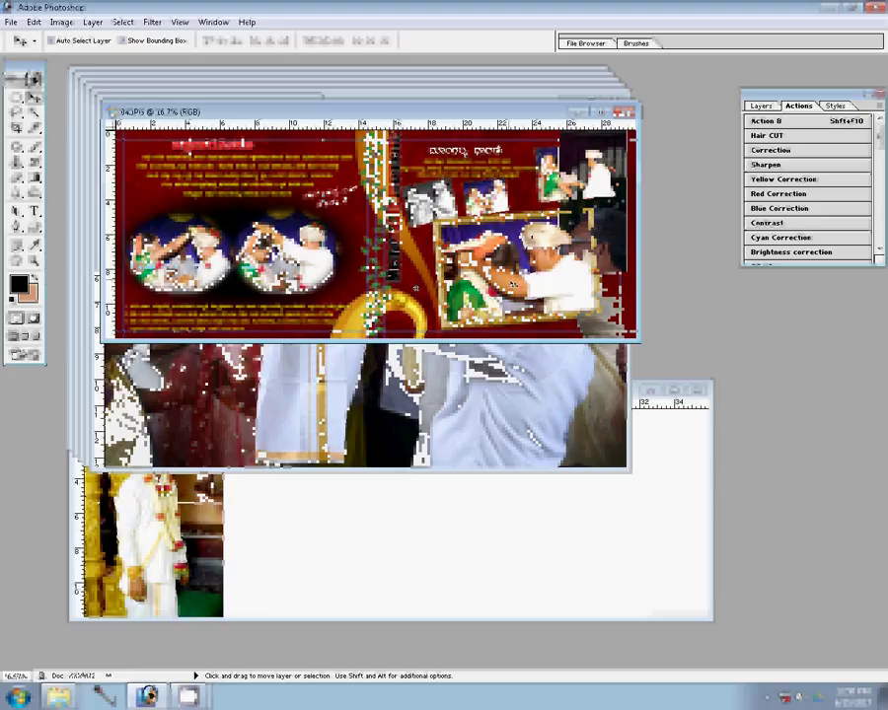
# Resize the 04 spread to 36 × 12 inches at 300 pixels/inch with proportions unconstrained
pyautogui.hotkey('ctrl', 'alt', 'i')
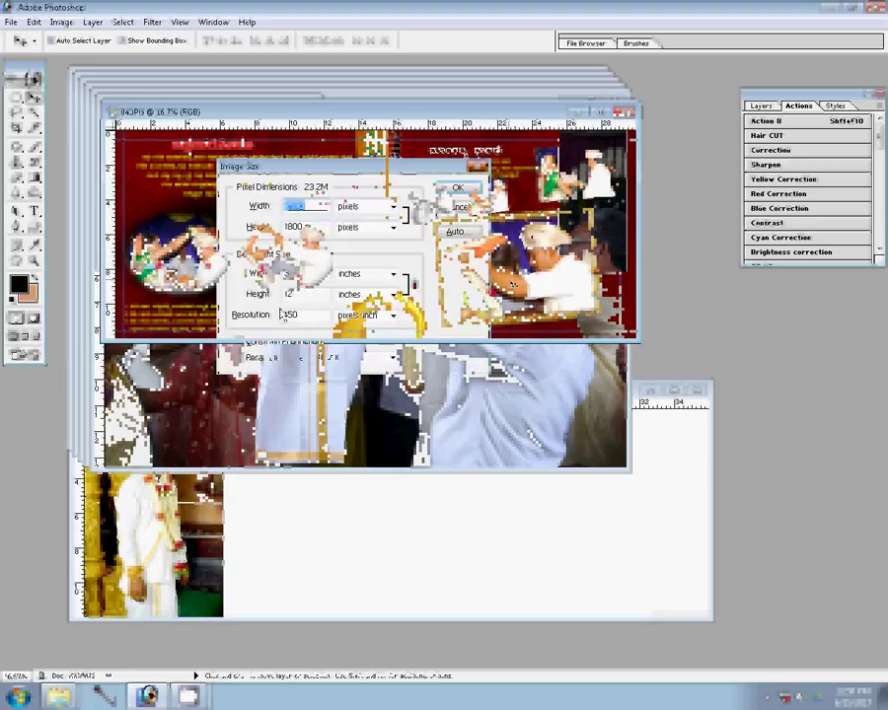
pyautogui.write('36')
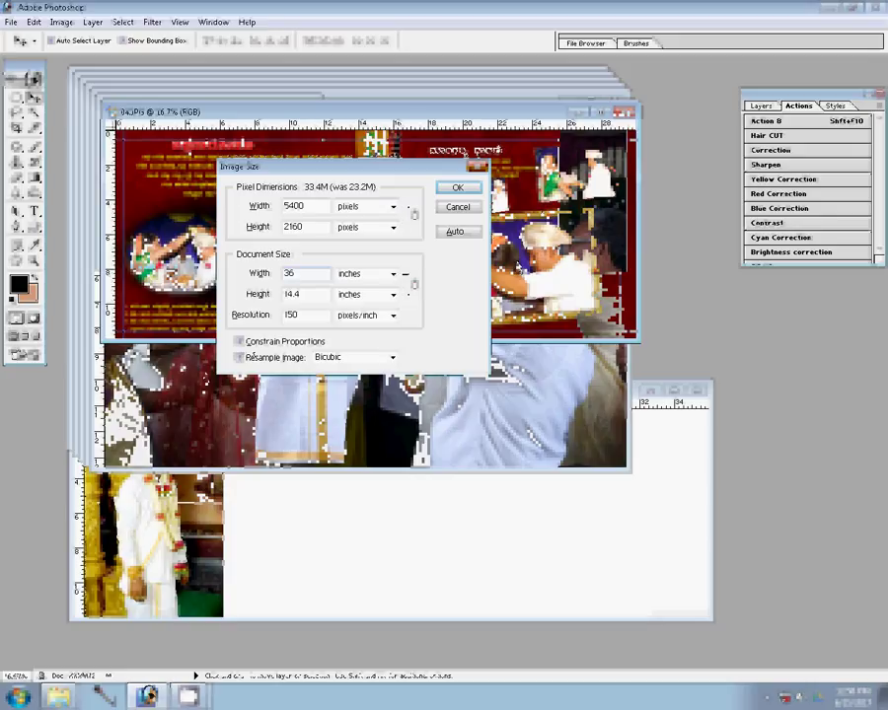
pyautogui.click(284, 341)
pyautogui.write('12')
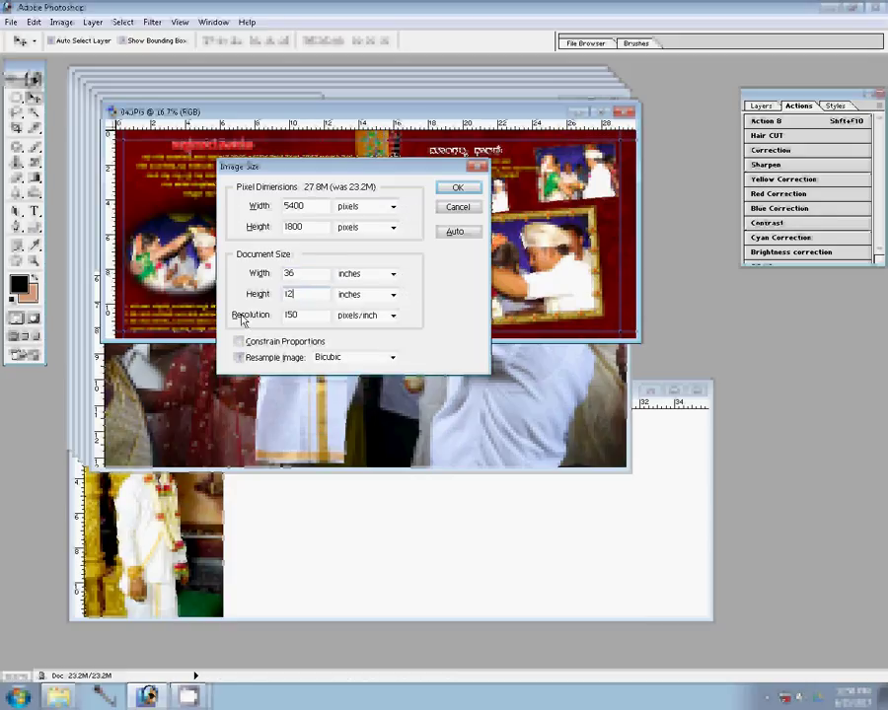
pyautogui.press('Tab')
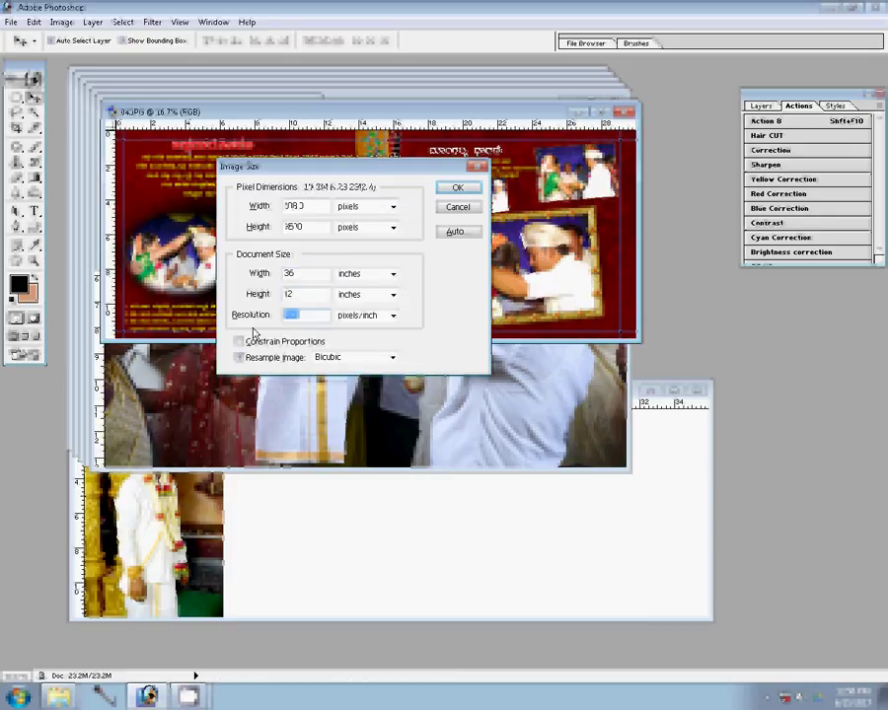
pyautogui.write('300')
pyautogui.press('Return')
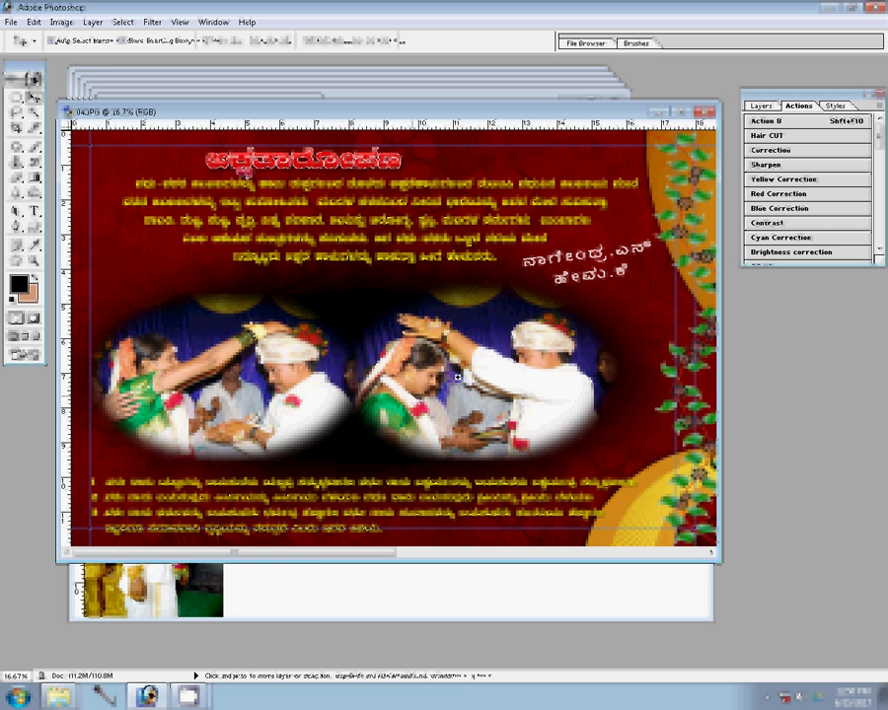
# Zoom in on the Kannada names and patch the second name line with the Patch tool
pyautogui.press('z')
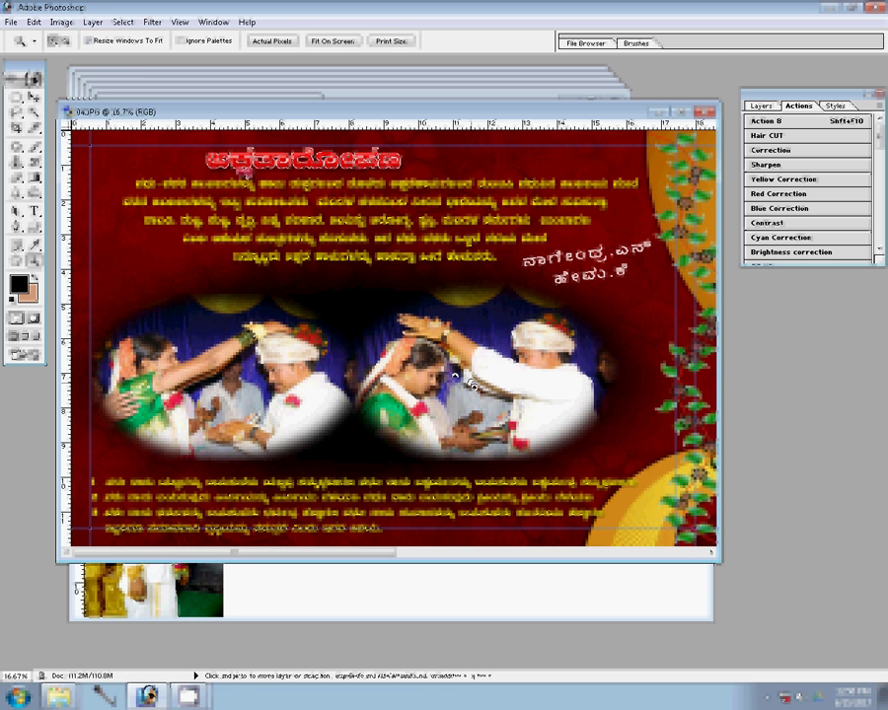
pyautogui.click(572, 301)
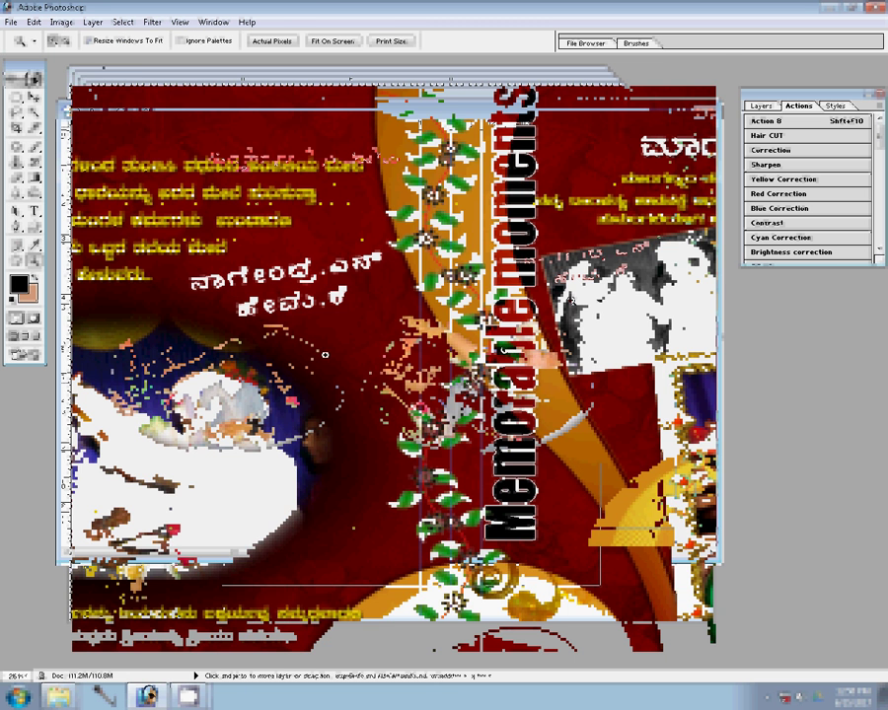
pyautogui.click(474, 292)
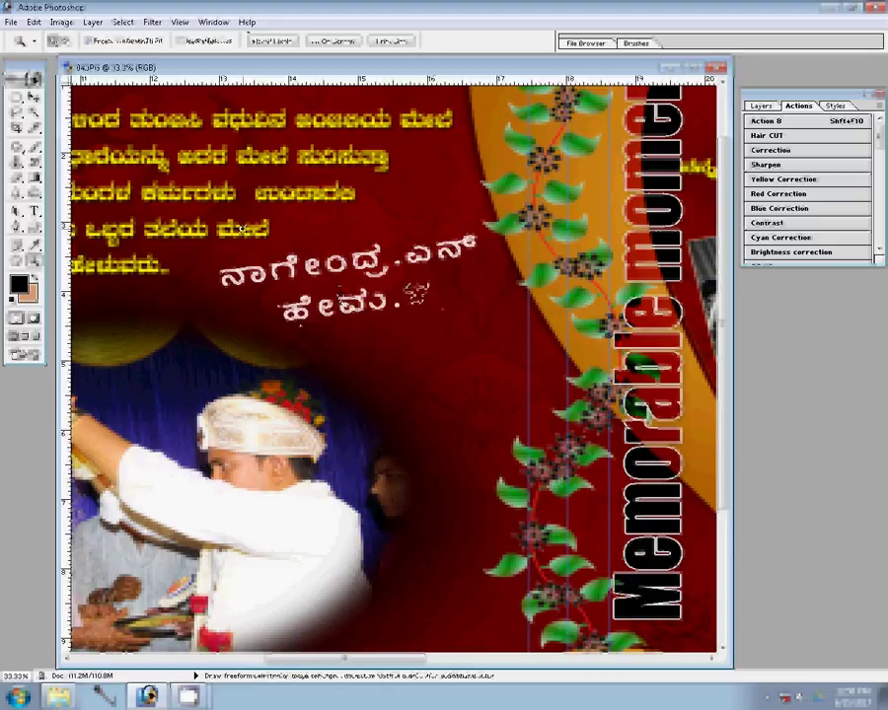
pyautogui.moveTo(420, 293); pyautogui.dragTo(378, 279)
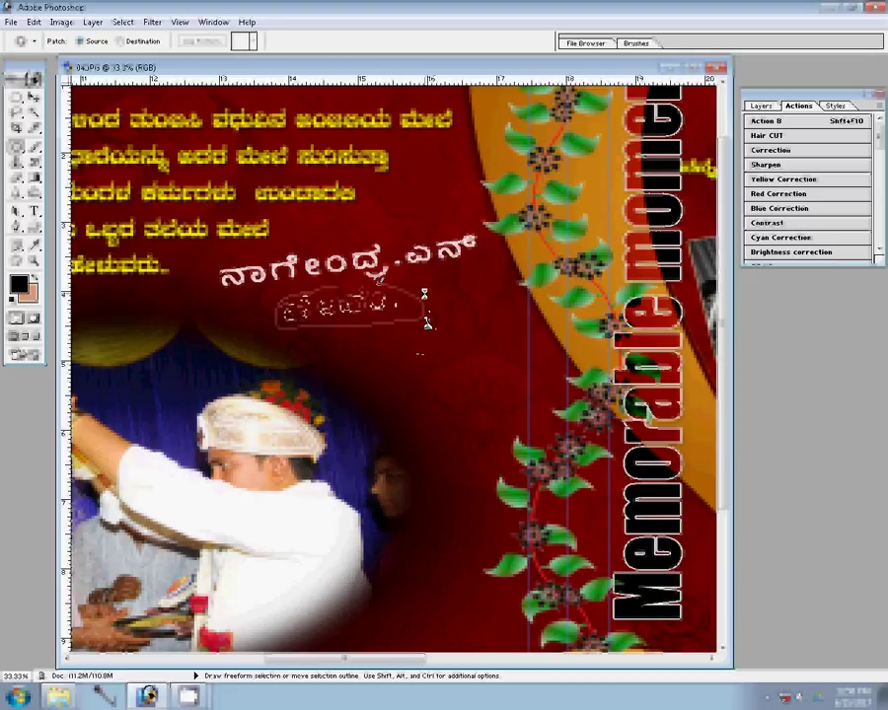
# Patch out the dot and the first Kannada name, then fit the spread on screen
pyautogui.hotkey('ctrl', 'd')
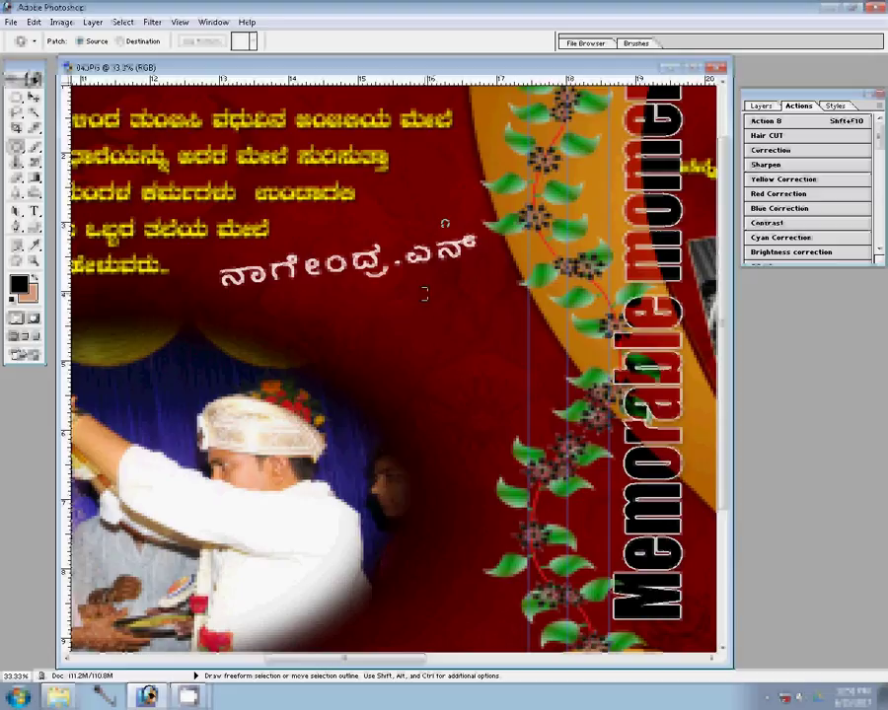
pyautogui.moveTo(444, 223)
pyautogui.mouseDown()
pyautogui.moveTo(425, 292)
pyautogui.moveTo(477, 296)
pyautogui.moveTo(458, 304)
pyautogui.mouseUp()
pyautogui.moveTo(392, 249); pyautogui.dragTo(388, 254)
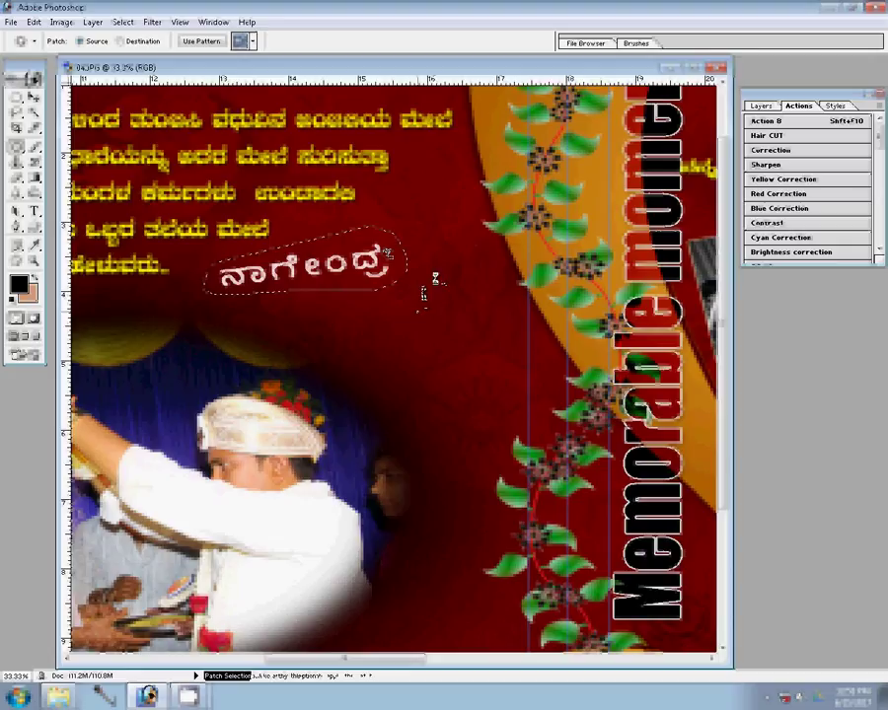
pyautogui.moveTo(387, 256); pyautogui.dragTo(392, 322)
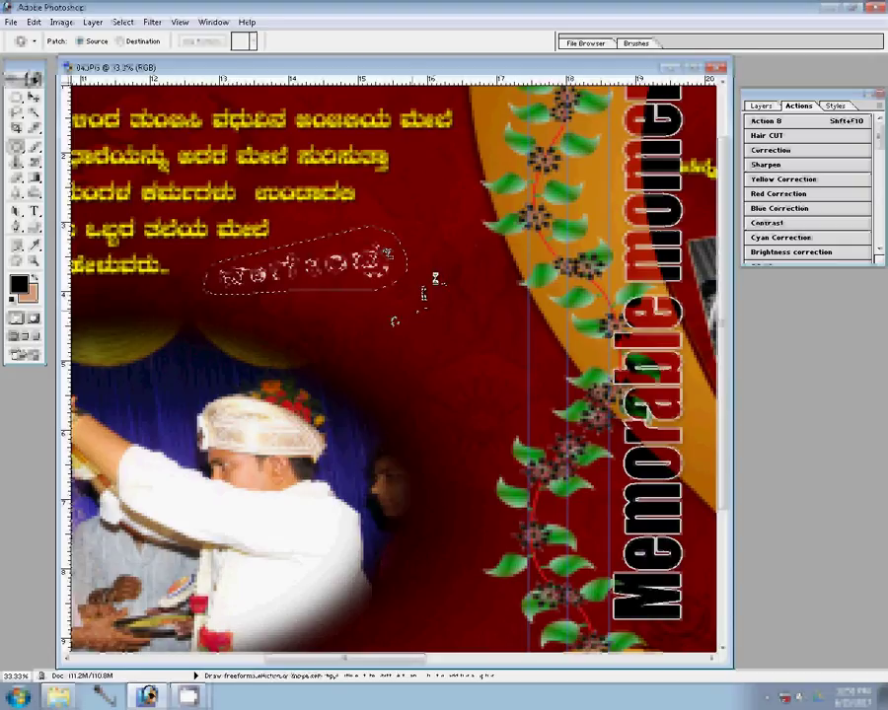
pyautogui.moveTo(222, 309); pyautogui.dragTo(619, 297)
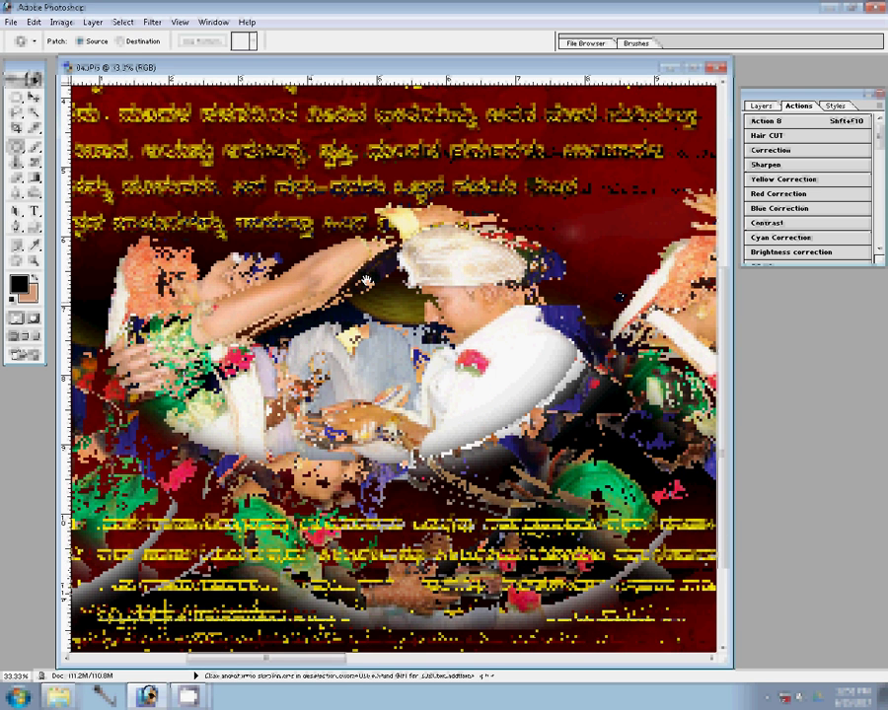
pyautogui.press('z')
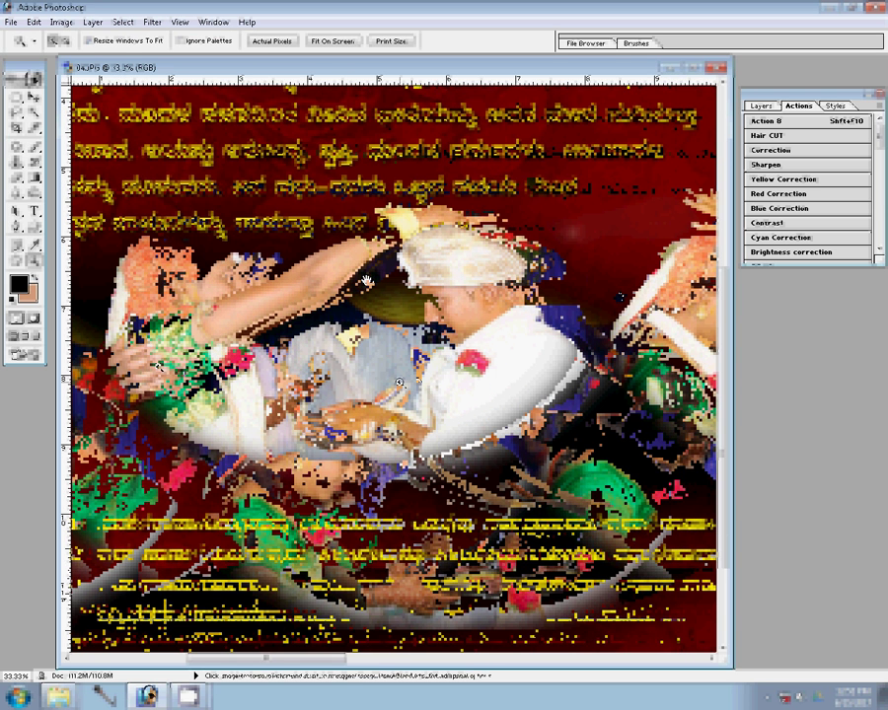
pyautogui.click(333, 41)
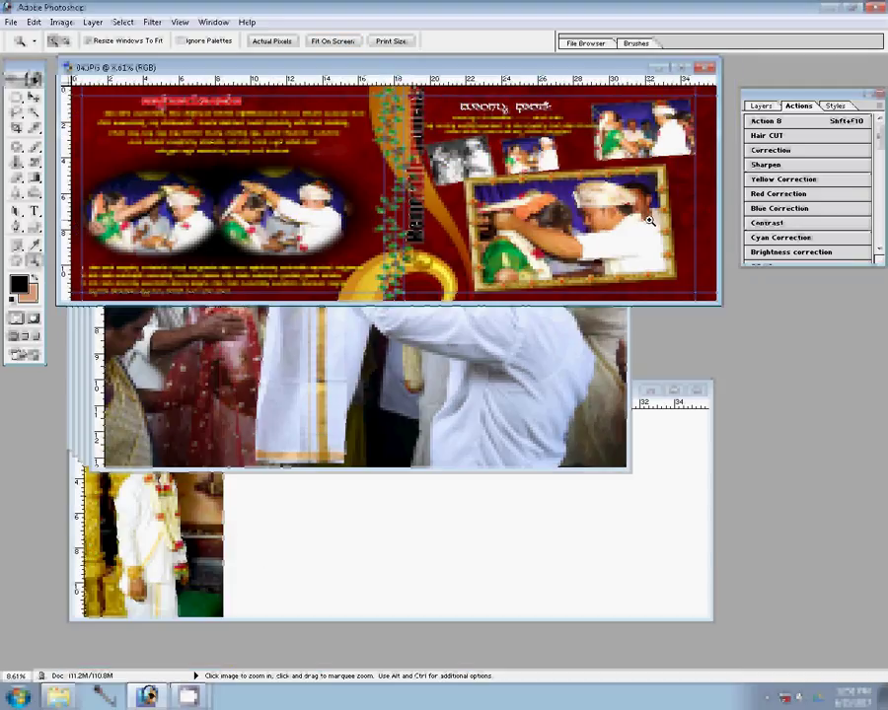
# Bring CHA_4221 forward and shrink it from 69.1M to 11M via Image Size
pyautogui.click(440, 427)
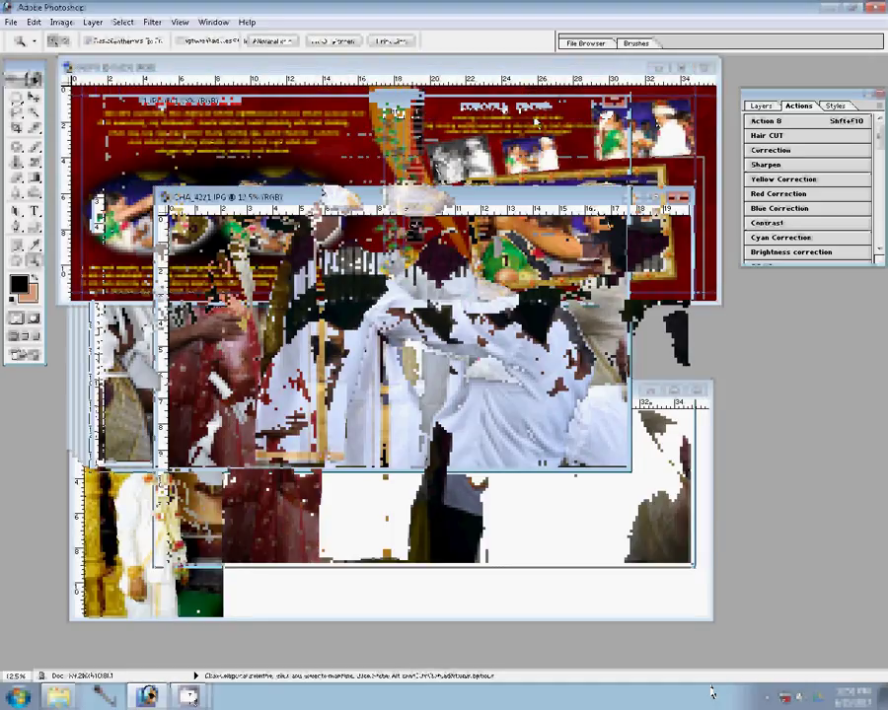
pyautogui.press('m')
pyautogui.hotkey('ctrl', 'alt', 'i')
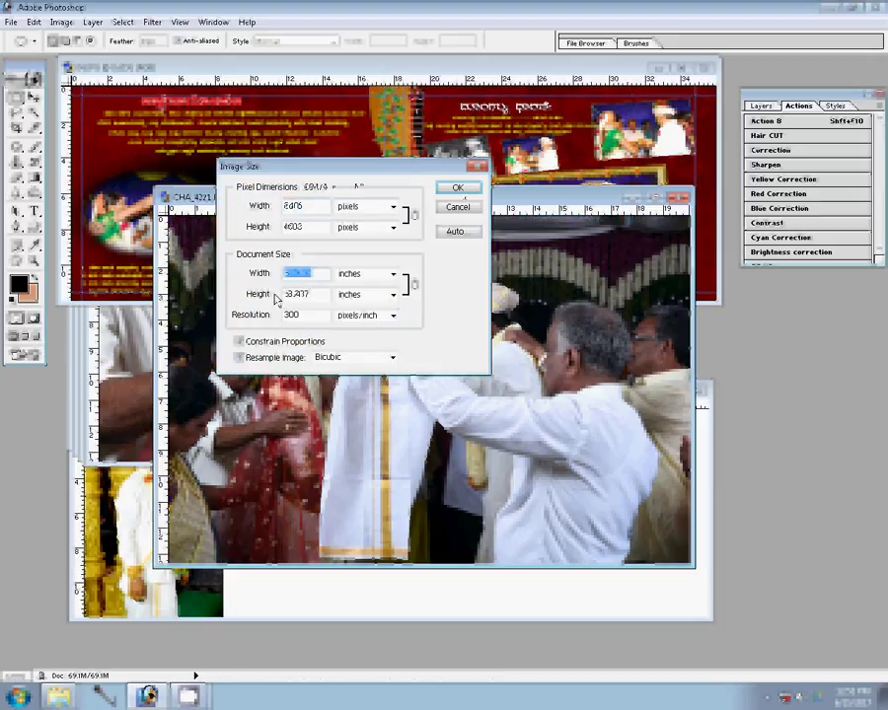
pyautogui.press('Return')
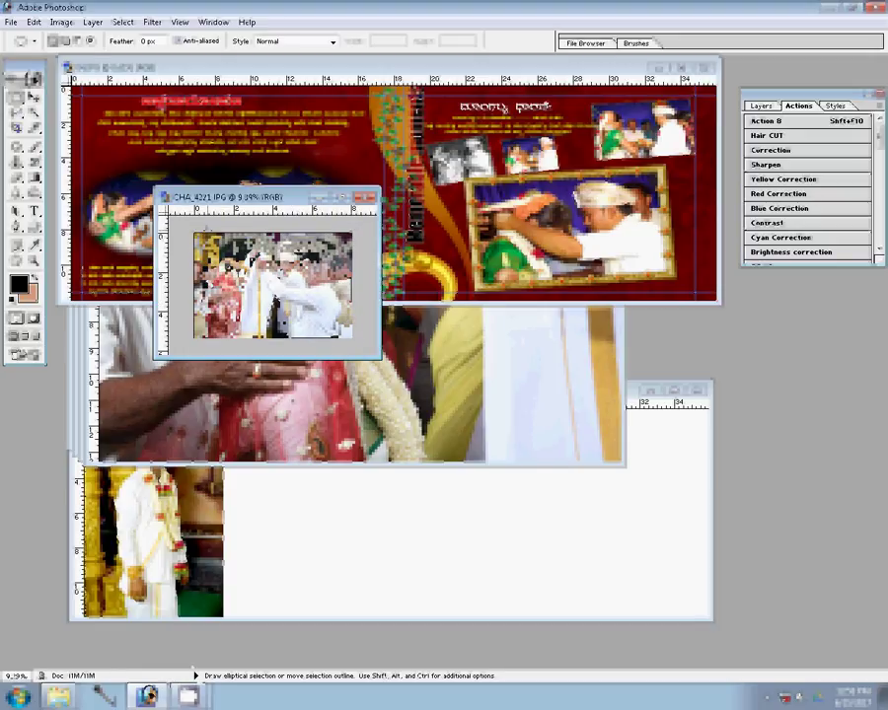
# Draw an oval selection across the resized ceremony photo on the spread
pyautogui.moveTo(206, 233)
pyautogui.mouseDown()
pyautogui.moveTo(357, 323)
pyautogui.moveTo(349, 326)
pyautogui.mouseUp()
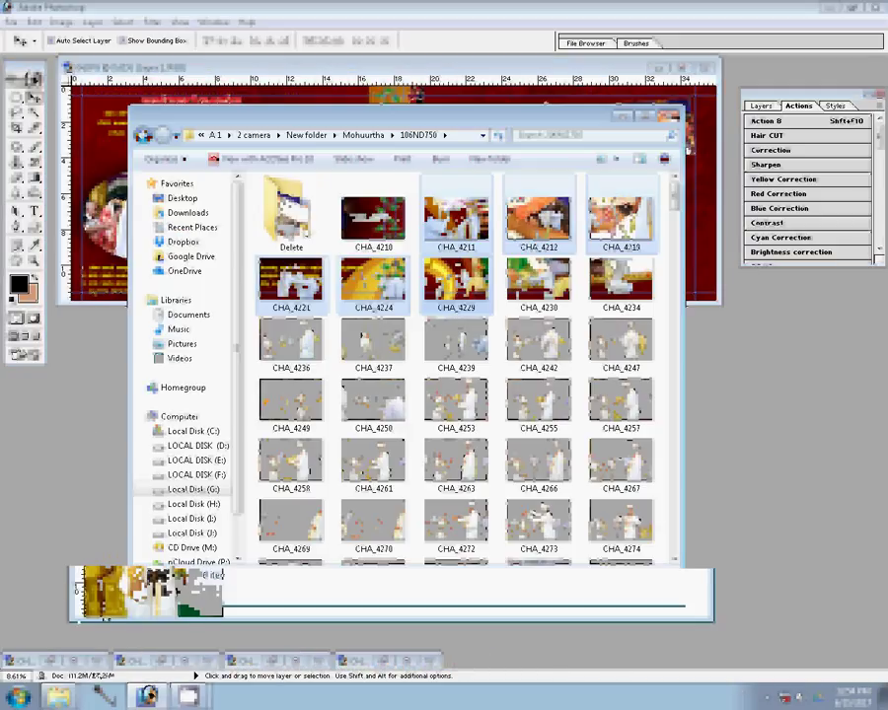
# Open only the CHA_4229 ceremony photo in Photoshop and zoom in on it
pyautogui.click(452, 288)
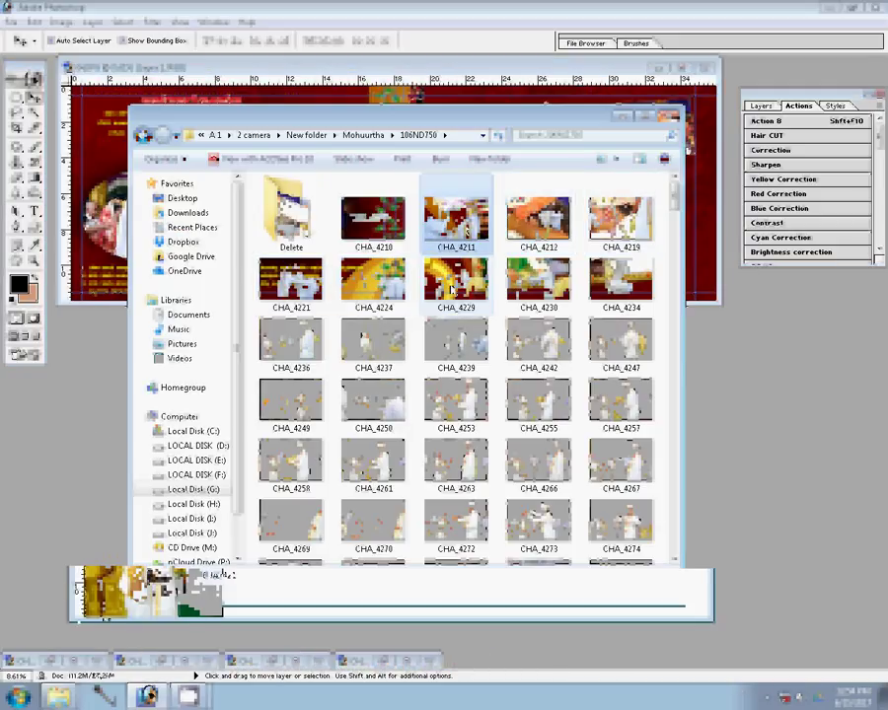
pyautogui.click(452, 288)
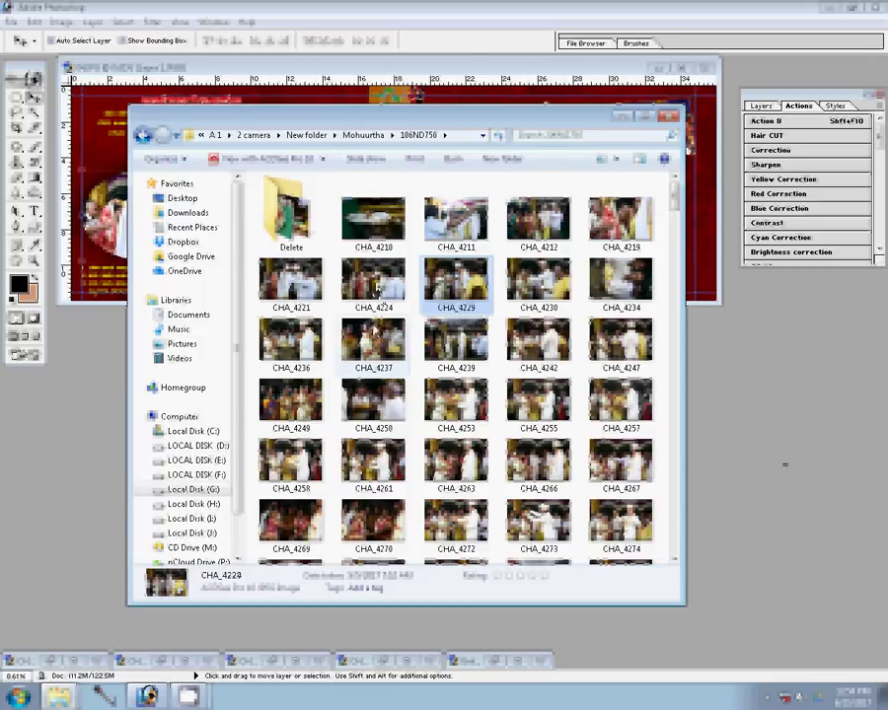
pyautogui.press('Return')
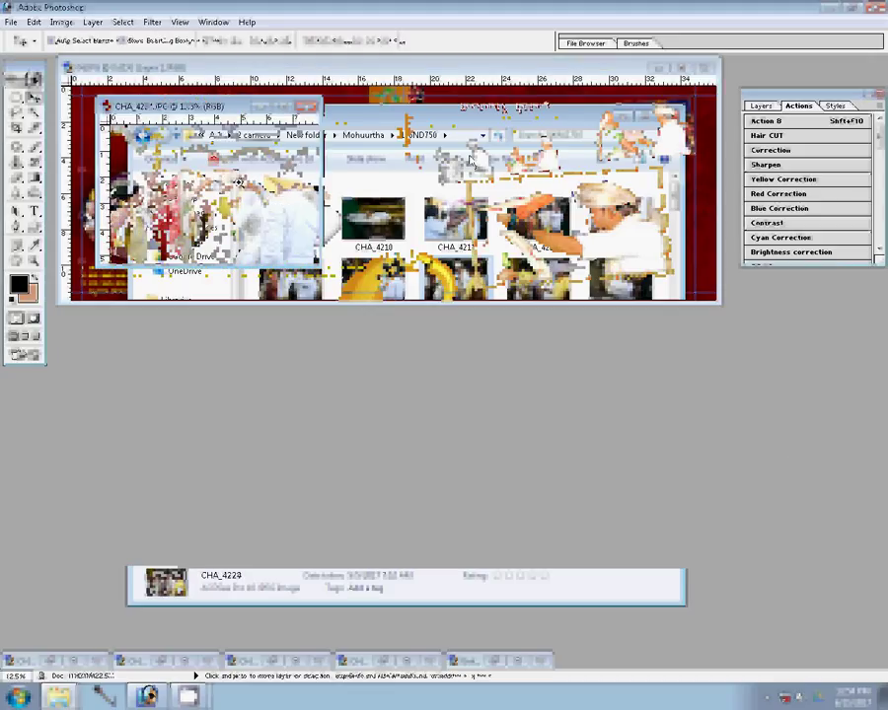
pyautogui.press('z')
pyautogui.click(263, 194)
# Fit the new photo on screen and draw an oval selection around the couple
pyautogui.rightClick(286, 202)
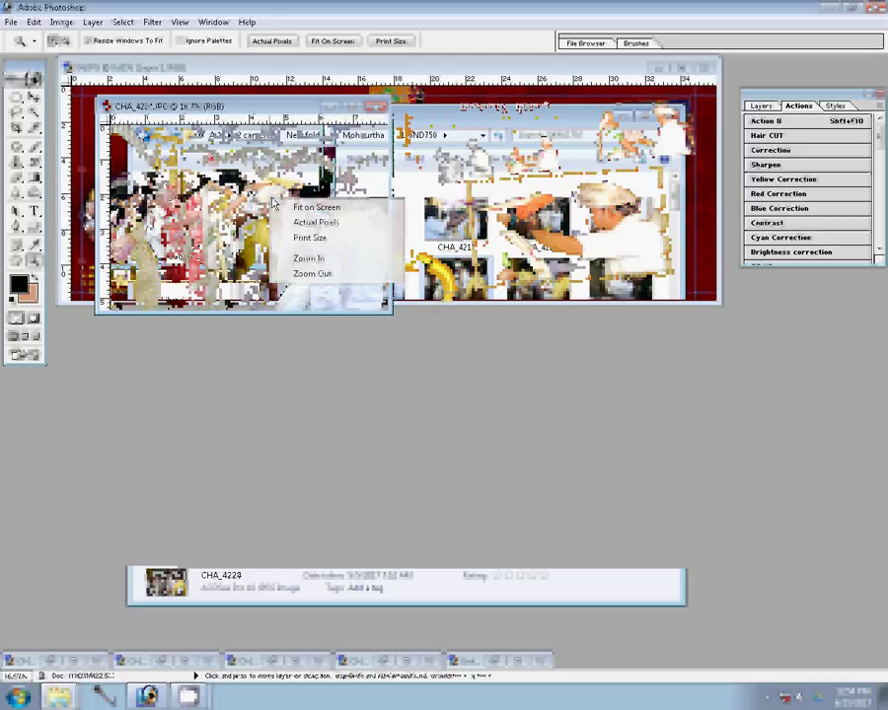
pyautogui.click(316, 207)
pyautogui.moveTo(380, 105); pyautogui.dragTo(400, 379)
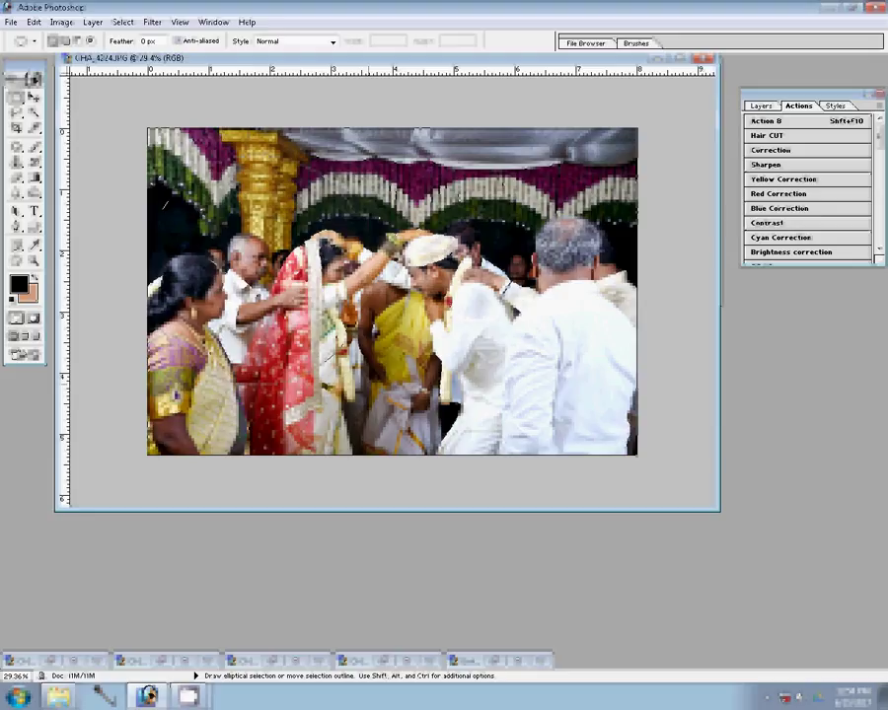
pyautogui.moveTo(266, 217); pyautogui.dragTo(631, 435)
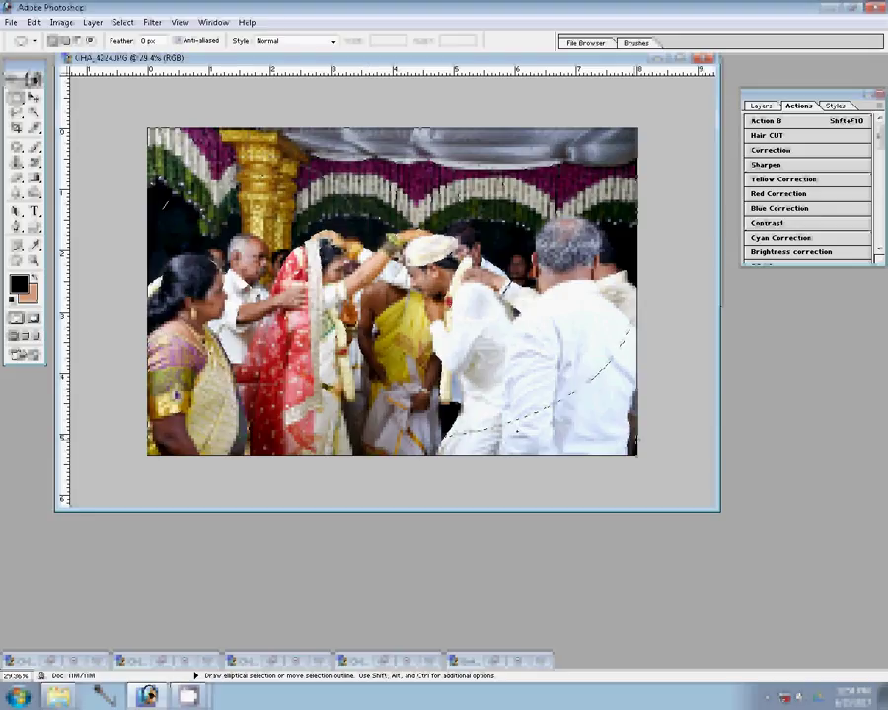
pyautogui.click(275, 315)
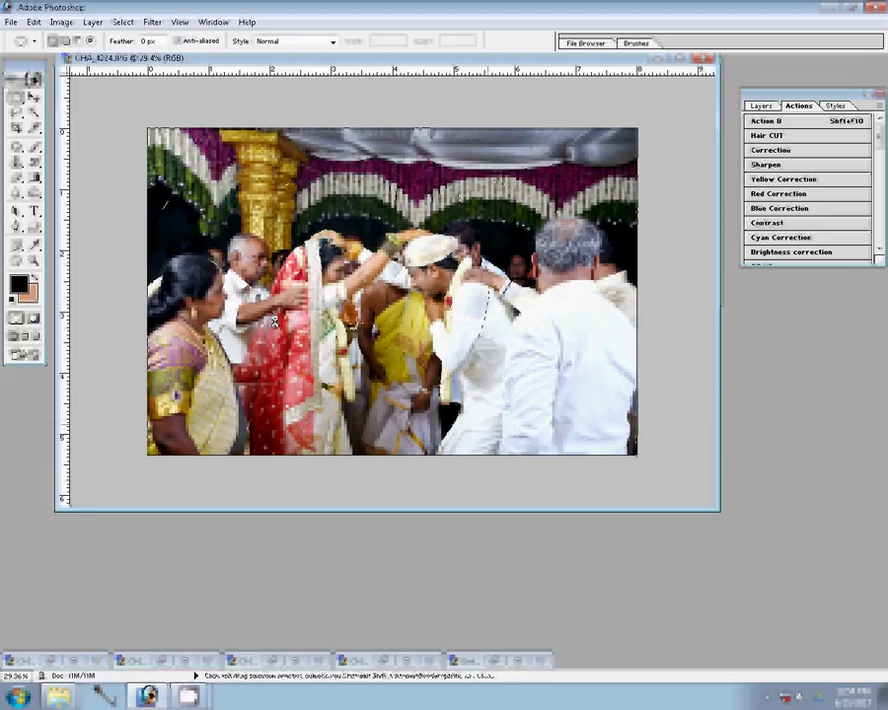
pyautogui.moveTo(192, 140); pyautogui.dragTo(582, 414)
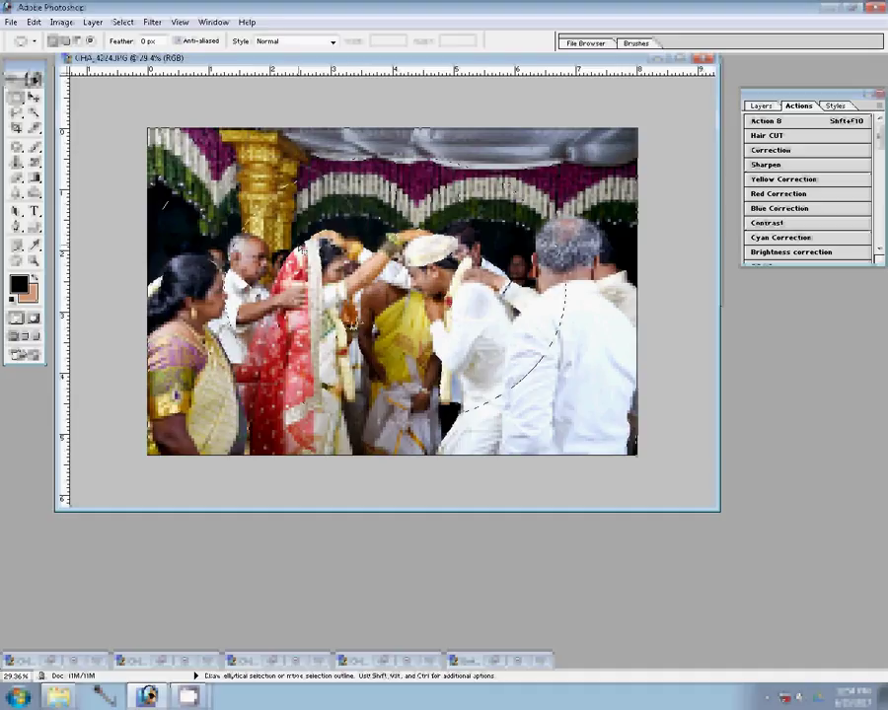
pyautogui.click(351, 325)
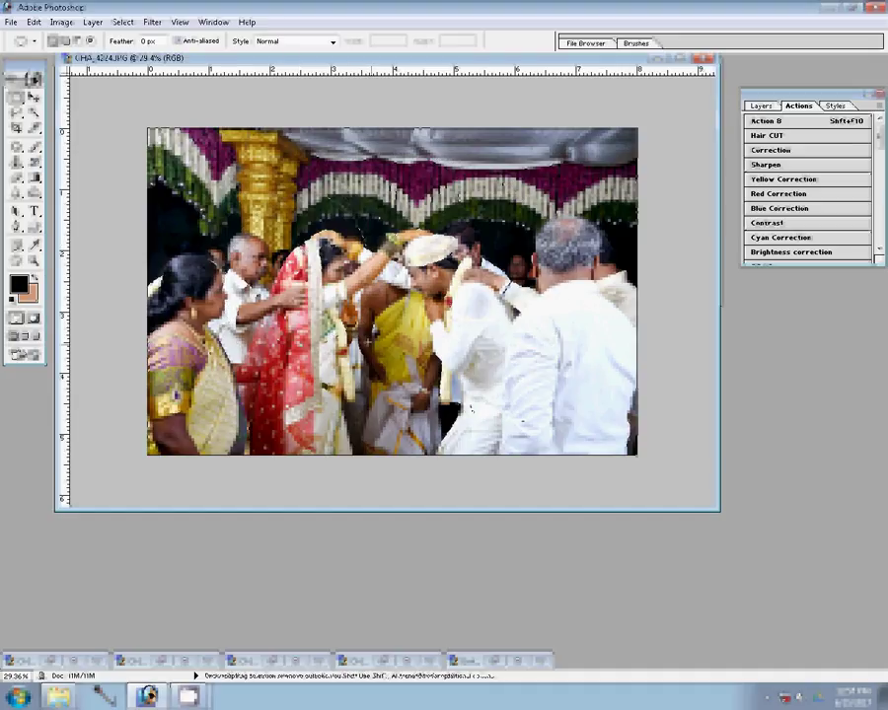
# Feather the oval selection by 1 pixel
pyautogui.rightClick(378, 307)
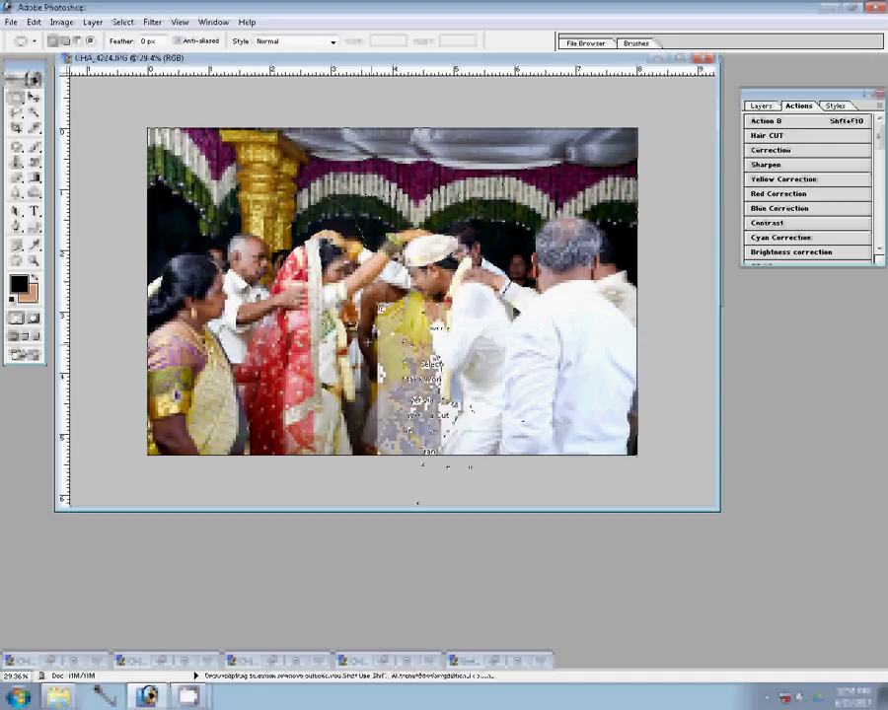
pyautogui.click(414, 342)
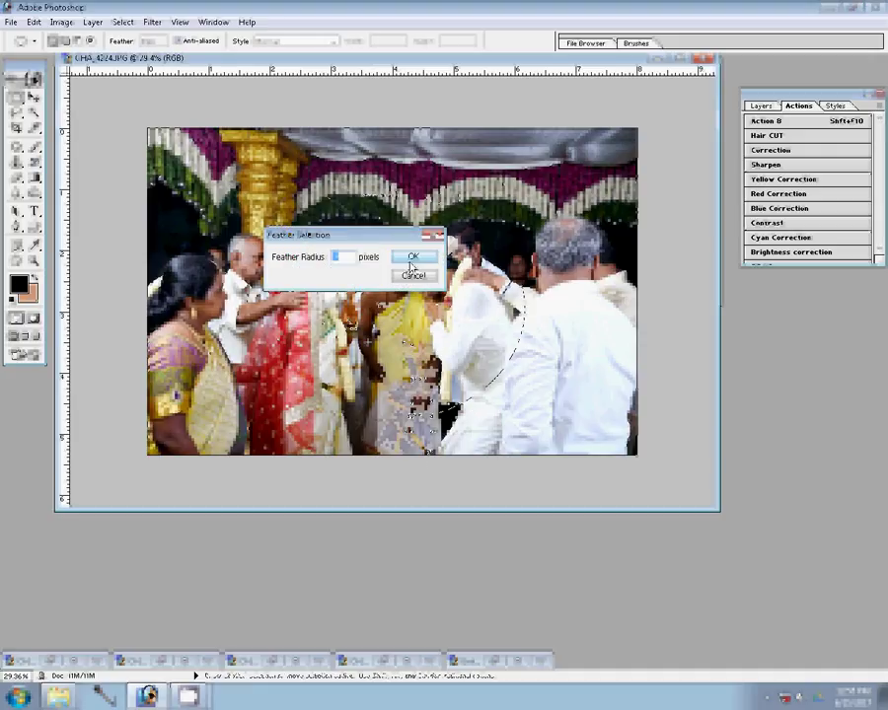
pyautogui.write('1')
pyautogui.click(411, 262)
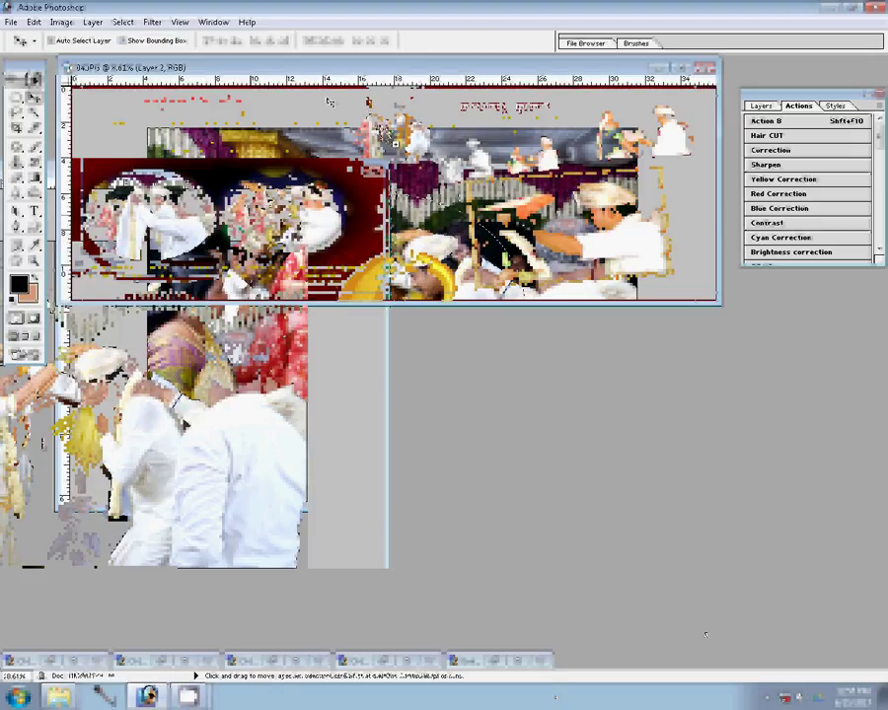
# Enlarge the oval photo in the spread to 159.2%
pyautogui.hotkey('ctrl', 't')
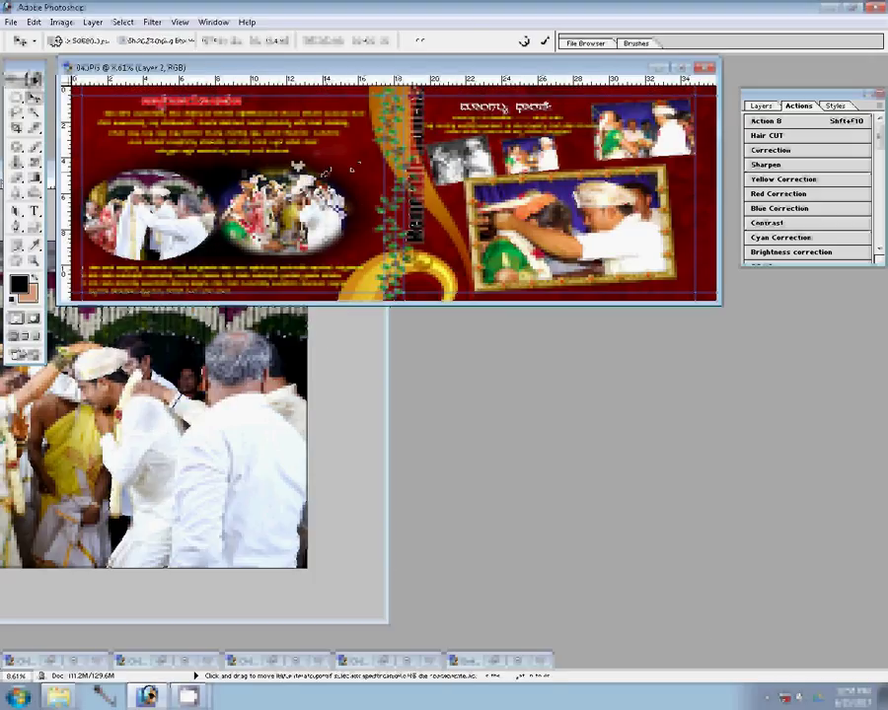
pyautogui.moveTo(357, 166); pyautogui.dragTo(347, 179)
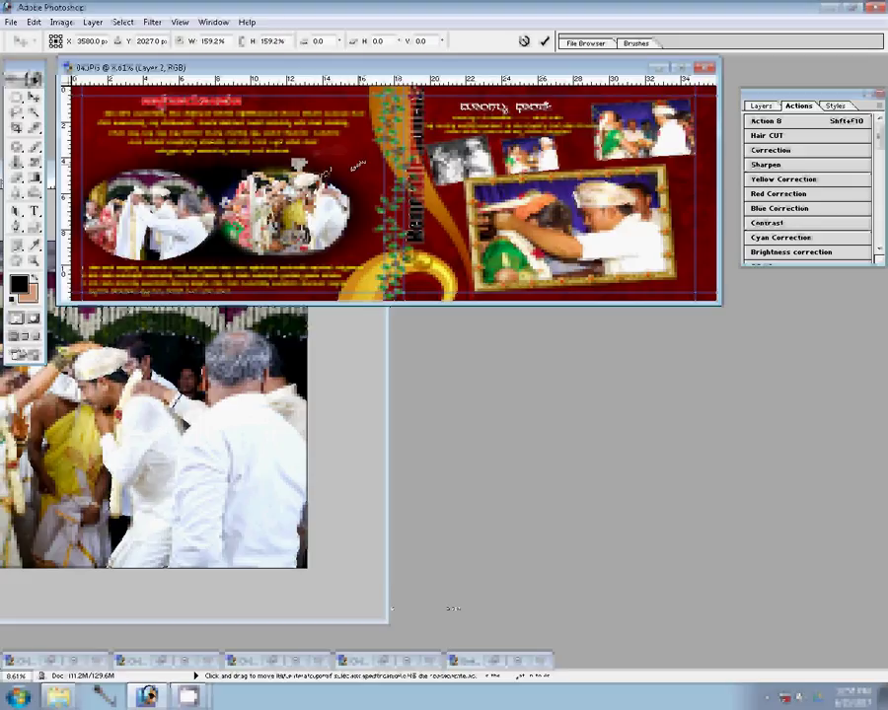
pyautogui.press('Return')
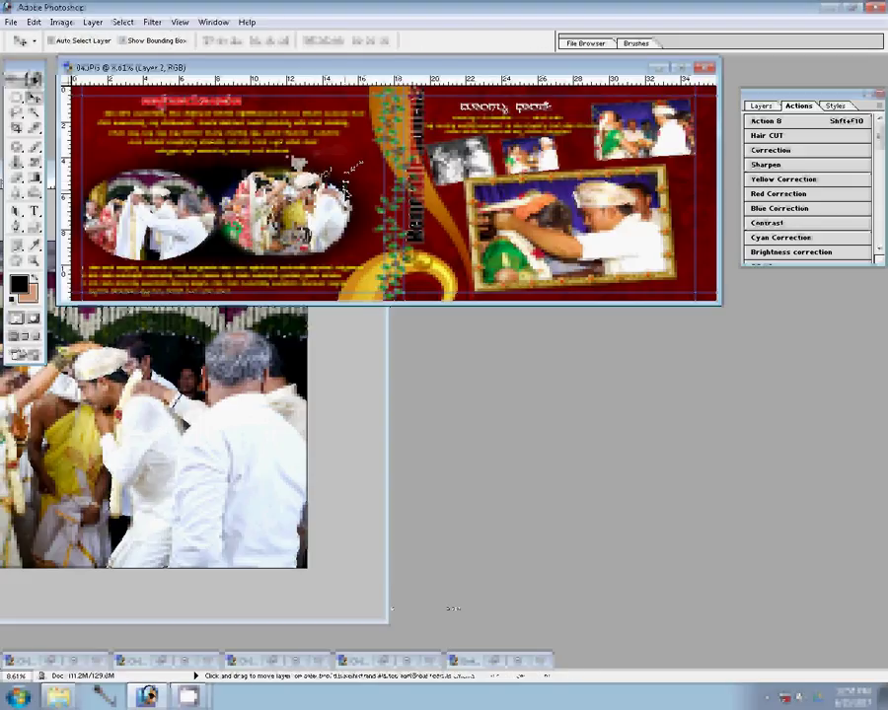
# Close the source photo without saving changes
pyautogui.hotkey('ctrl', 'Tab')
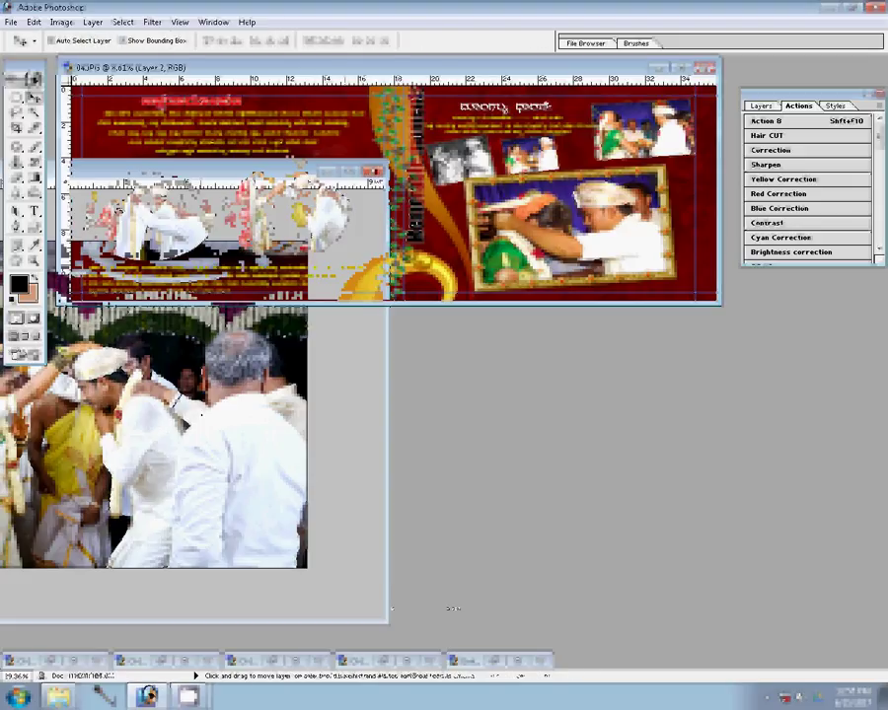
pyautogui.hotkey('ctrl', 'w')
pyautogui.press('n')
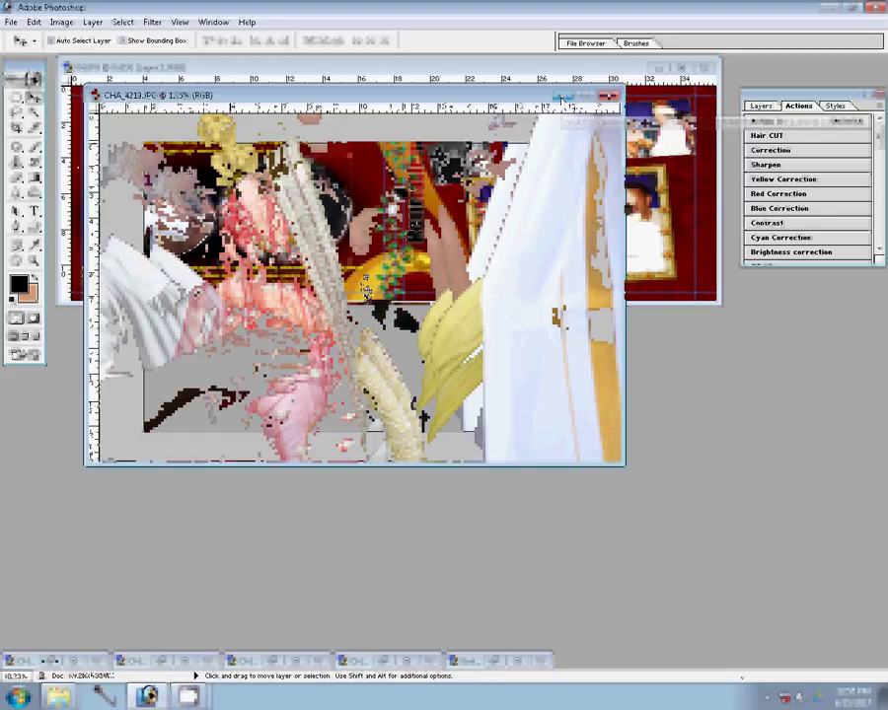
# Resize the CHA_4213 photo to 5 inches wide
pyautogui.hotkey('ctrl', 'alt', 'i')
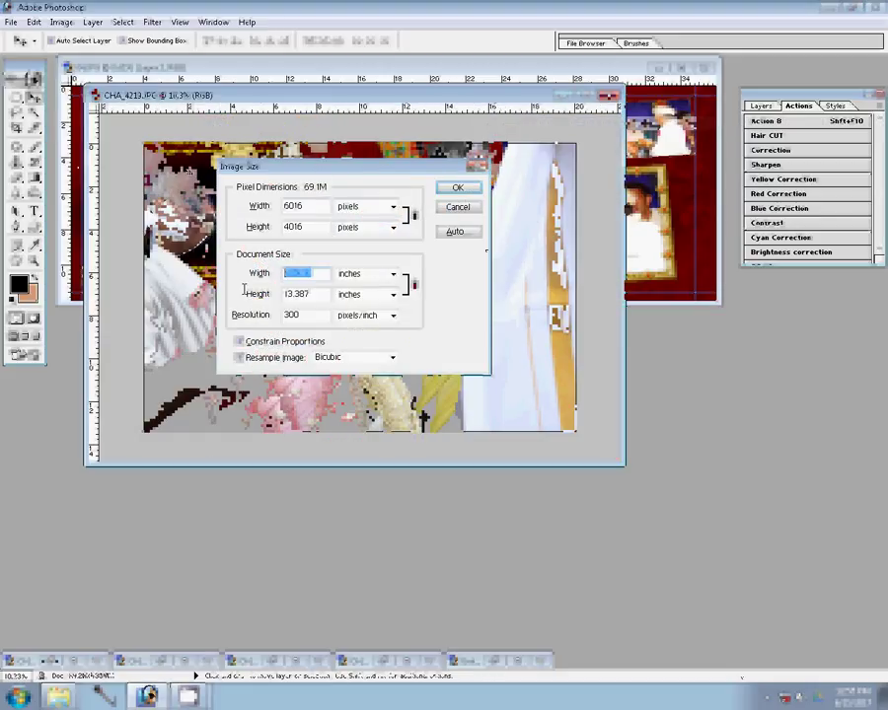
pyautogui.write('5')
pyautogui.click(458, 189)
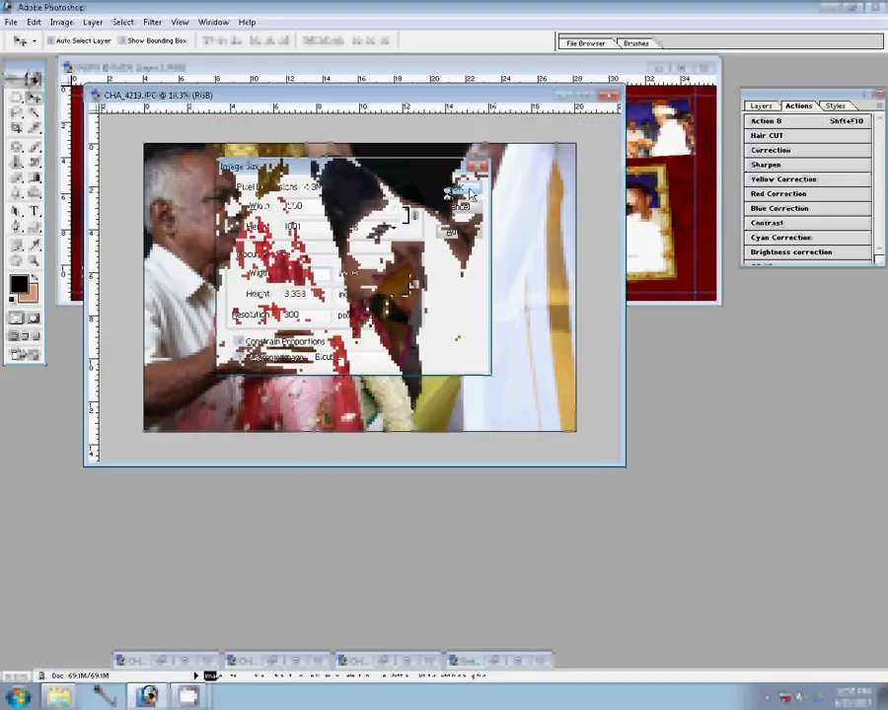
# Rotate the placed photo to -10.8°, scale it to 67.9%, and nudge it into its slot
pyautogui.click(689, 212)
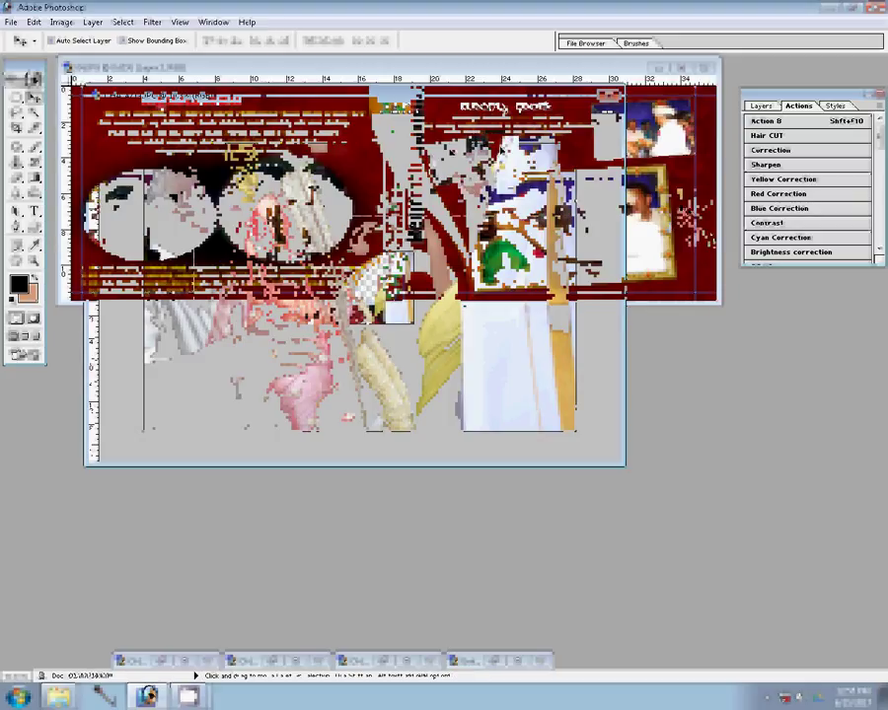
pyautogui.hotkey('ctrl', 't')
pyautogui.moveTo(520, 129); pyautogui.dragTo(527, 128)
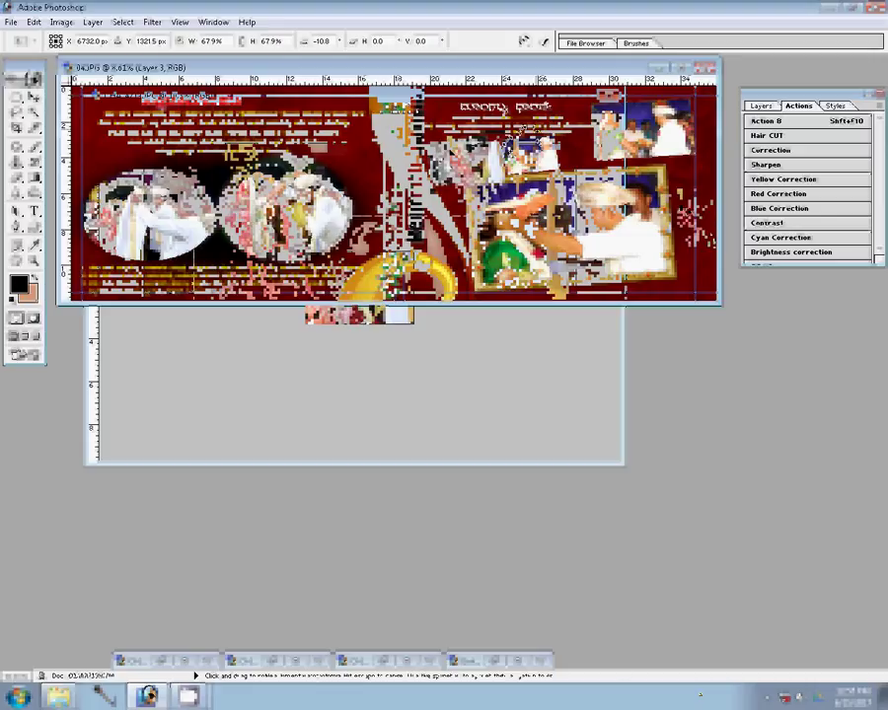
pyautogui.press('Return')
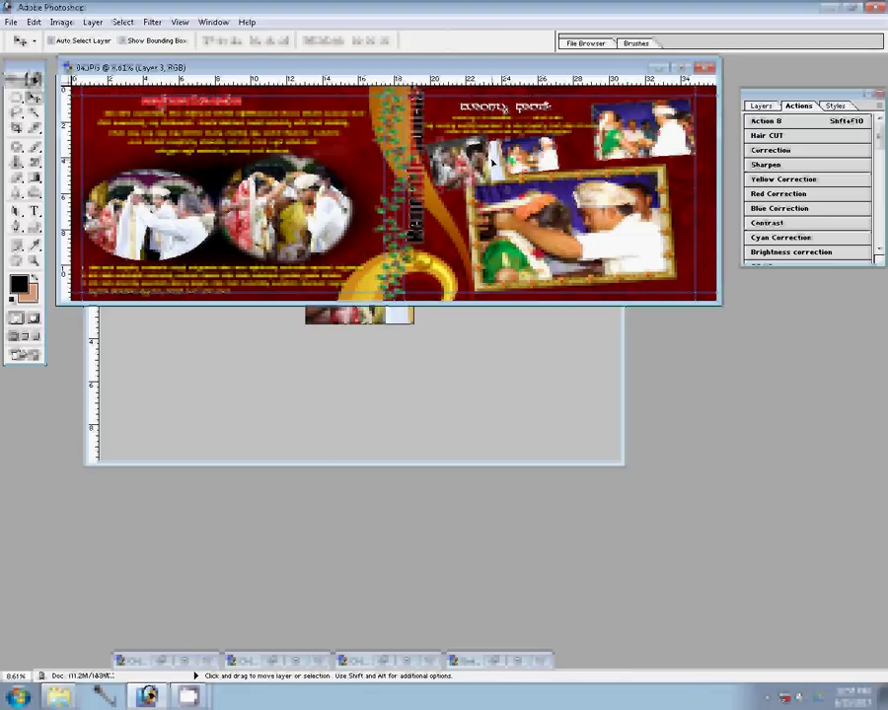
pyautogui.moveTo(490, 157); pyautogui.dragTo(482, 156)
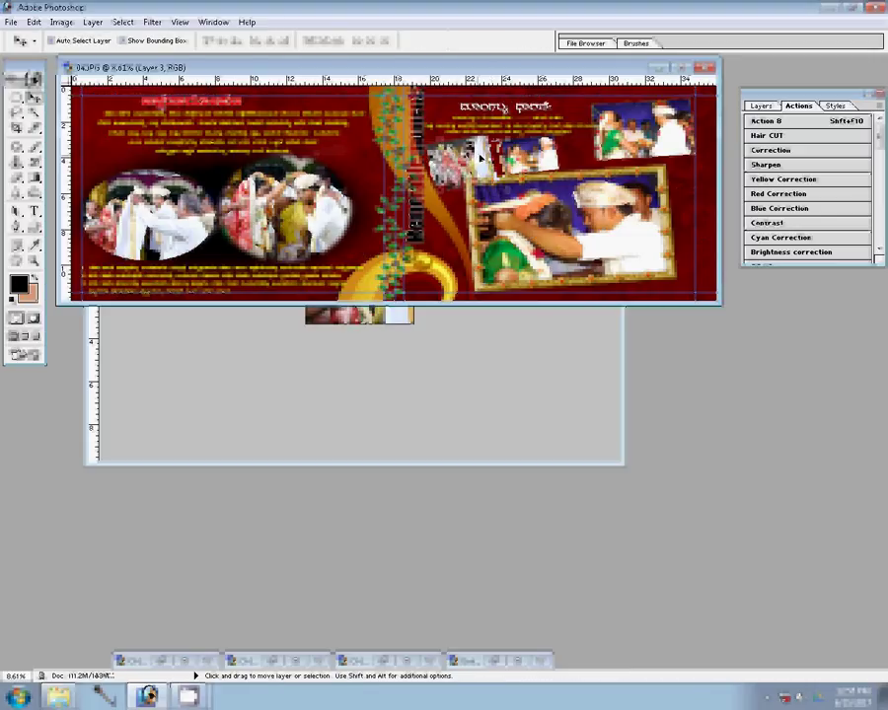
# Close the CHA_4213 source photo without saving
pyautogui.click(434, 383)
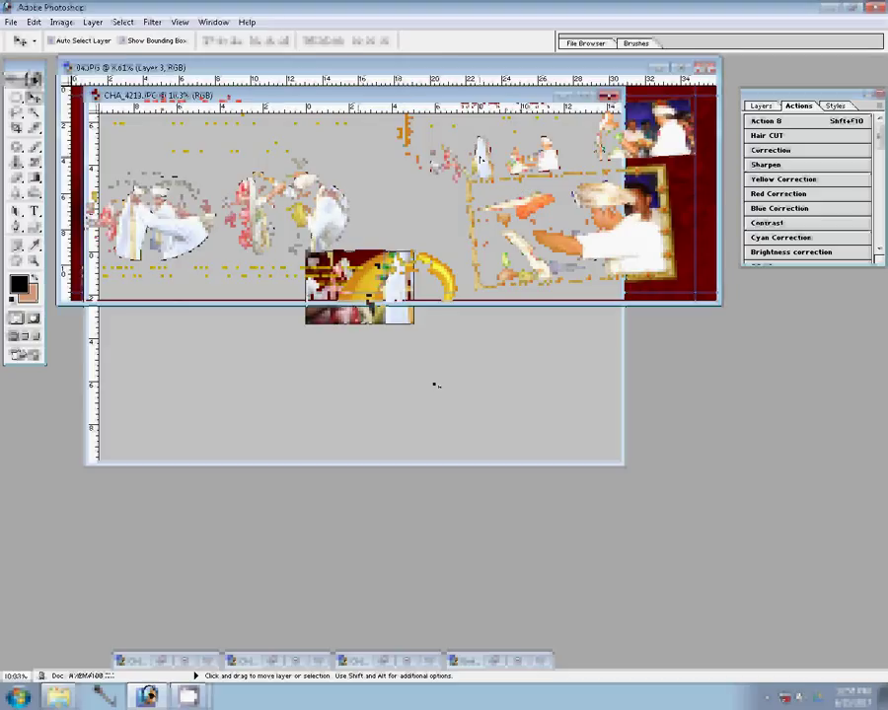
pyautogui.click(609, 98)
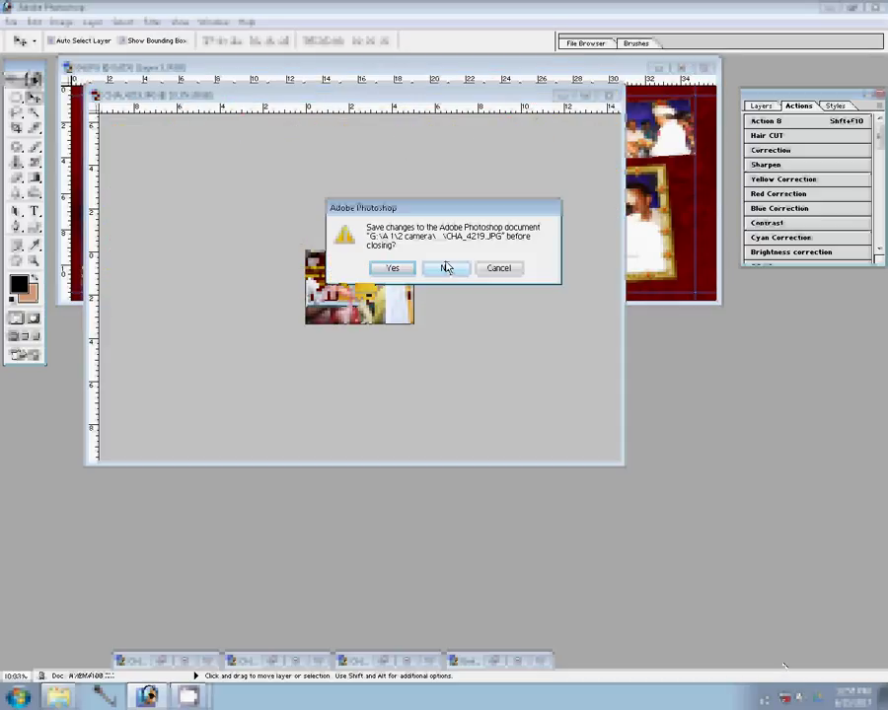
pyautogui.click(446, 268)
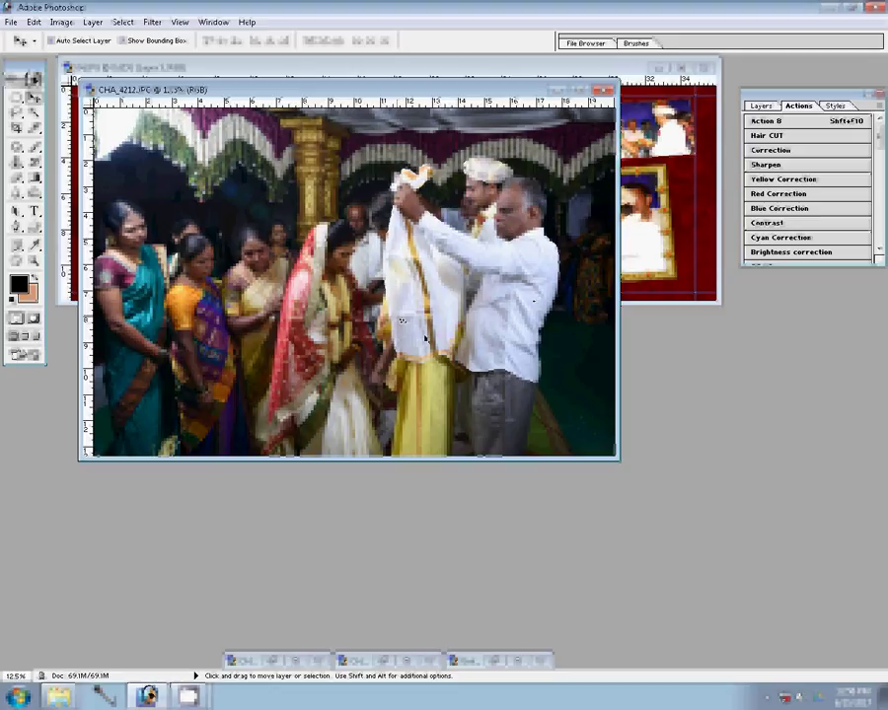
# Resize the CHA_4212 photo to 6 inches wide
pyautogui.hotkey('ctrl', 'alt', 'i')
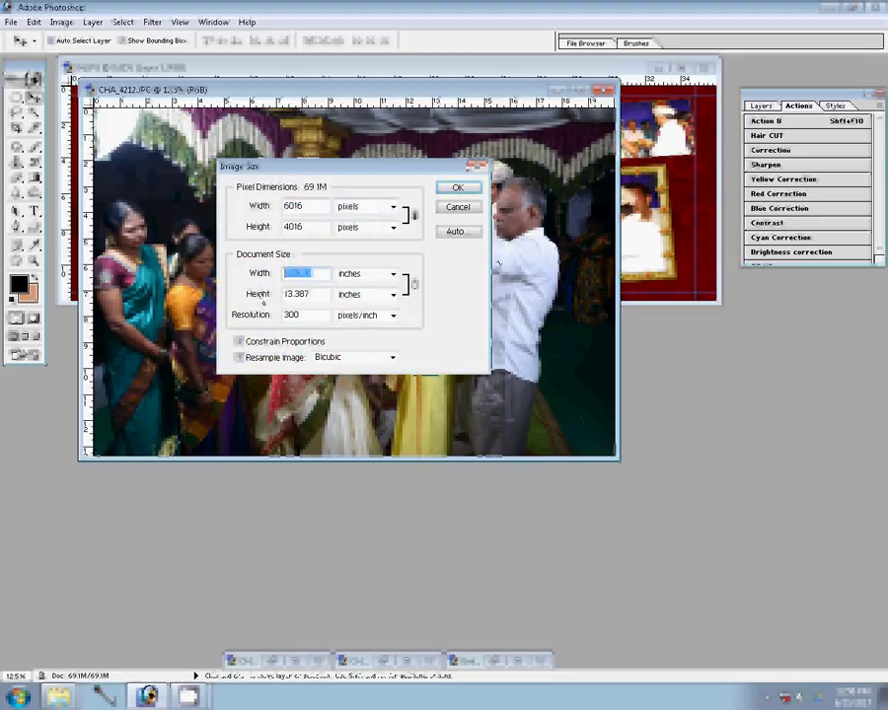
pyautogui.write('6')
pyautogui.click(460, 187)
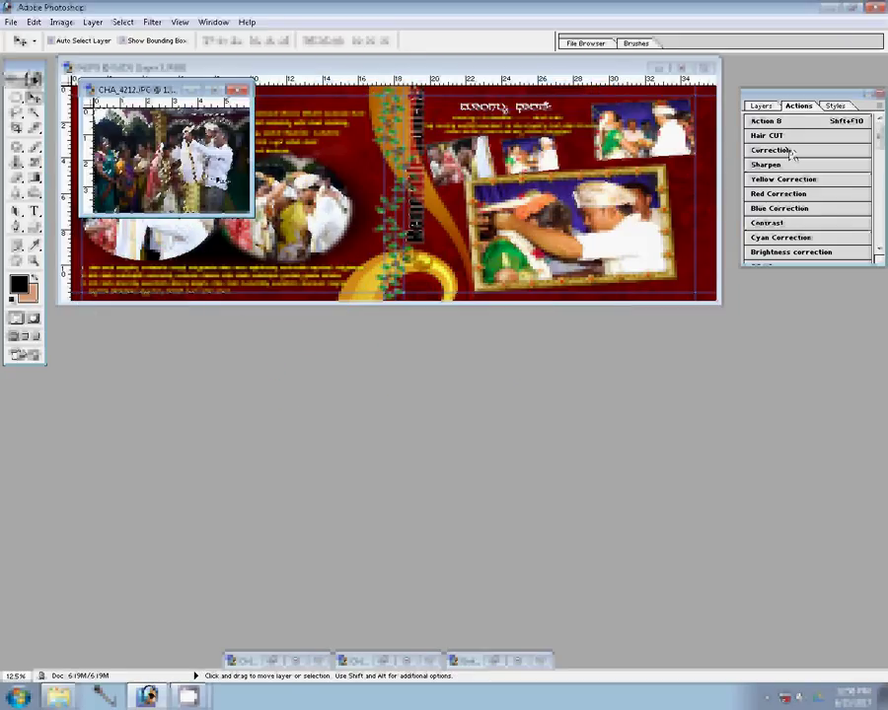
# Enlarge and tilt the placed photo into the slot under the heading text
pyautogui.click(789, 153)
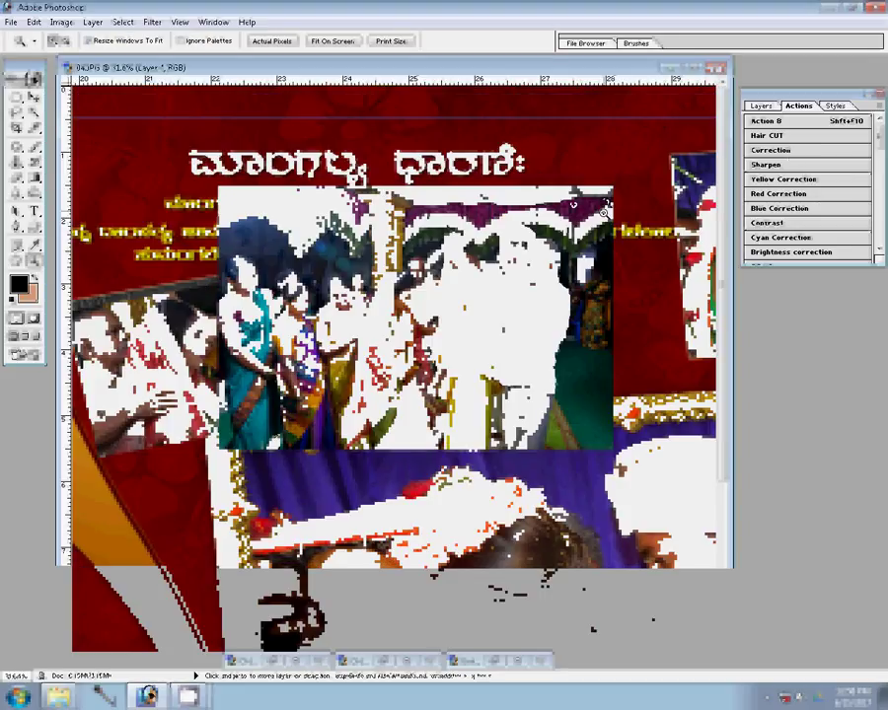
pyautogui.hotkey('ctrl', 't')
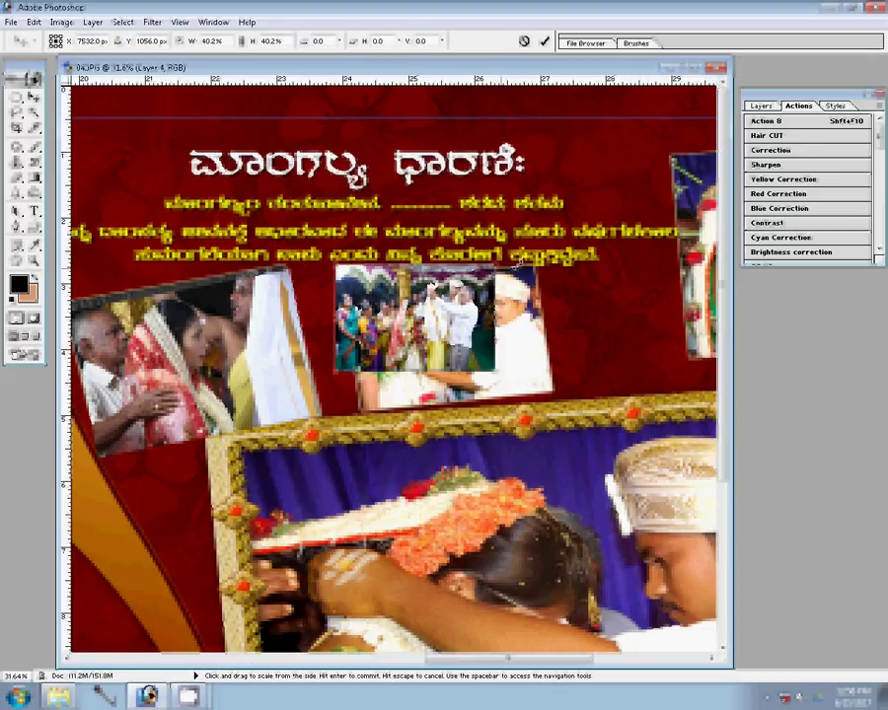
pyautogui.moveTo(328, 313); pyautogui.dragTo(552, 202)
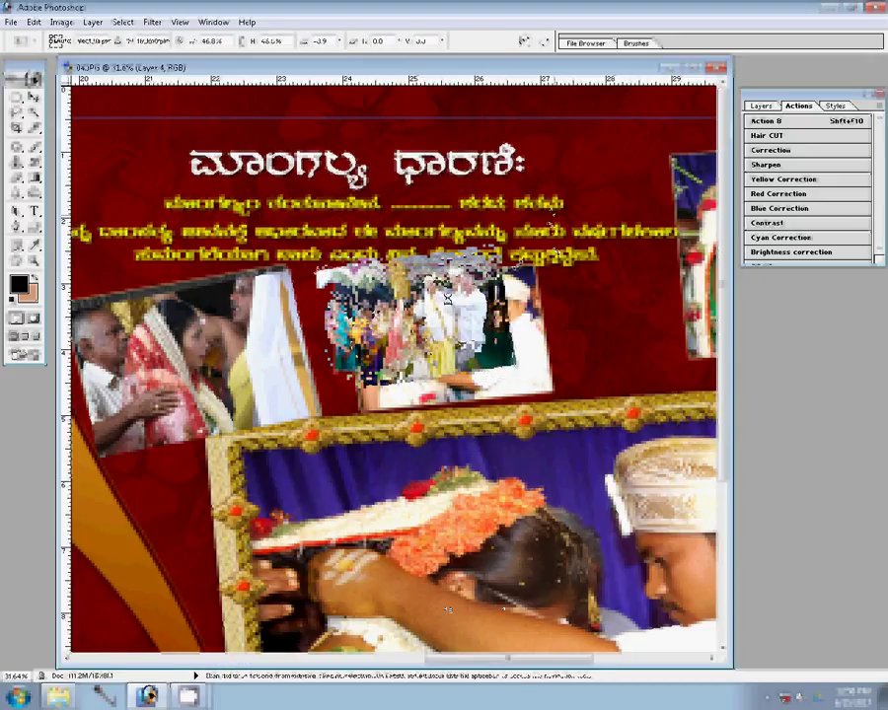
pyautogui.press('Return')
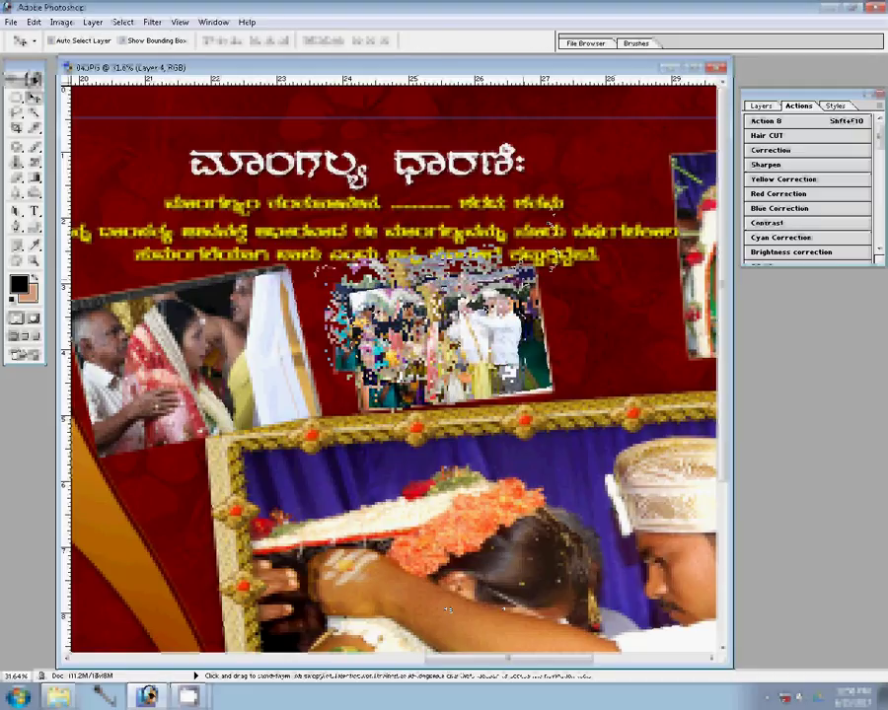
pyautogui.hotkey('ctrl', 't')
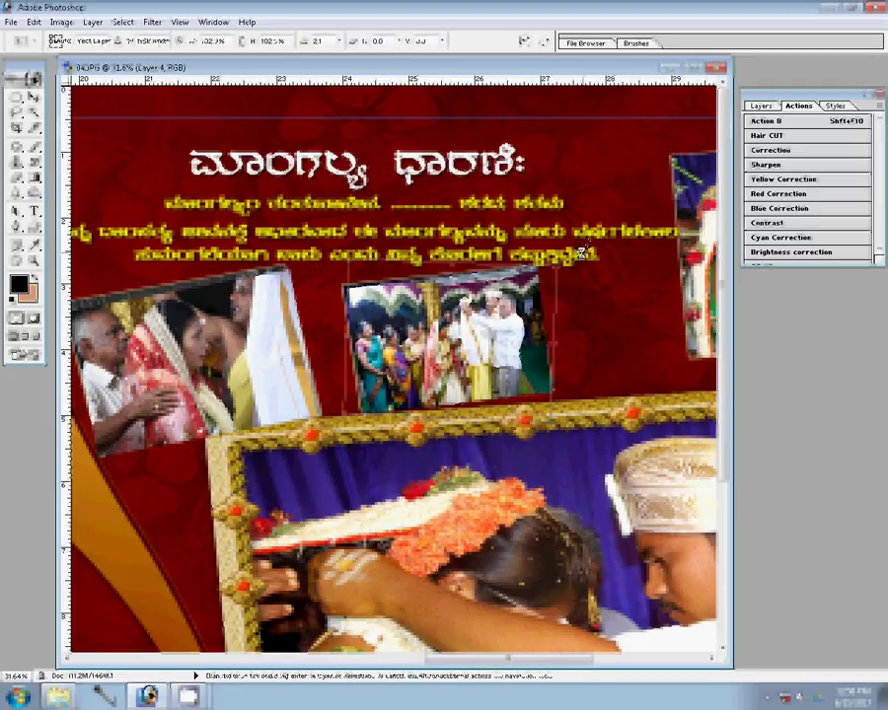
pyautogui.press('Return')
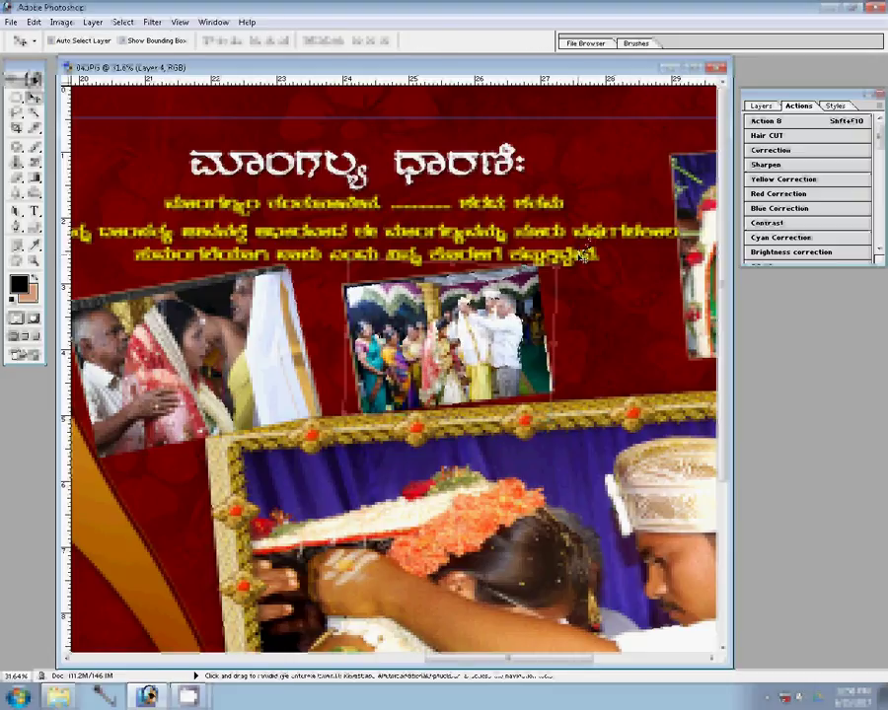
pyautogui.hotkey('alt', 'ctrl', 'z')
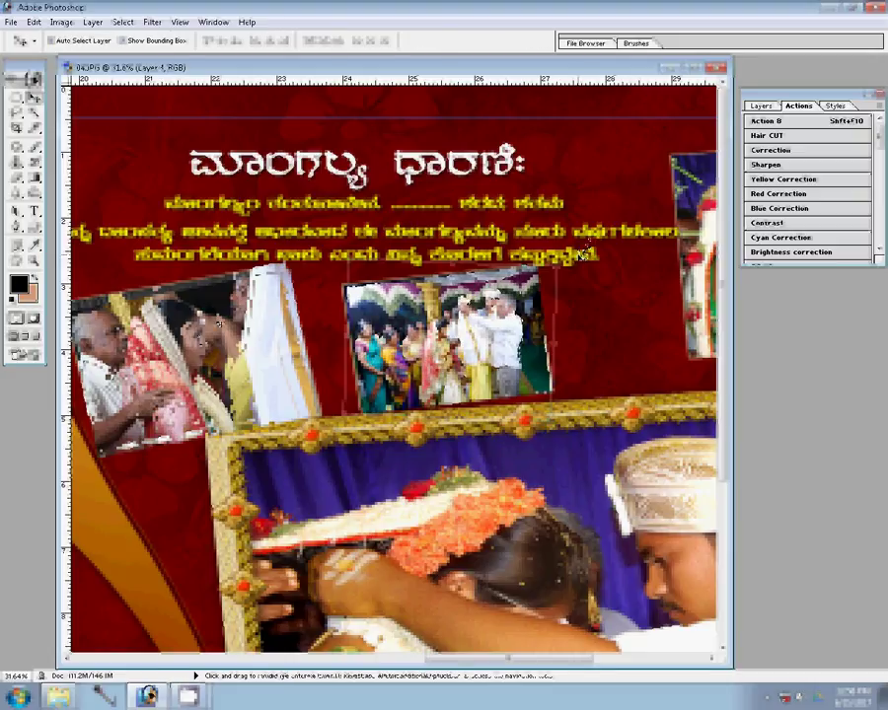
pyautogui.hotkey('alt', 'ctrl', 'z')
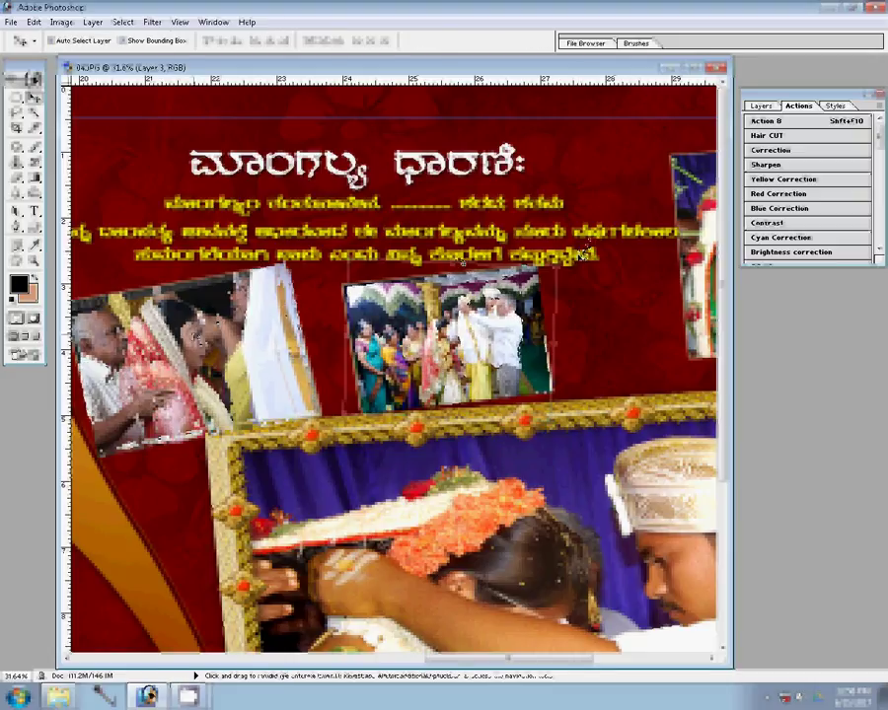
# Close the CHA_4212 source photo without saving
pyautogui.moveTo(514, 67); pyautogui.dragTo(669, 99)
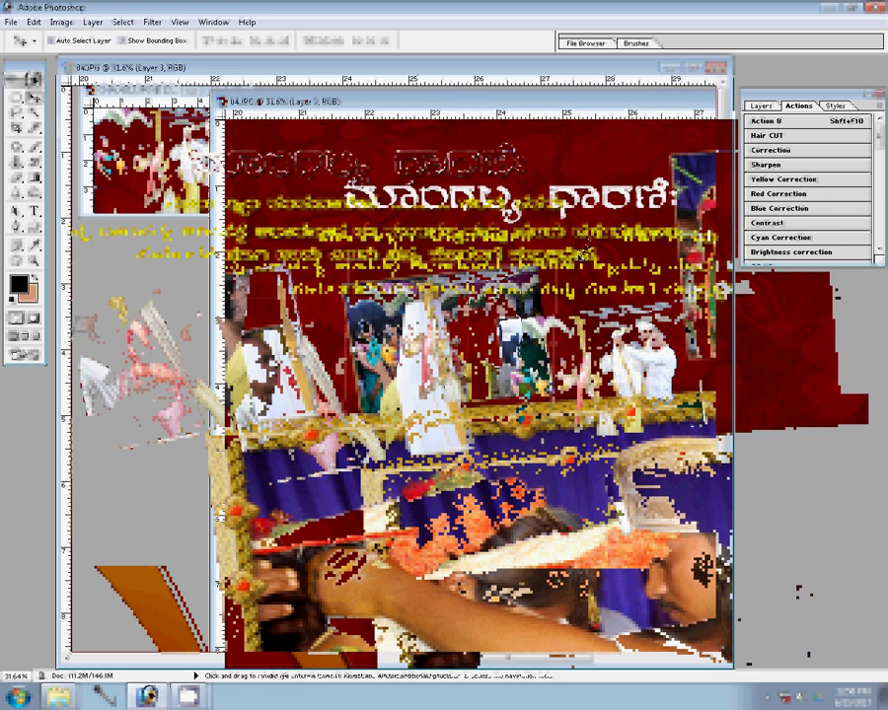
pyautogui.click(236, 90)
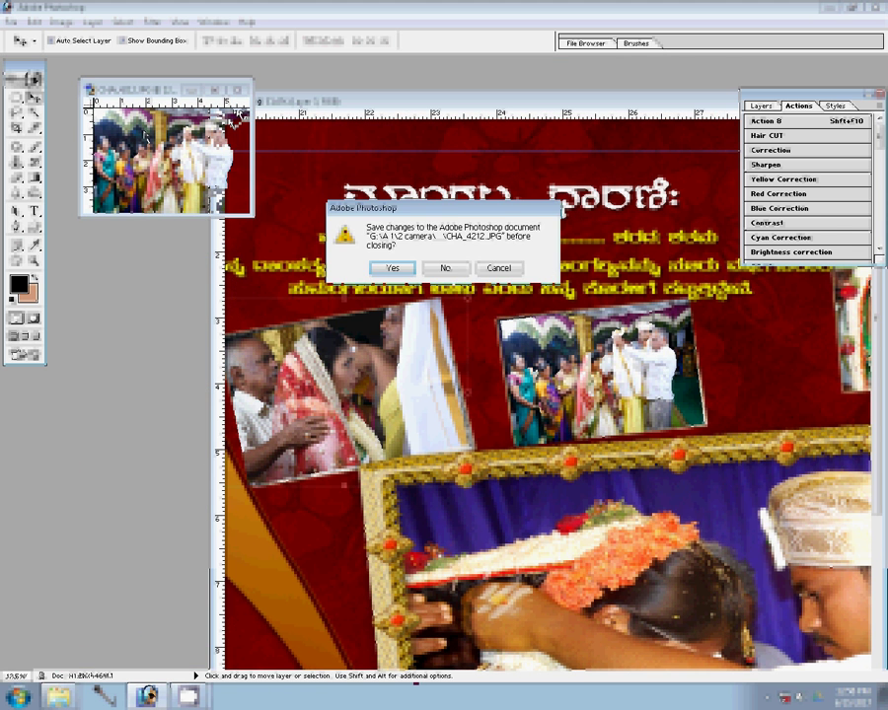
pyautogui.click(445, 267)
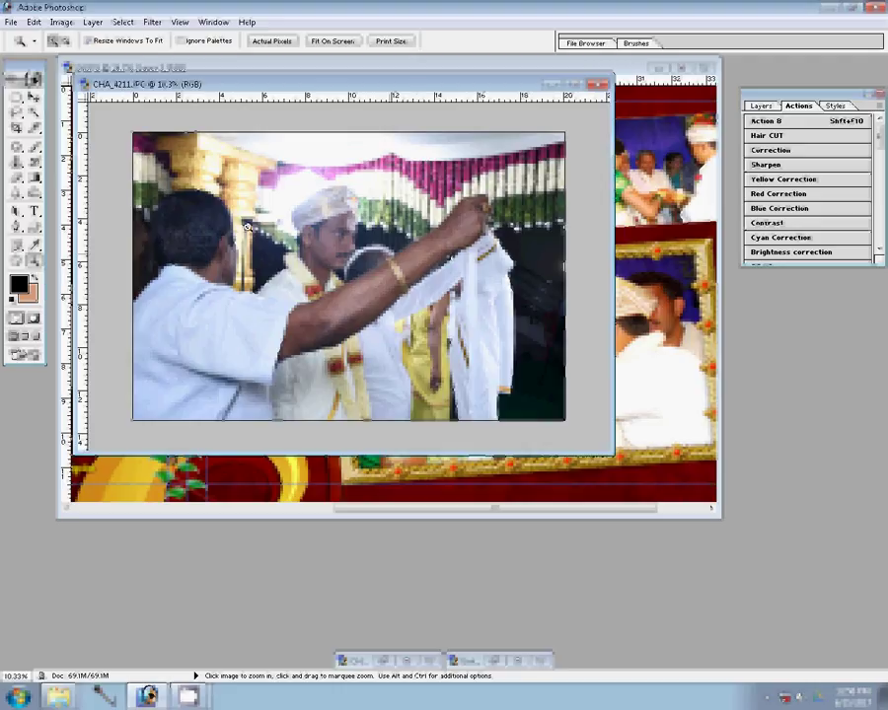
# Draw an oval around the groom in CHA_4211 and feather its edges
pyautogui.moveTo(15, 98); pyautogui.dragTo(30, 115)
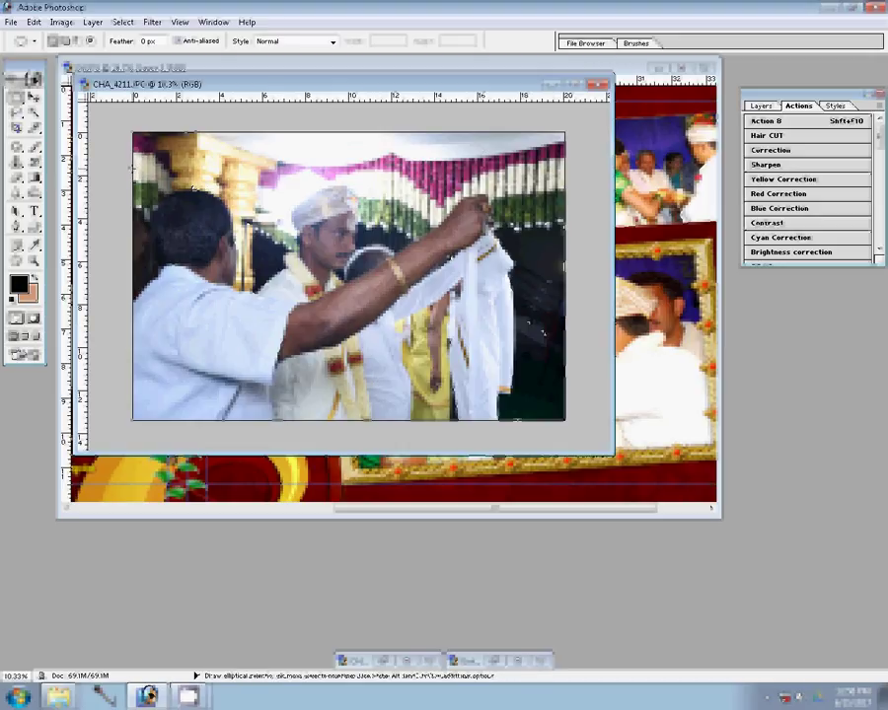
pyautogui.moveTo(538, 333); pyautogui.dragTo(564, 329)
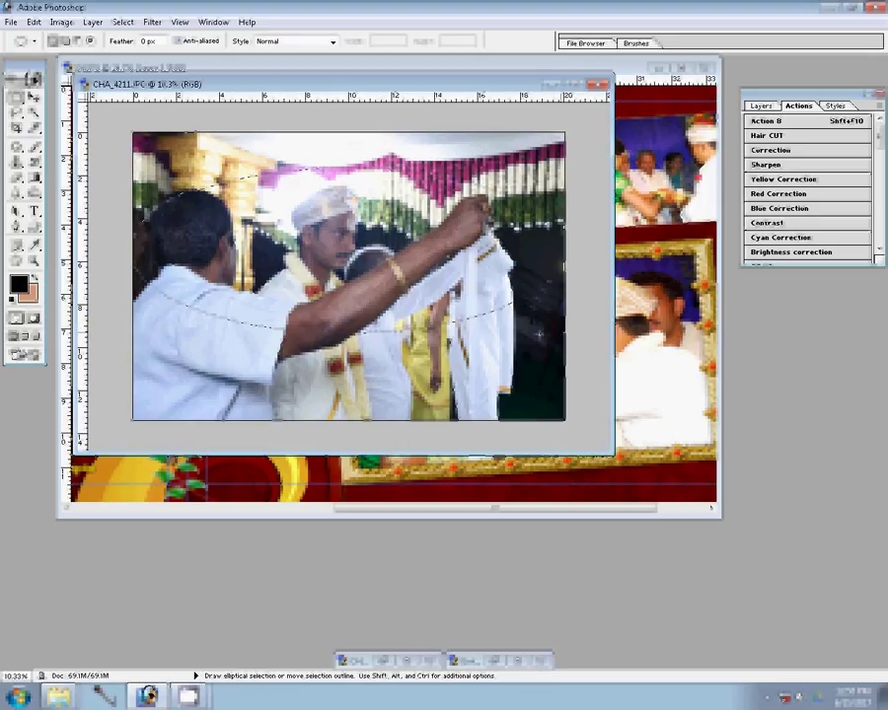
pyautogui.moveTo(538, 333); pyautogui.dragTo(529, 441)
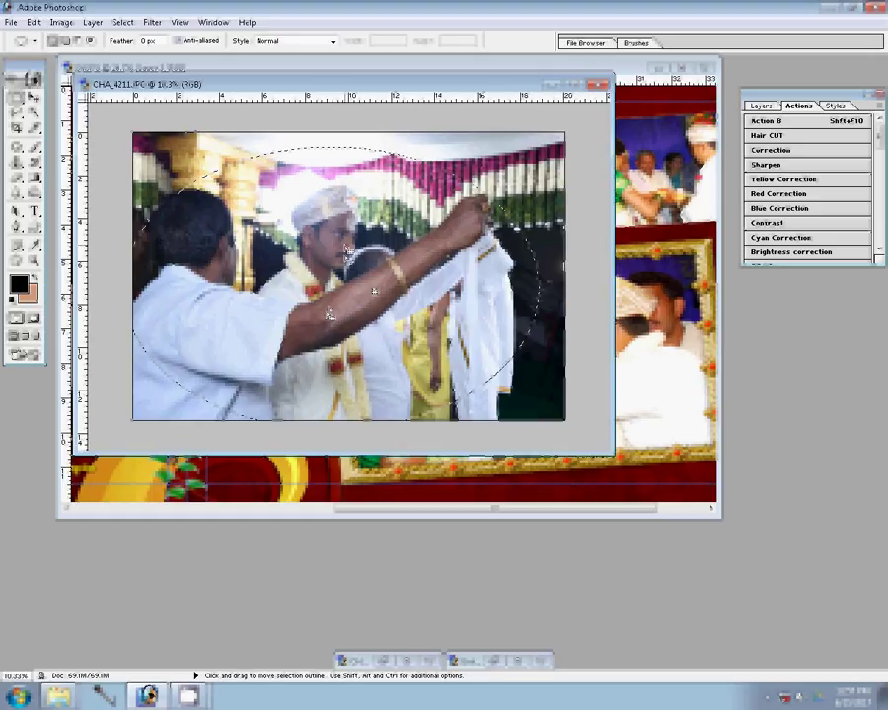
pyautogui.rightClick(347, 249)
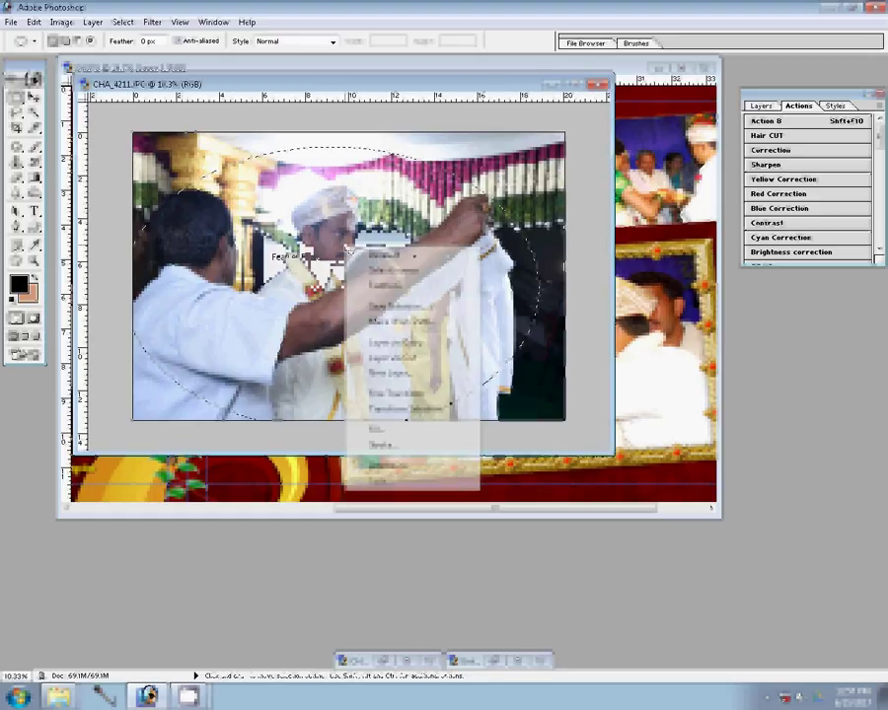
pyautogui.click(385, 285)
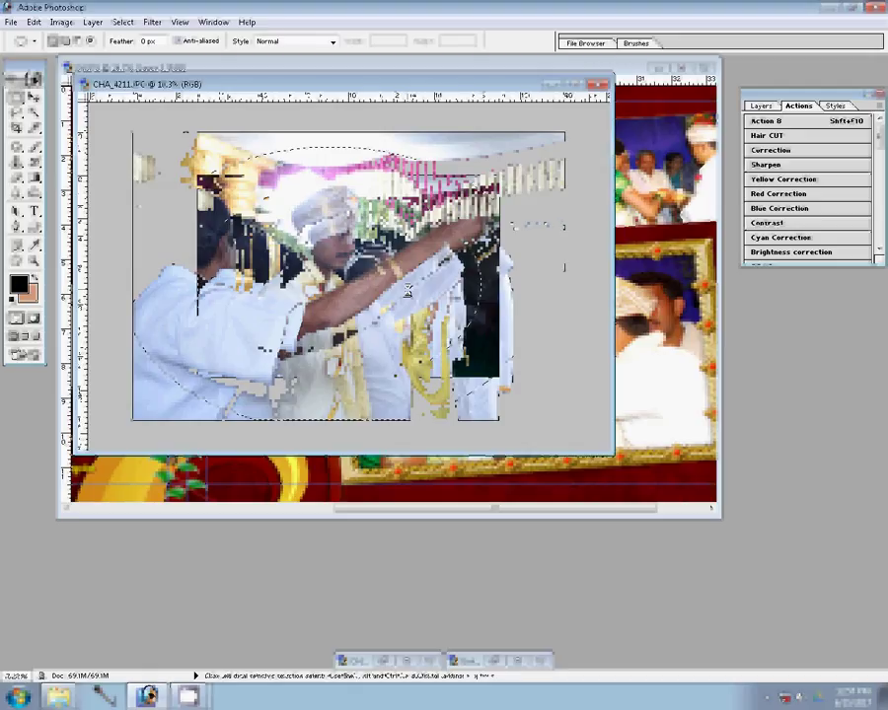
pyautogui.press('v')
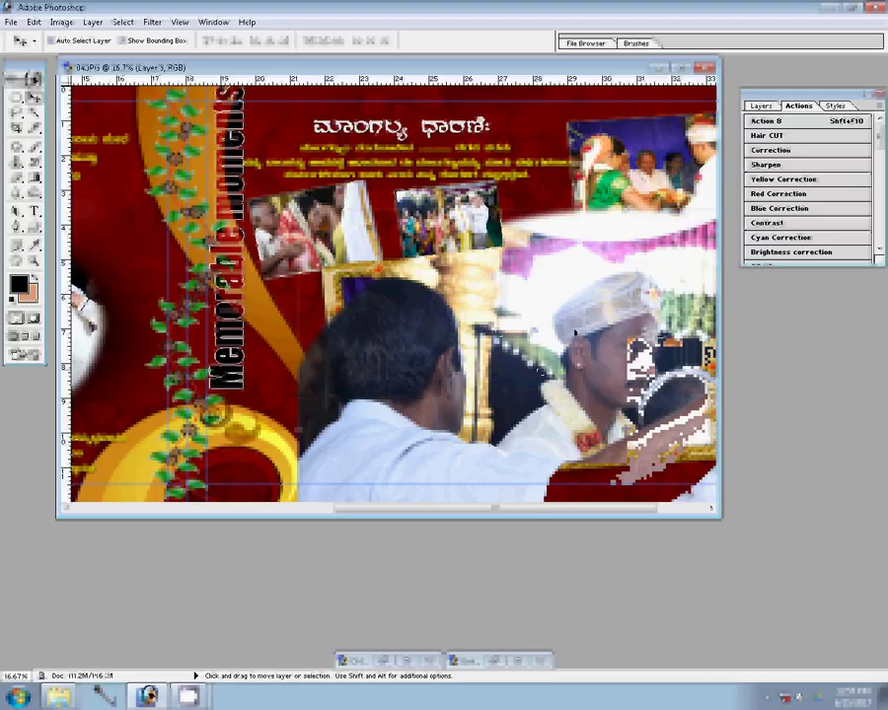
# Move the groom oval left, scaling it to 14.7% and tilting it -12° at the frame's lower-left
pyautogui.moveTo(574, 333); pyautogui.dragTo(335, 319)
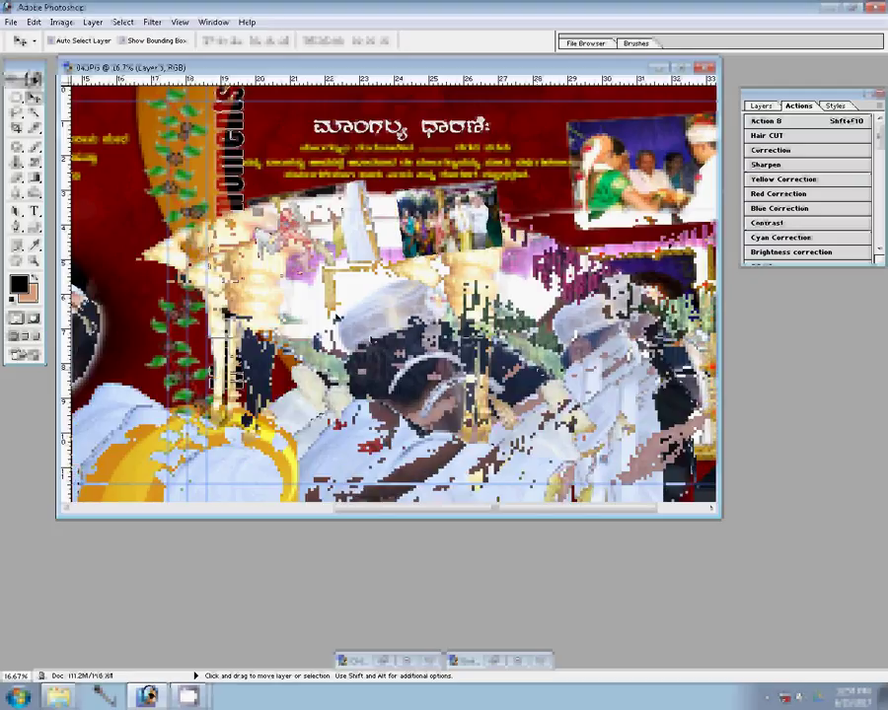
pyautogui.hotkey('ctrl', 't')
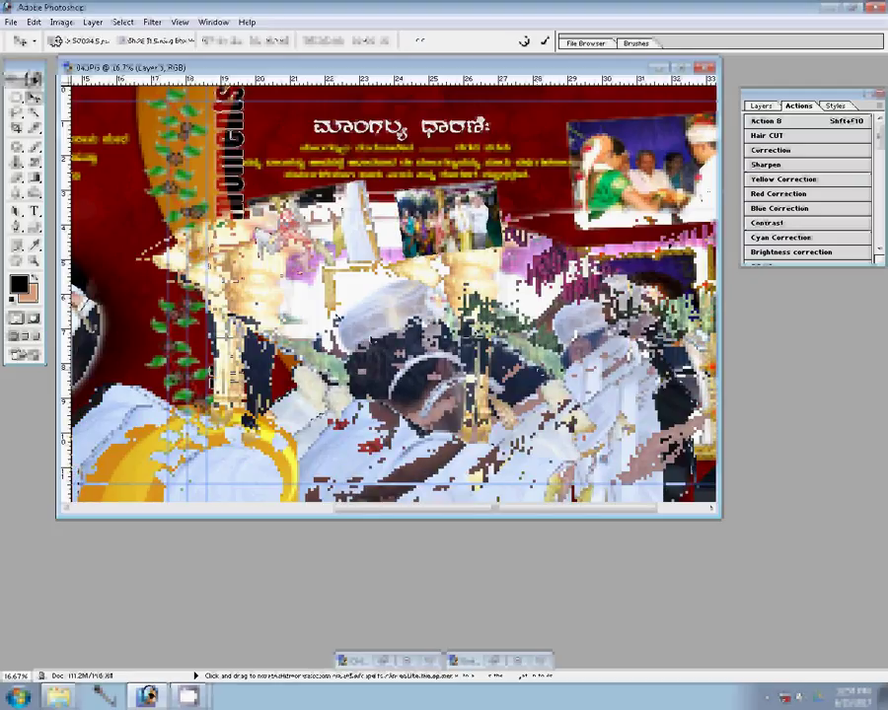
pyautogui.moveTo(225, 314); pyautogui.dragTo(333, 258)
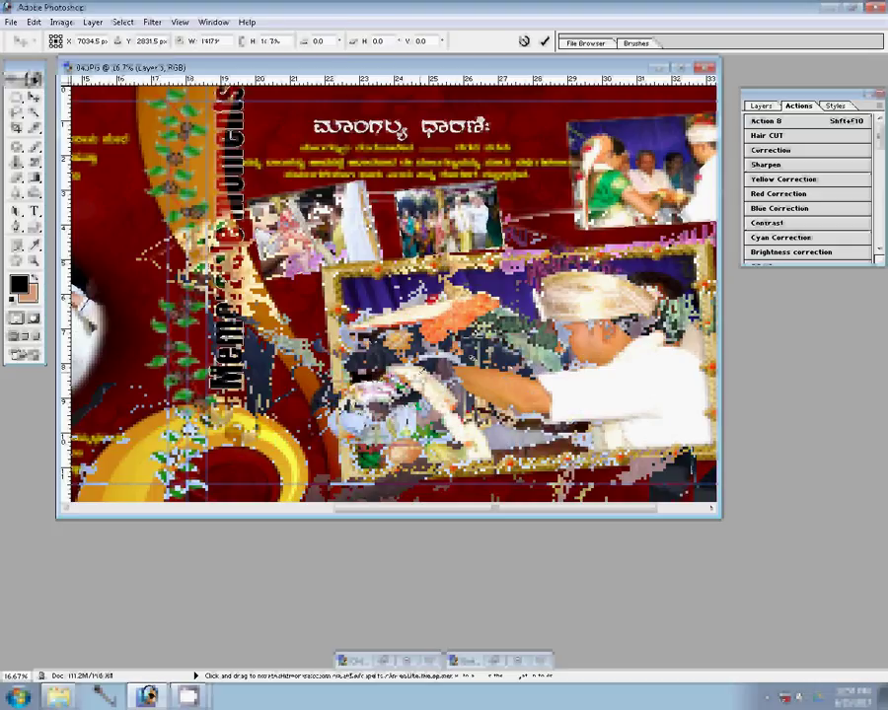
pyautogui.moveTo(262, 286); pyautogui.dragTo(269, 294)
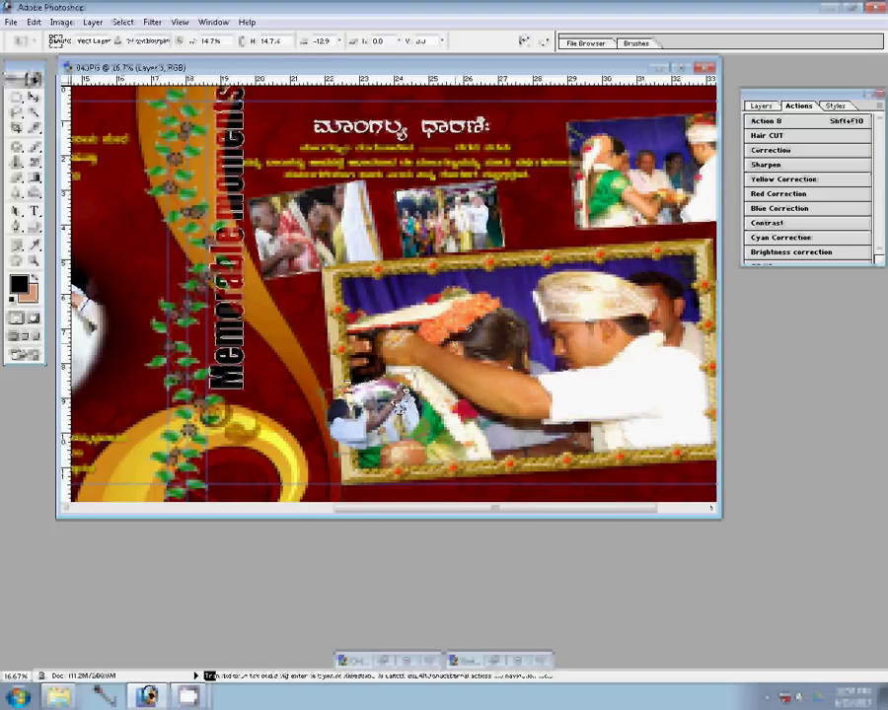
pyautogui.press('Return')
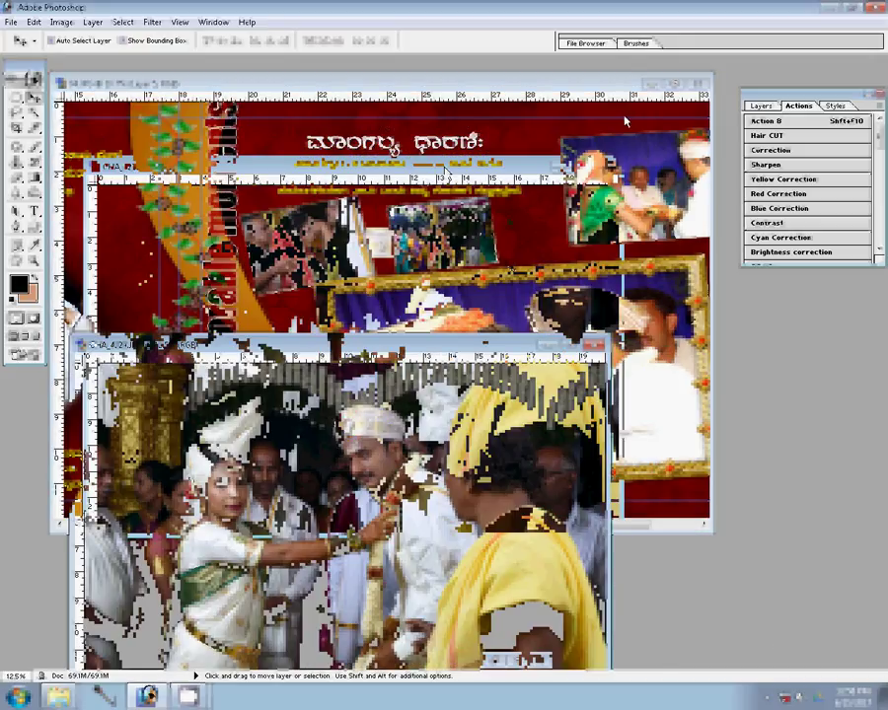
# Set the CHA_4235 photo's image size to 15, then bring the 04.JPG spread forward
pyautogui.hotkey('ctrl', 'alt', 'i')
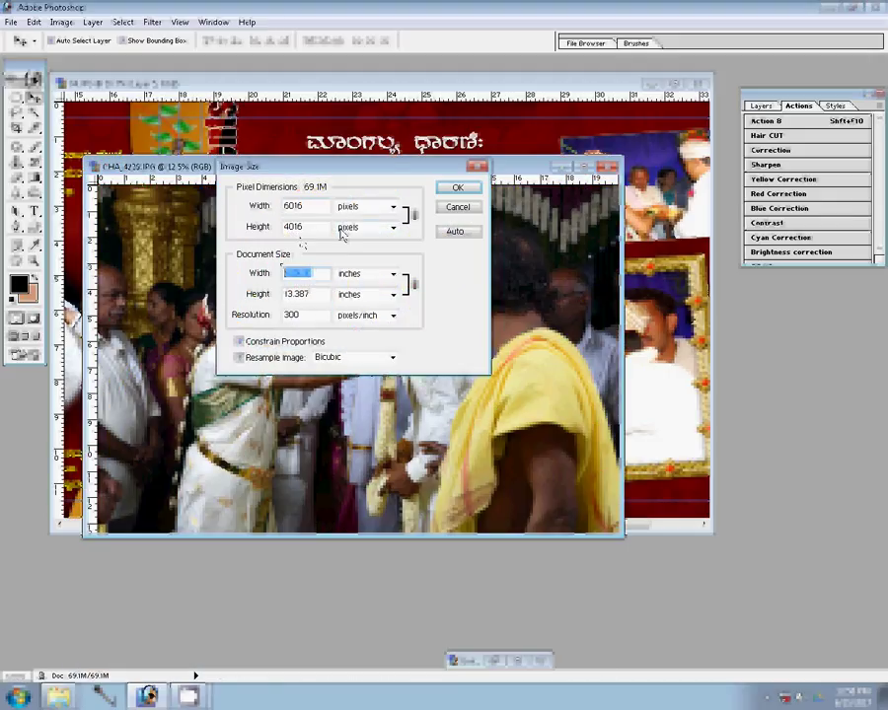
pyautogui.write('15')
pyautogui.press('Return')
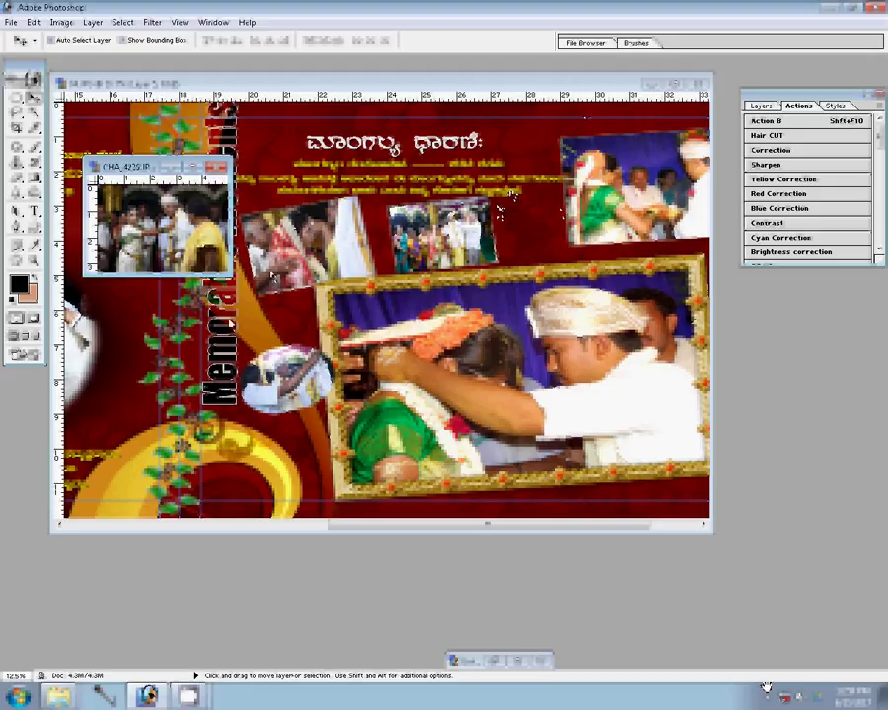
pyautogui.click(377, 287)
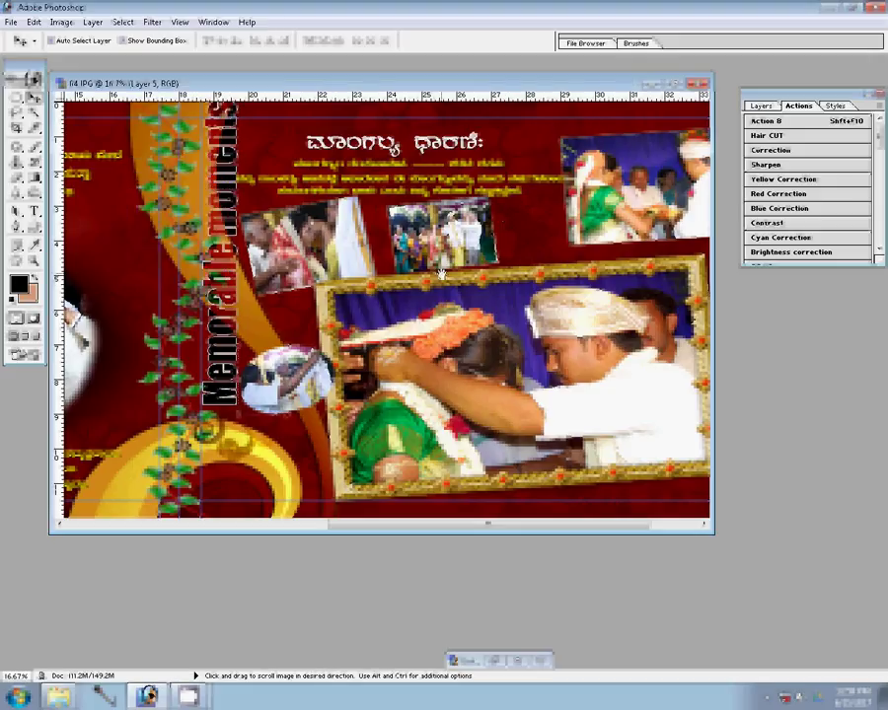
# Move the pasted ceremony photo into position and pan across to the spread's other page
pyautogui.moveTo(377, 286)
pyautogui.mouseDown()
pyautogui.moveTo(257, 310)
pyautogui.moveTo(394, 246)
pyautogui.mouseUp()
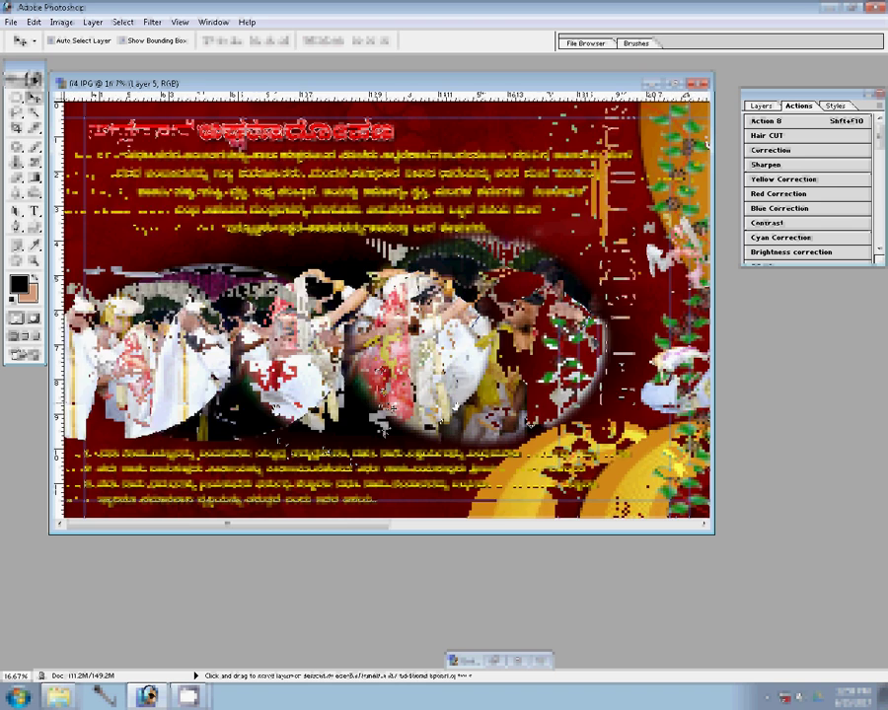
pyautogui.moveTo(382, 431); pyautogui.dragTo(223, 410)
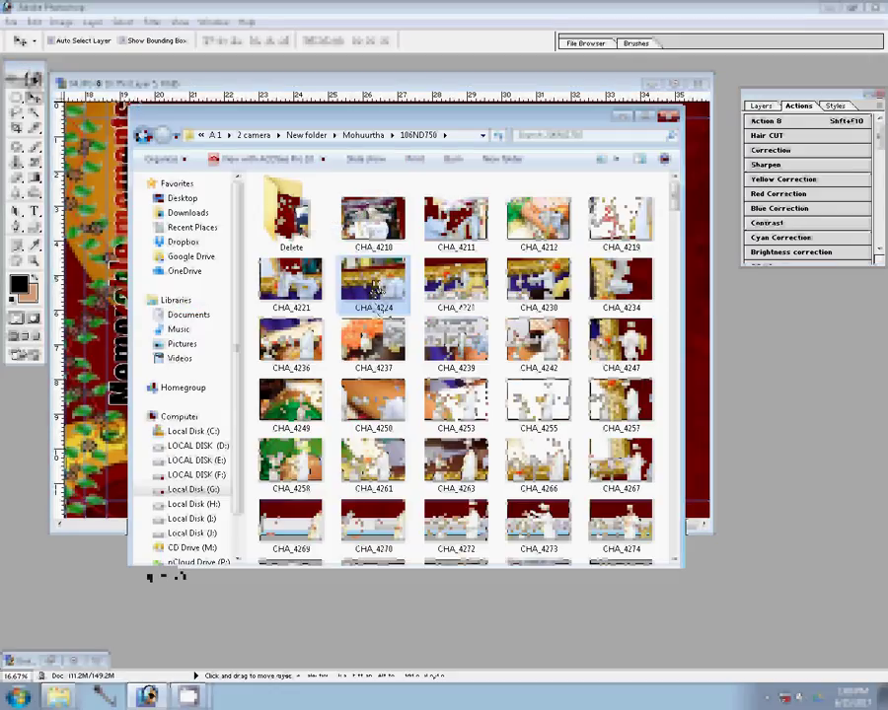
# Drag CHA_4224, then CHA_4211, CHA_4212 and CHA_4219 together, into the Delete folder
pyautogui.moveTo(375, 288); pyautogui.dragTo(376, 291)
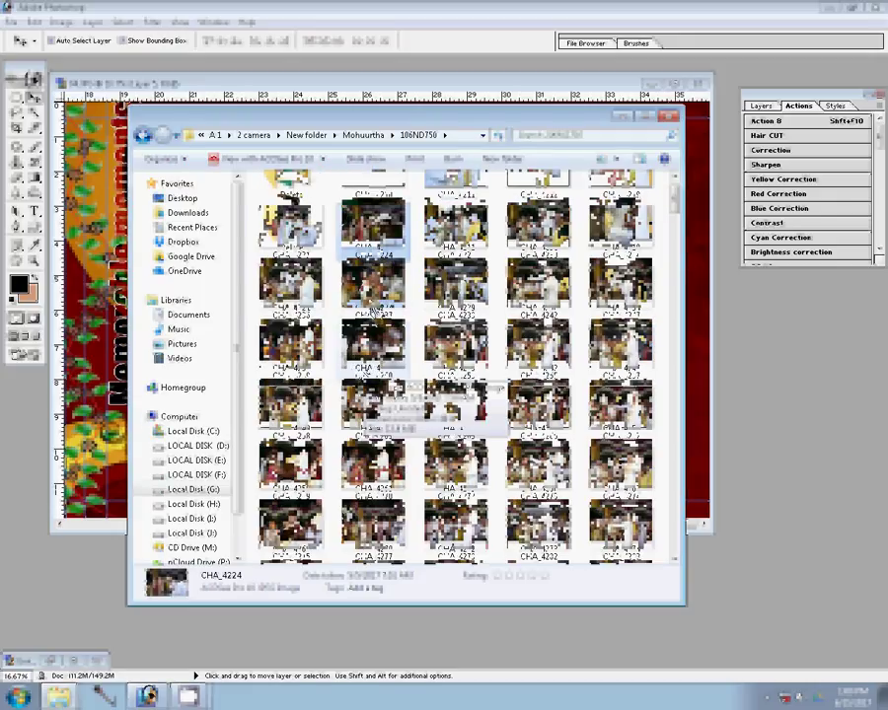
pyautogui.scroll(1, 304, 255)
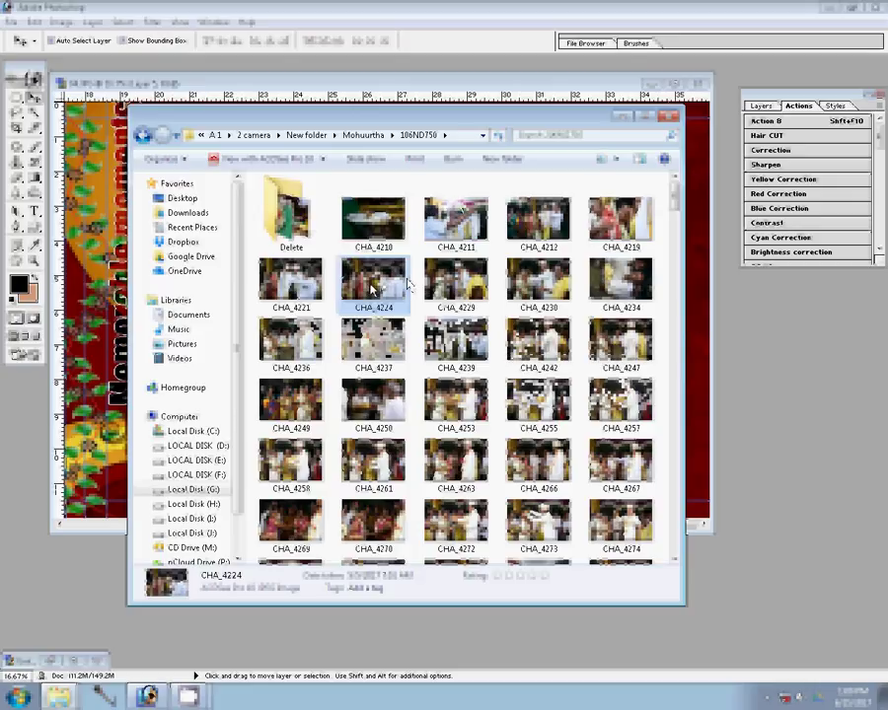
pyautogui.moveTo(293, 227); pyautogui.dragTo(292, 243)
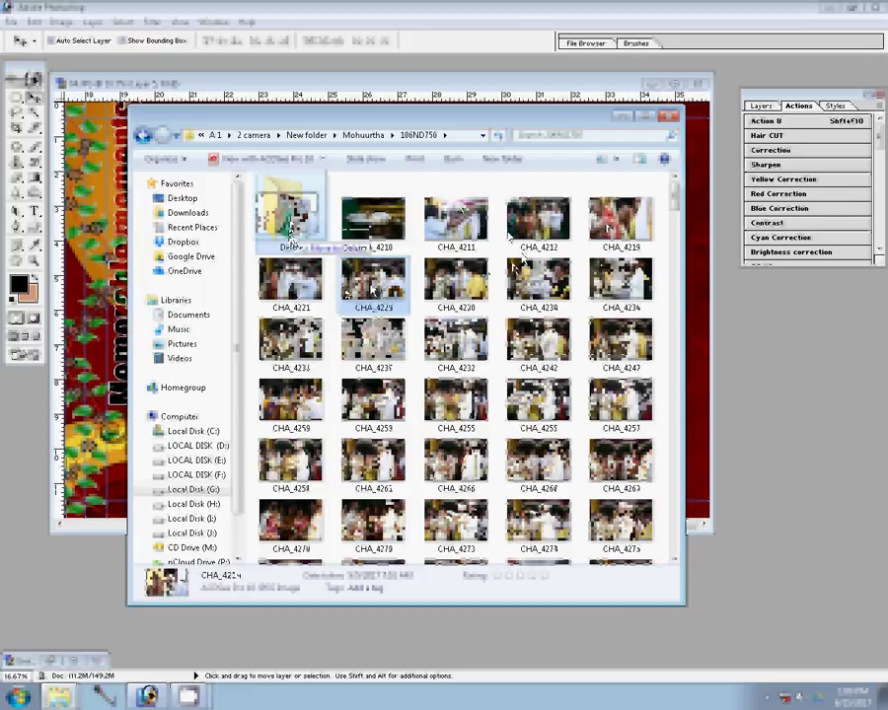
pyautogui.moveTo(291, 240); pyautogui.dragTo(291, 241)
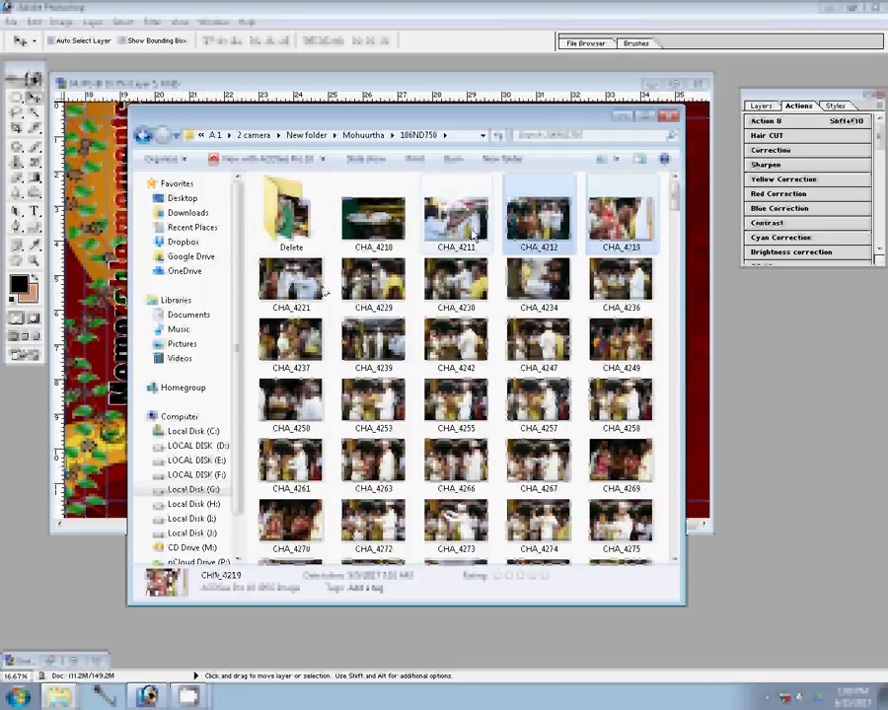
pyautogui.moveTo(474, 236); pyautogui.dragTo(293, 239)
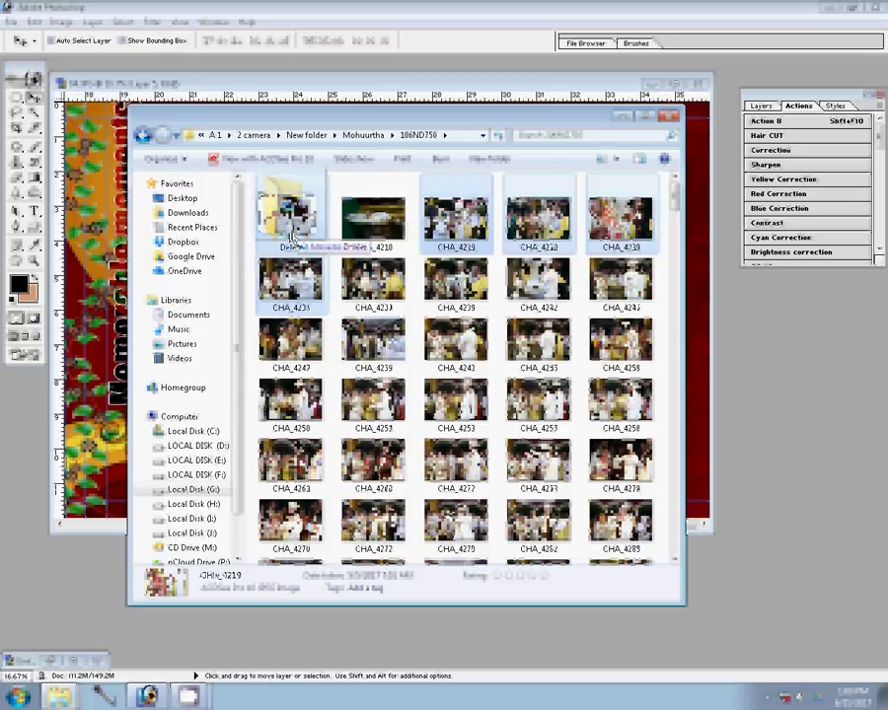
pyautogui.moveTo(293, 237); pyautogui.dragTo(293, 239)
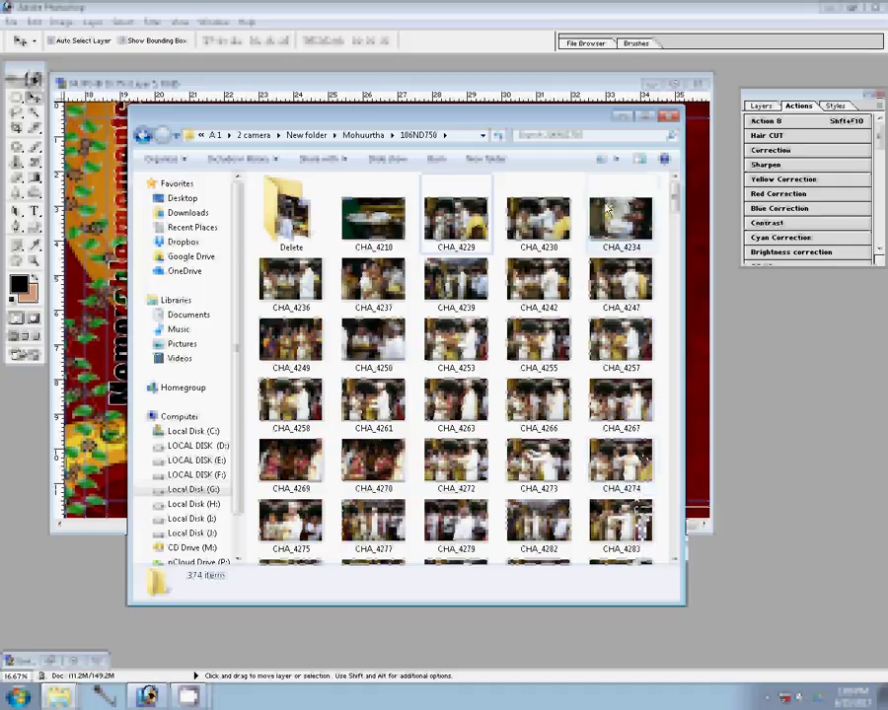
# Close the old album spread and the CHA_4235 photo without saving
pyautogui.click(157, 83)
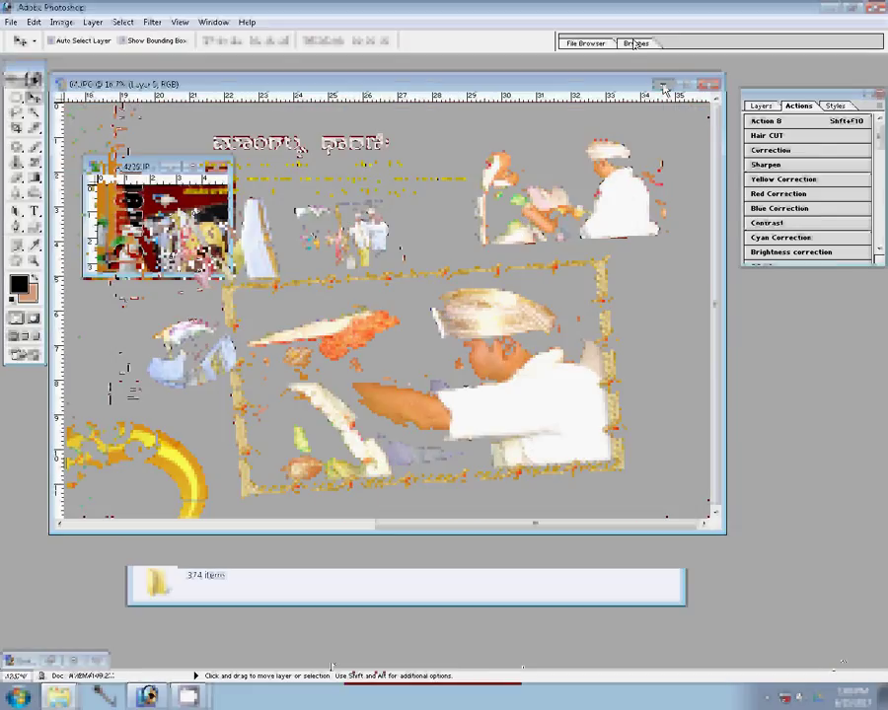
pyautogui.click(663, 85)
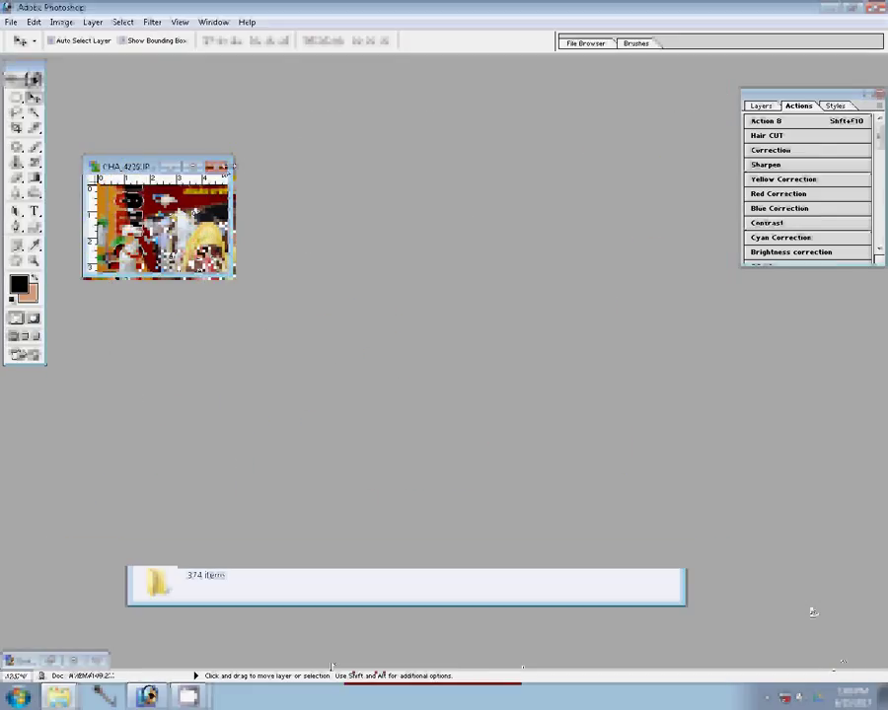
pyautogui.hotkey('ctrl', 'w')
pyautogui.click(436, 269)
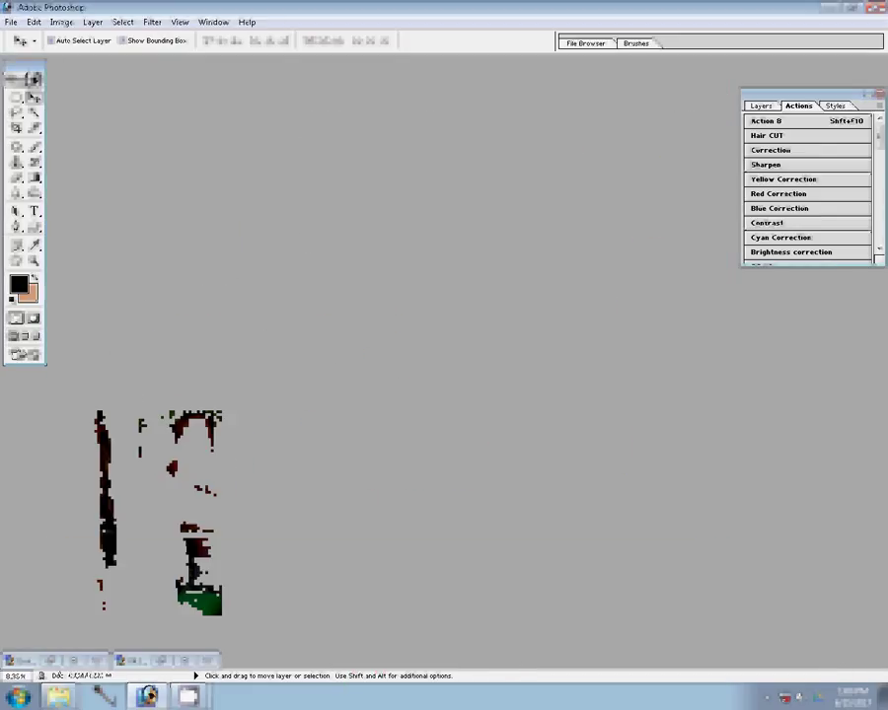
# Bring up the Untitled-1 spread and move its window higher in the workspace
pyautogui.hotkey('ctrl', 'n')
pyautogui.press('Return')
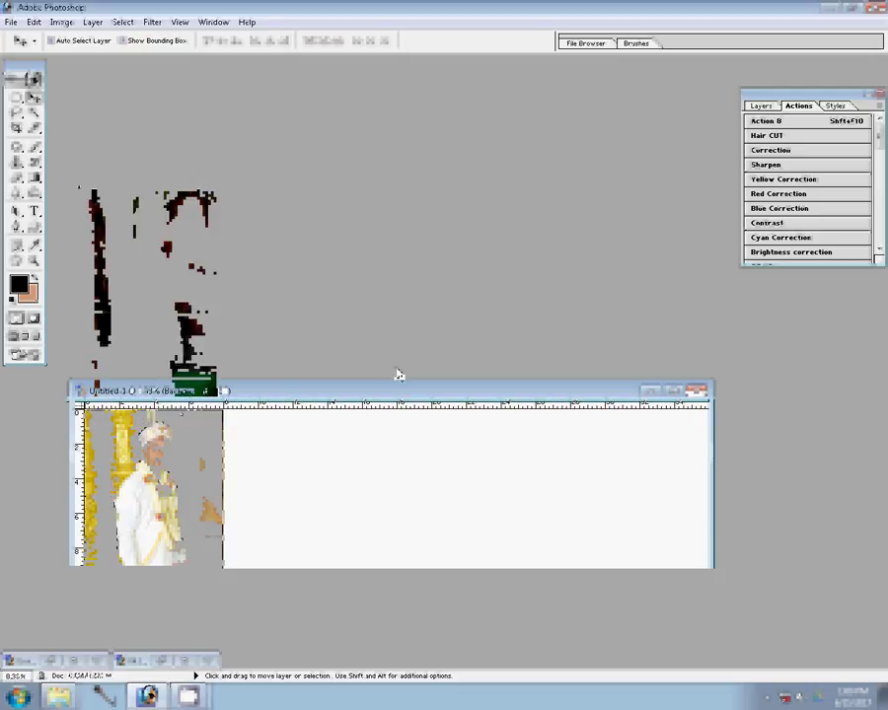
pyautogui.moveTo(399, 375); pyautogui.dragTo(398, 150)
# Select the row CHA_4229 through CHA_4234 and open CHA_4229, CHA_4230 and CHA_4234 in Photoshop
pyautogui.hotkey('ctrl', 'o')
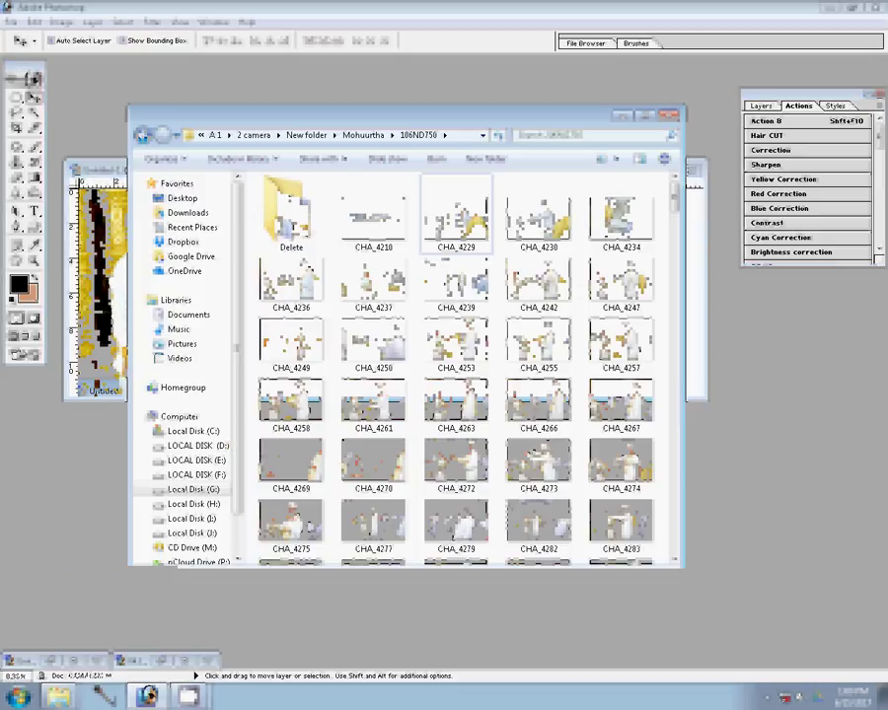
pyautogui.click(456, 217)
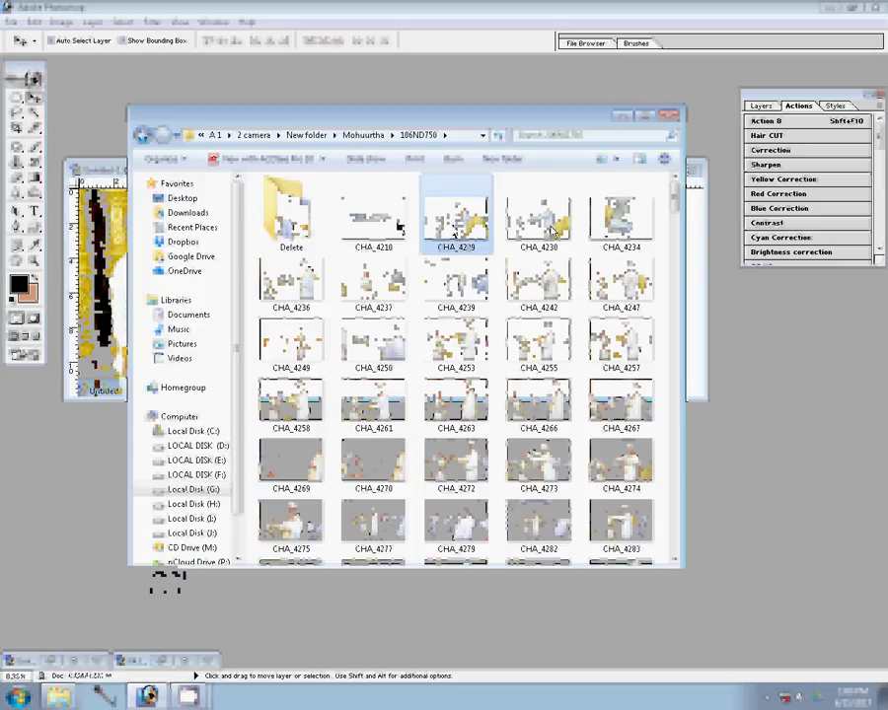
pyautogui.keyDown('shift'); pyautogui.click(620, 217); pyautogui.keyUp('shift')
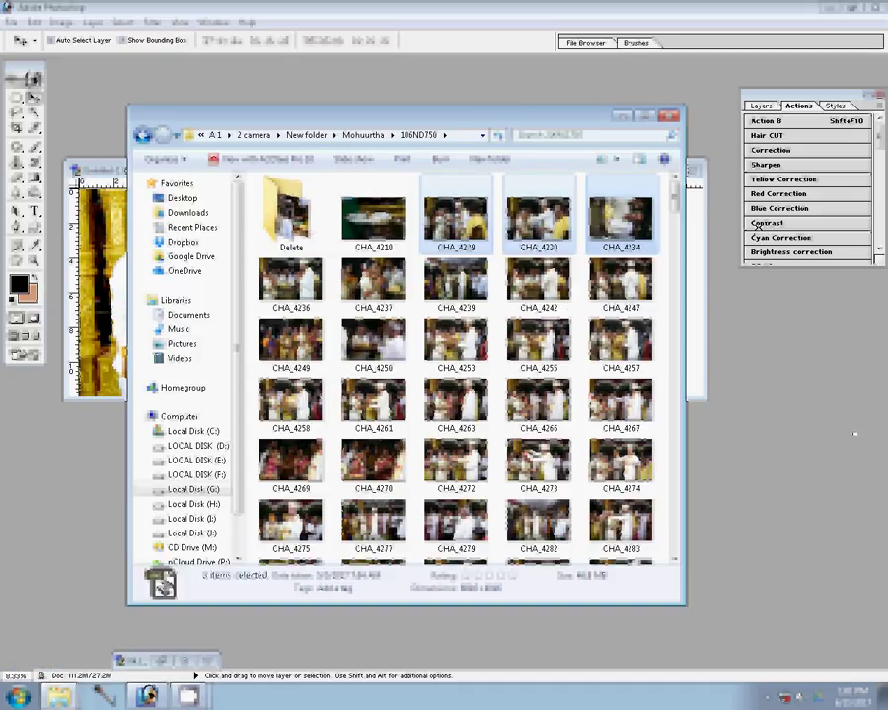
pyautogui.press('Return')
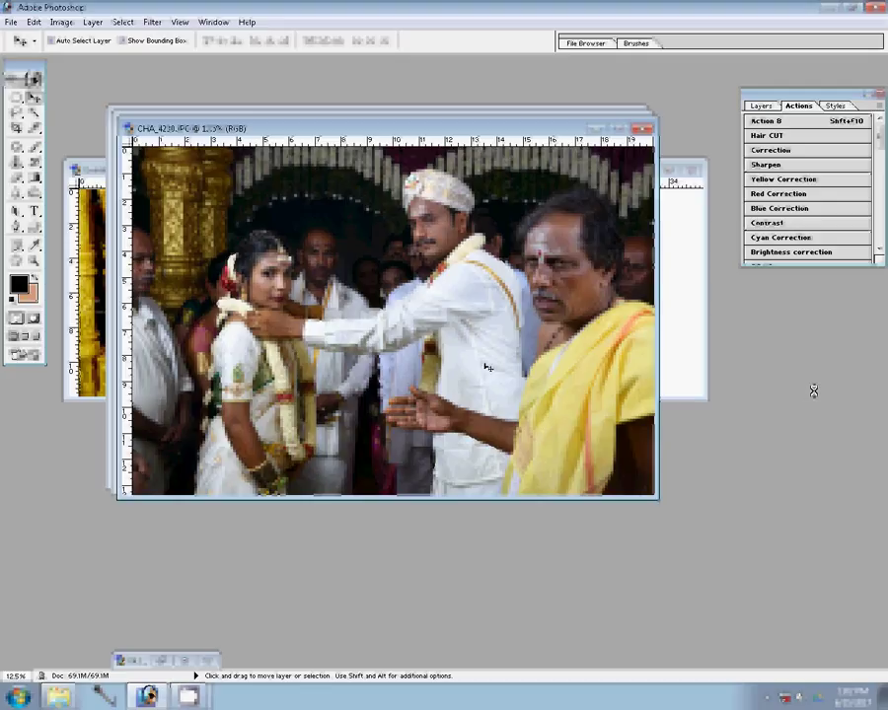
# Resize CHA_4230 to 6895 px wide and run the Correction action on it
pyautogui.click(61, 21)
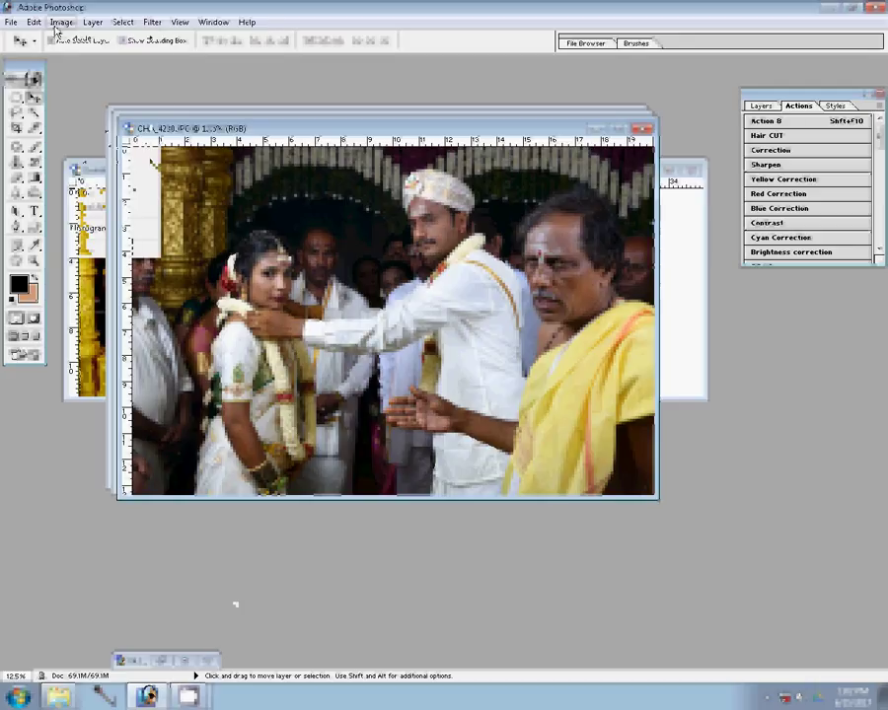
pyautogui.click(85, 132)
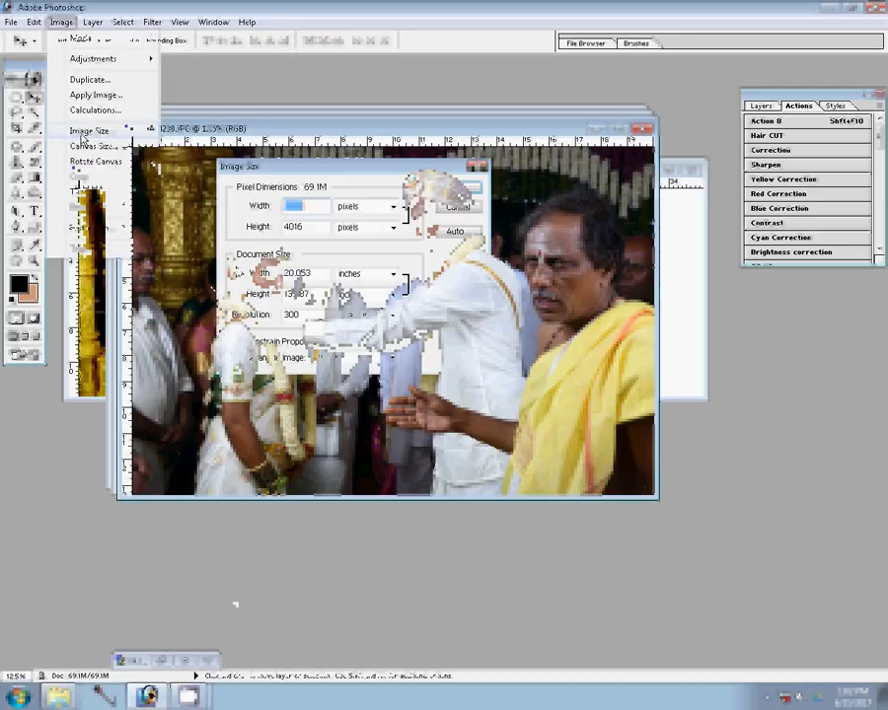
pyautogui.write('6895')
pyautogui.press('Return')
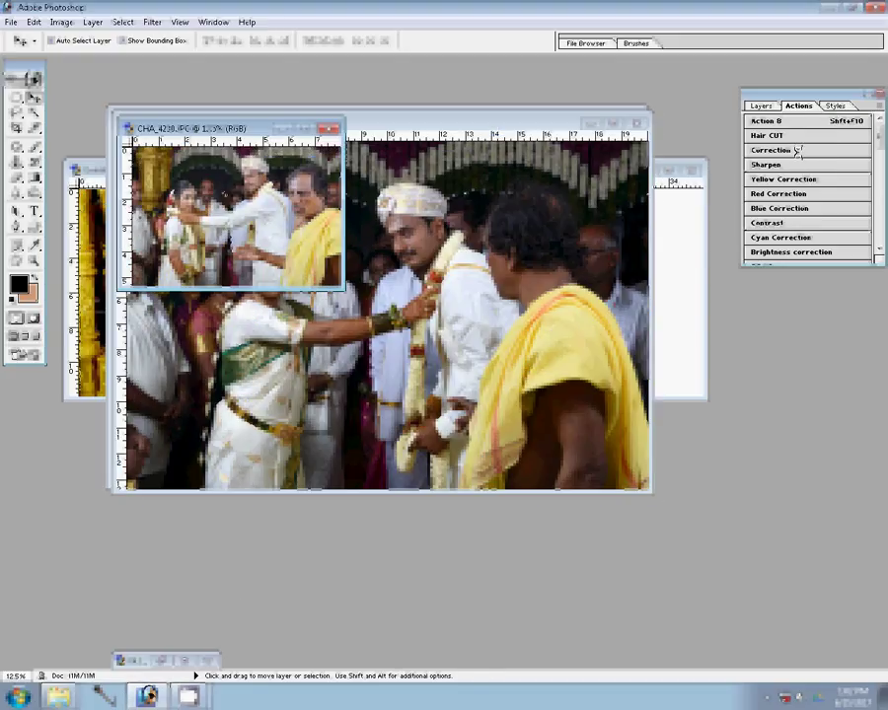
pyautogui.click(799, 150)
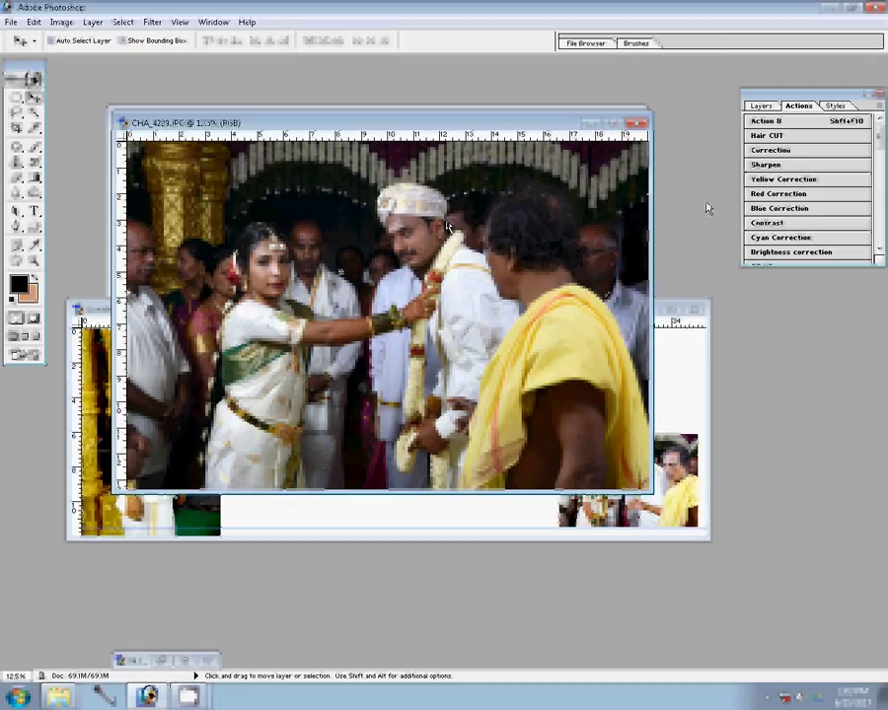
# Resize CHA_4229, stack it above the garland photo in Untitled-1, and close it
pyautogui.hotkey('ctrl', 'alt', 'i')
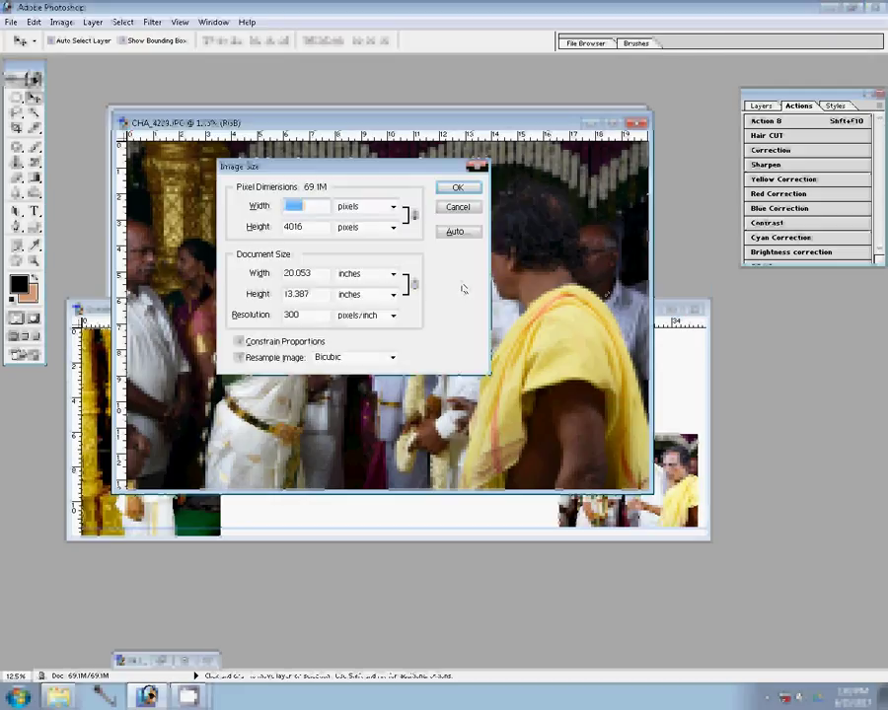
pyautogui.press('Tab')
pyautogui.press('Tab')
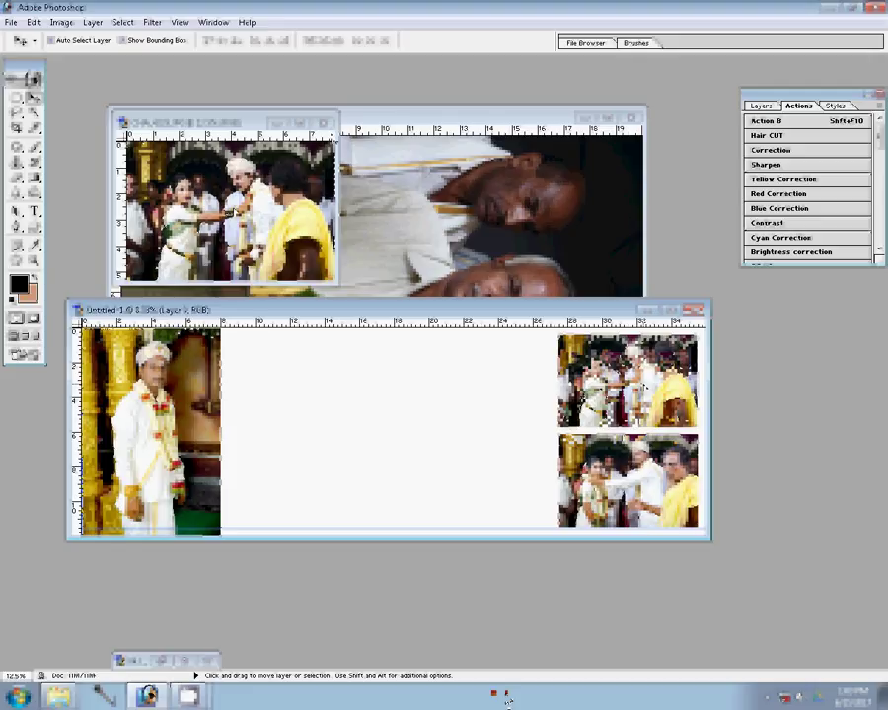
pyautogui.click(440, 273)
# Discard CHA_4229's changes, rotate CHA_4234 90° counter-clockwise, and resize it
pyautogui.click(445, 269)
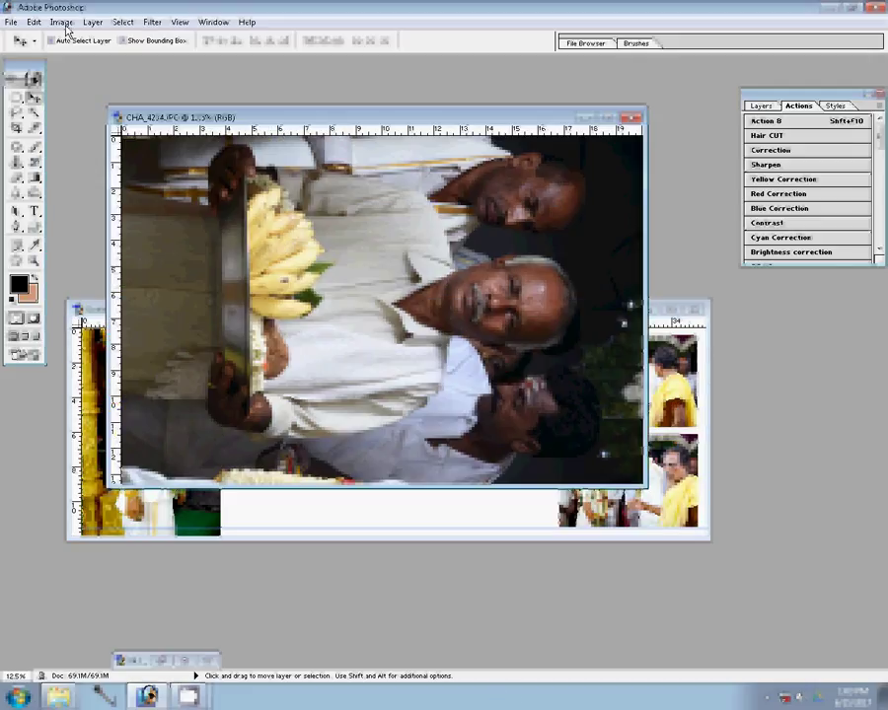
pyautogui.click(61, 22)
pyautogui.moveTo(193, 161)
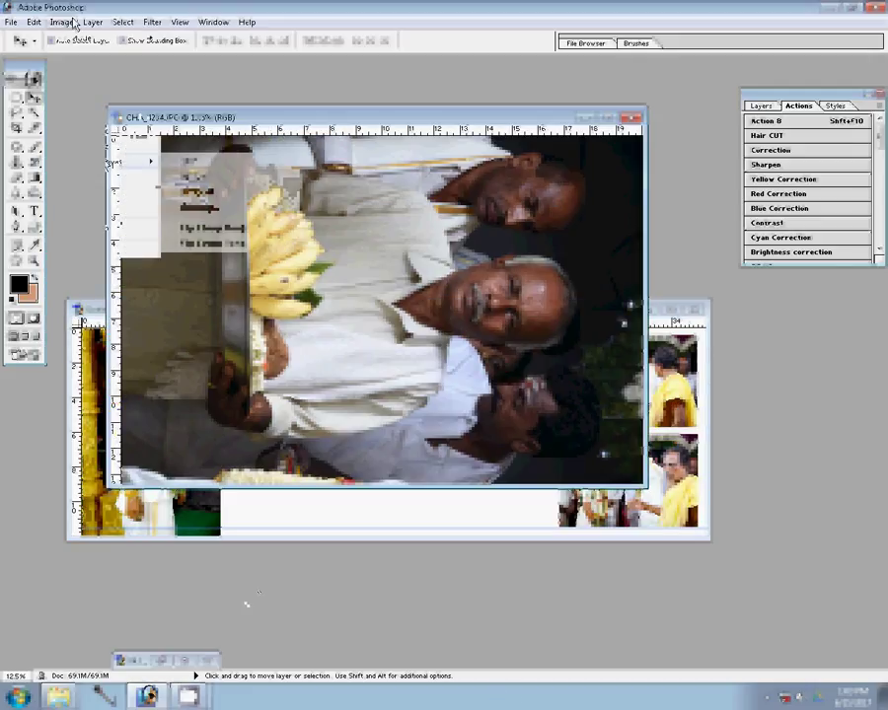
pyautogui.click(186, 192)
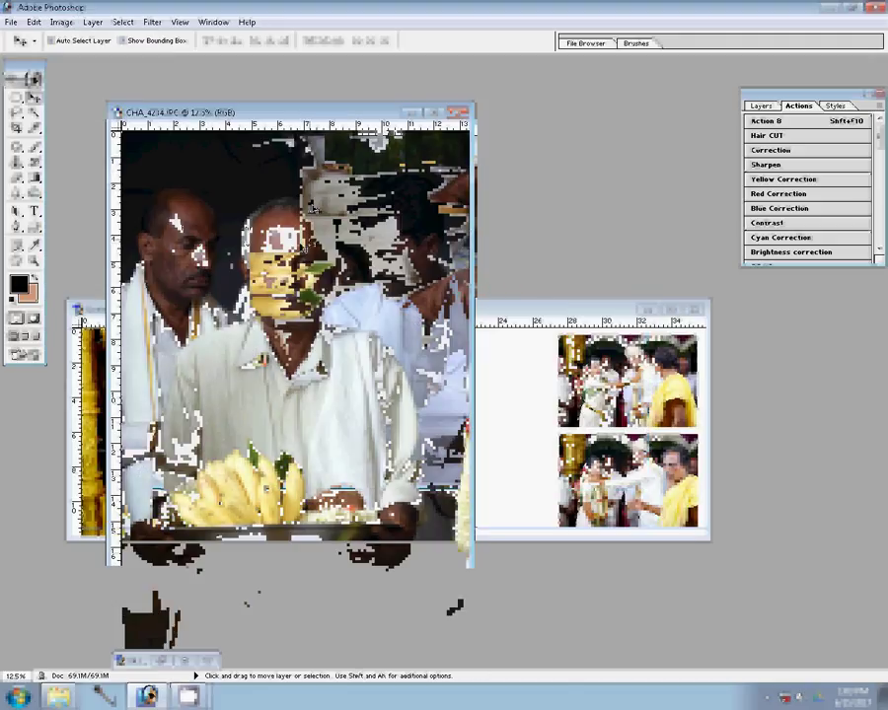
pyautogui.click(859, 124)
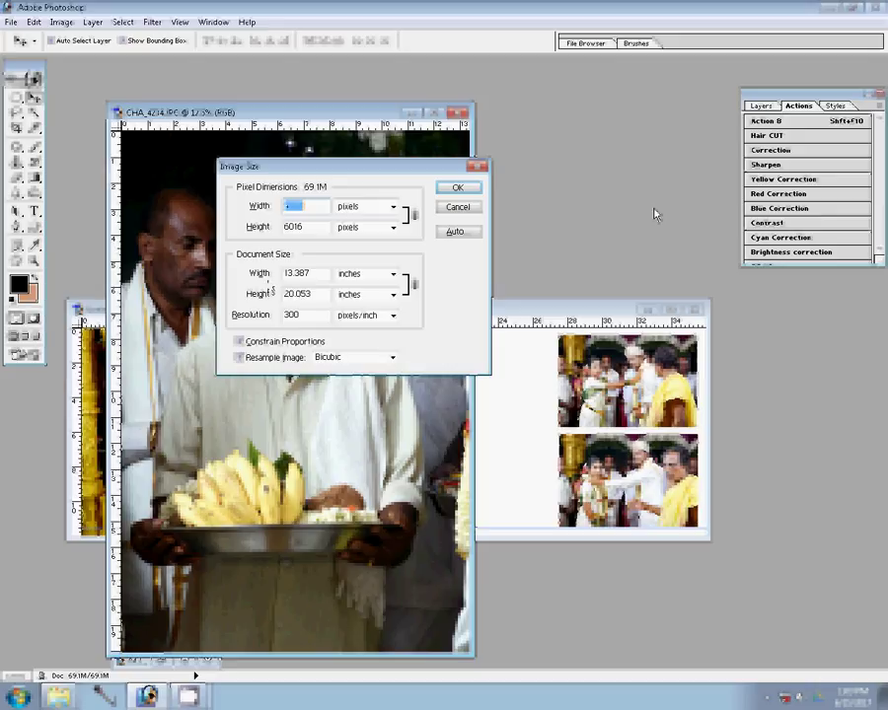
pyautogui.press('Return')
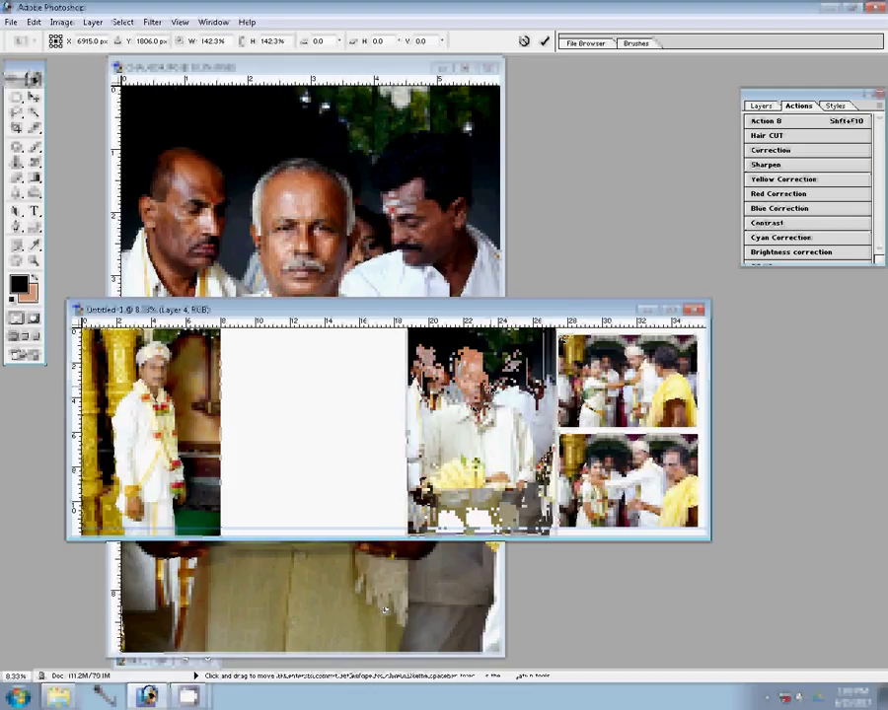
# Scale the placed CHA_4234 to 142.3% and nudge it into the slot beside the stacked photos
pyautogui.moveTo(449, 387); pyautogui.dragTo(492, 389)
pyautogui.press('Return')
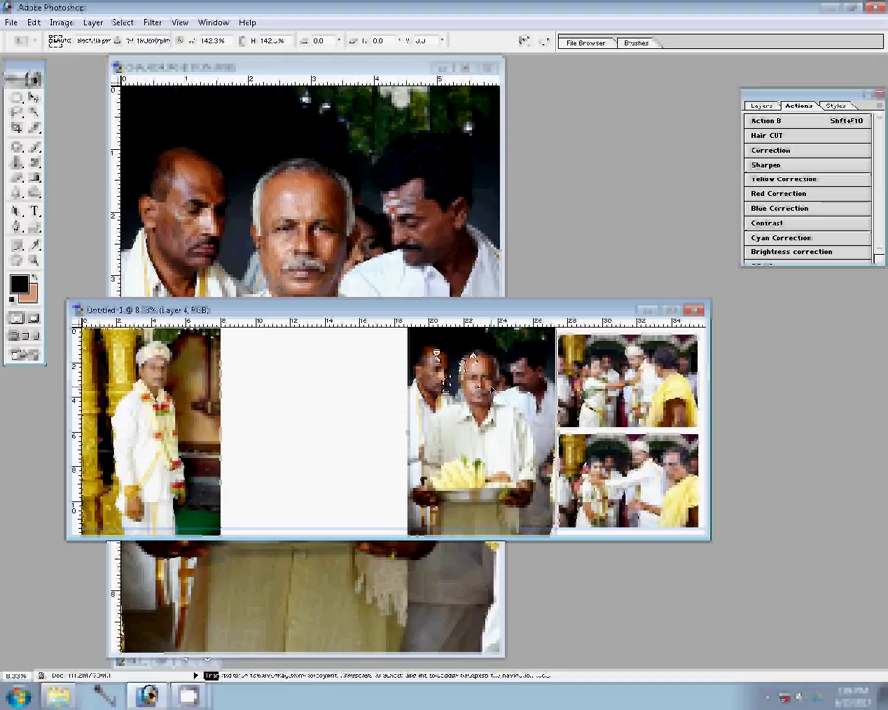
pyautogui.press('Return')
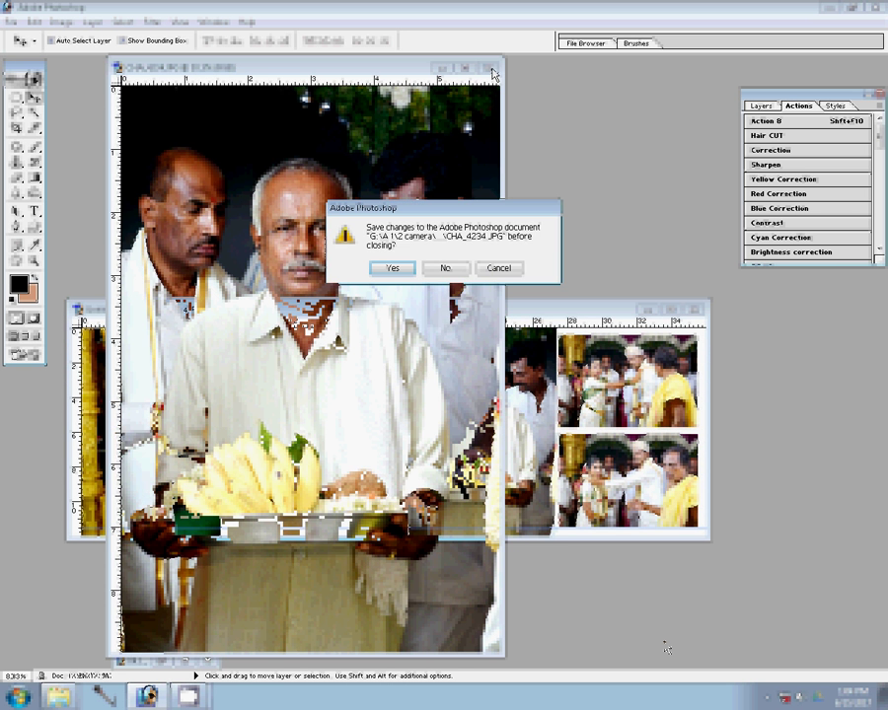
# Close the source photo unsaved, move used photos to Delete, and open CHA_4236 and CHA_4237
pyautogui.click(449, 270)
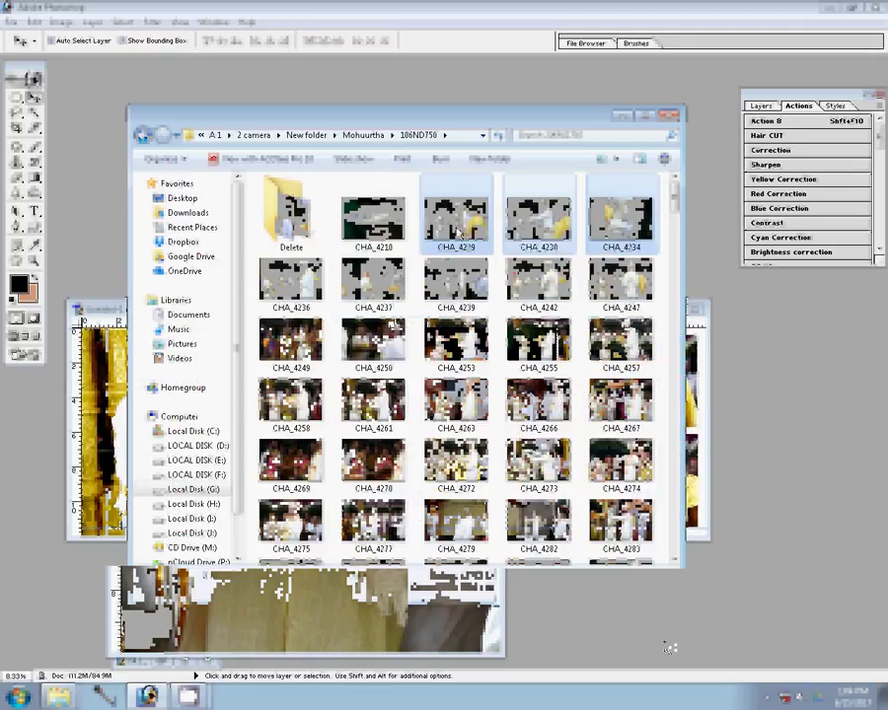
pyautogui.moveTo(296, 219)
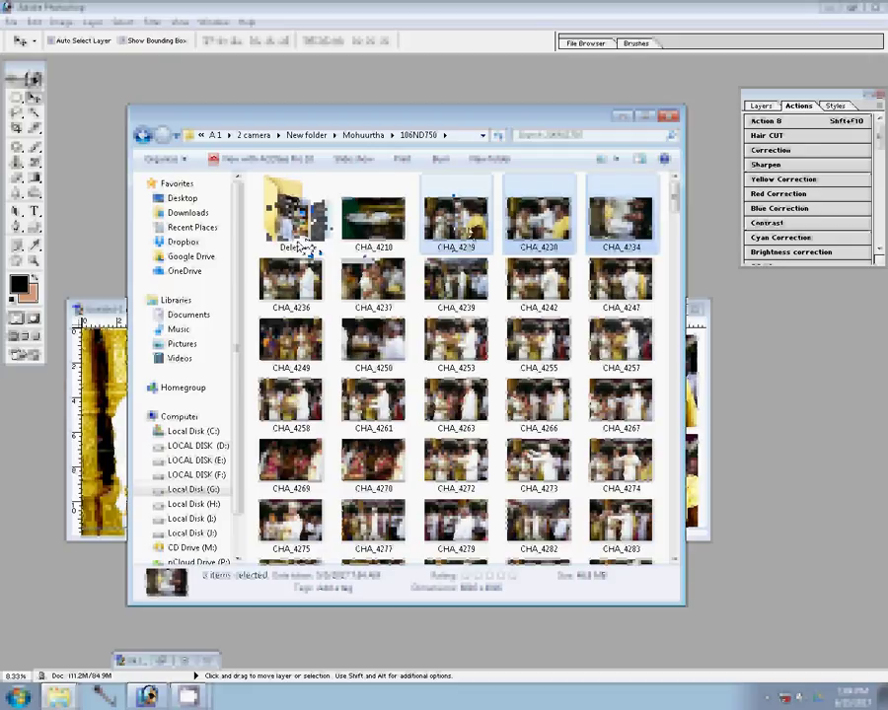
pyautogui.moveTo(471, 227); pyautogui.dragTo(291, 215)
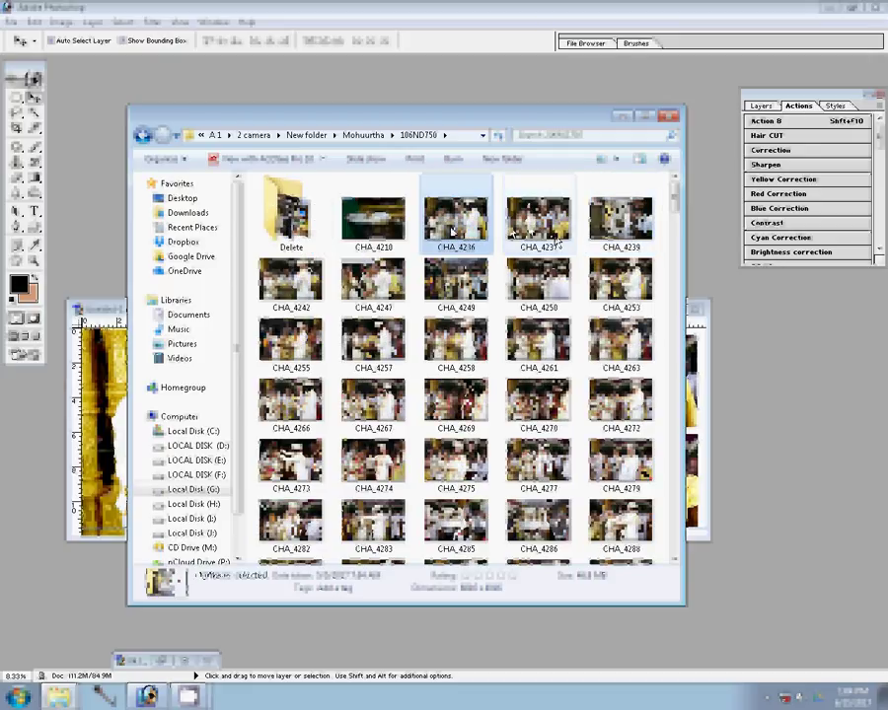
pyautogui.keyDown('ctrl'); pyautogui.click(555, 240); pyautogui.keyUp('ctrl')
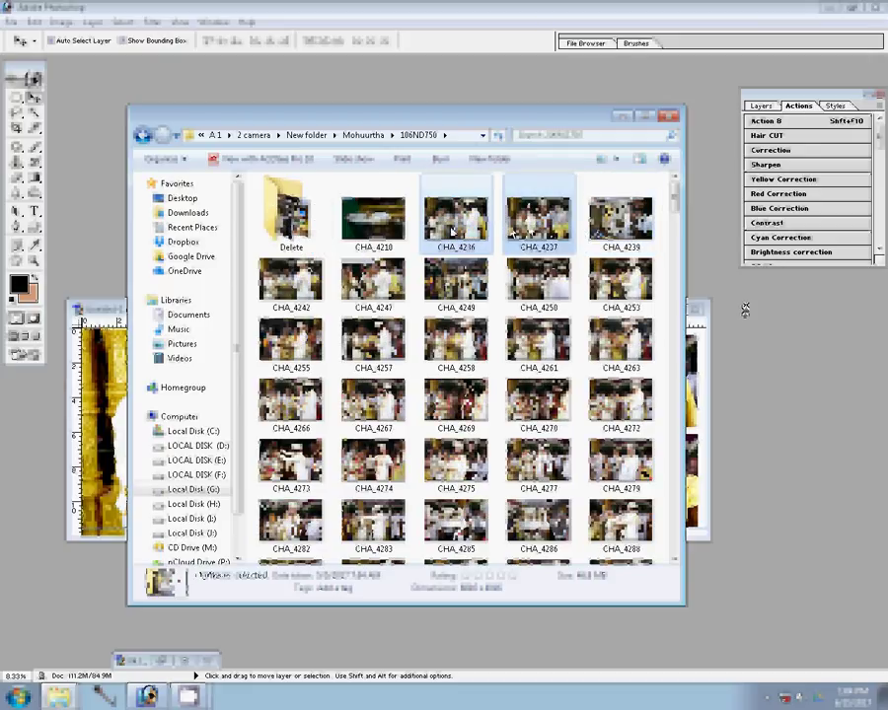
pyautogui.click(746, 309)
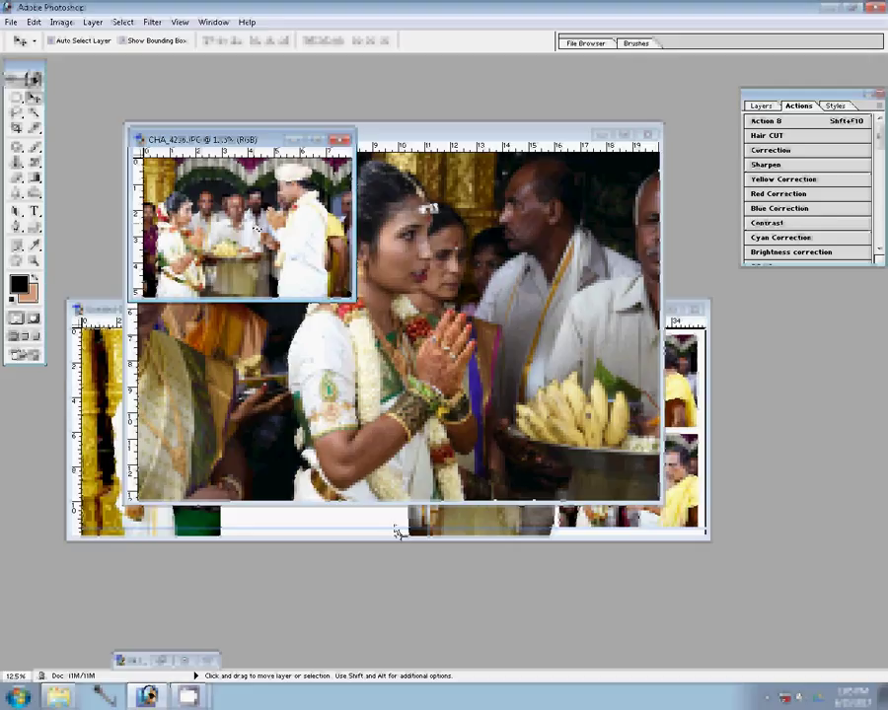
# Bring the album layout forward and close CHA_4236 without saving
pyautogui.click(397, 532)
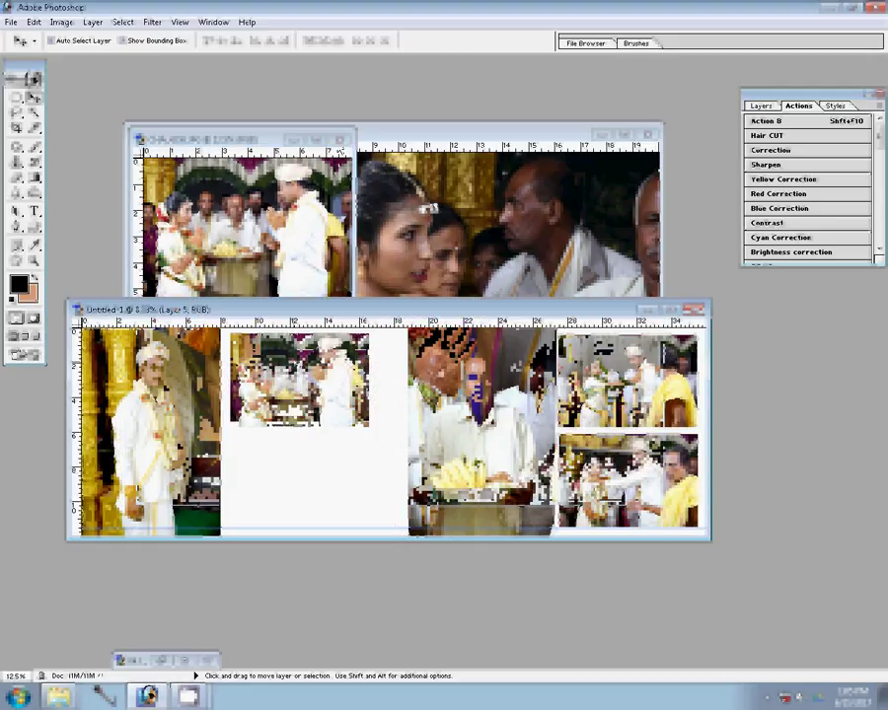
pyautogui.click(340, 140)
pyautogui.click(447, 267)
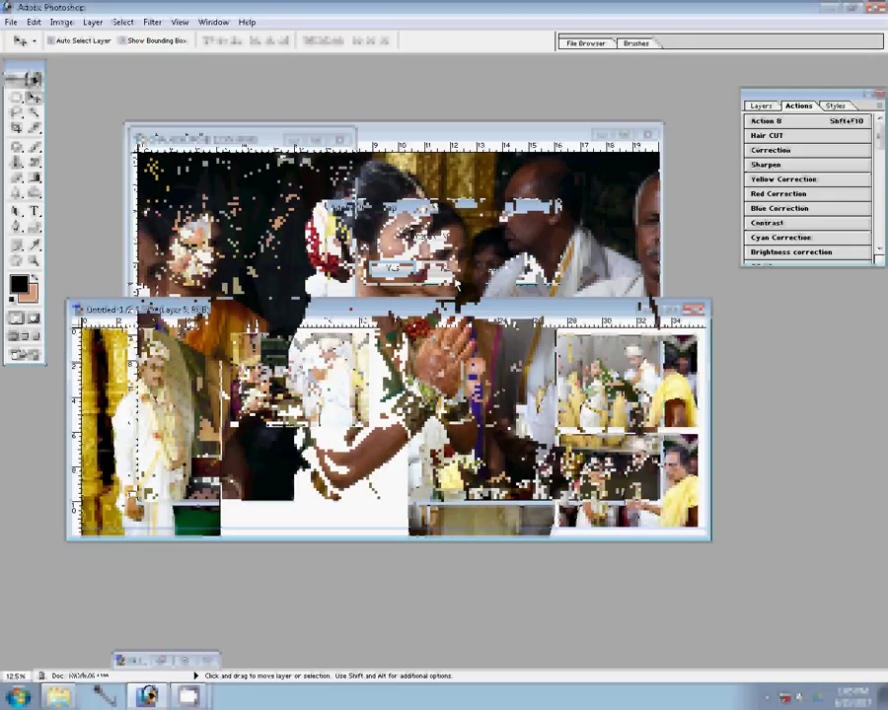
# Resize CHA_4237 and run the Correction action on it for the lower-middle slot
pyautogui.hotkey('ctrl', 'alt', 'i')
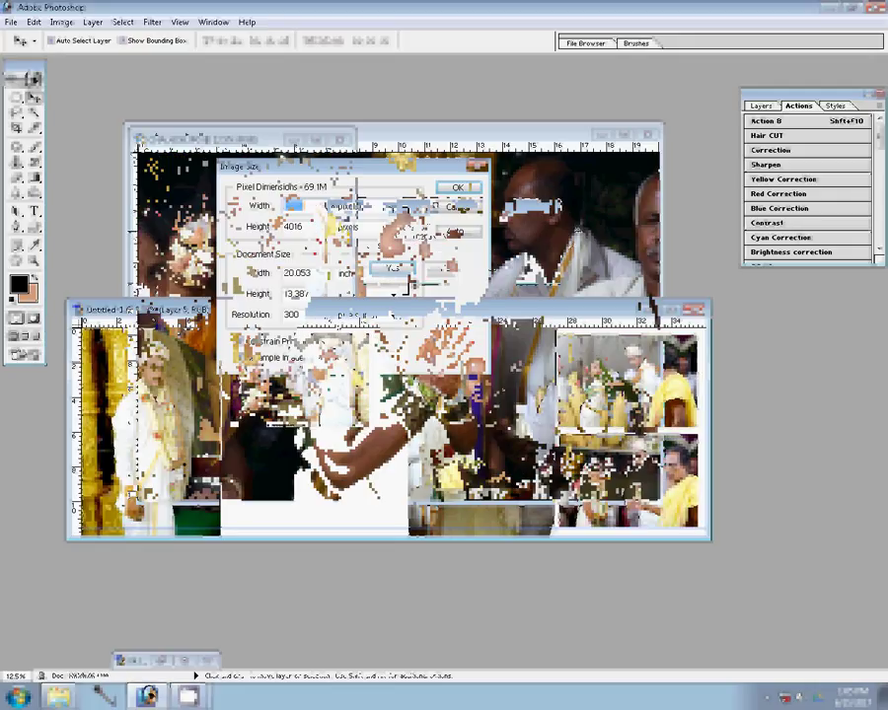
pyautogui.press('Up')
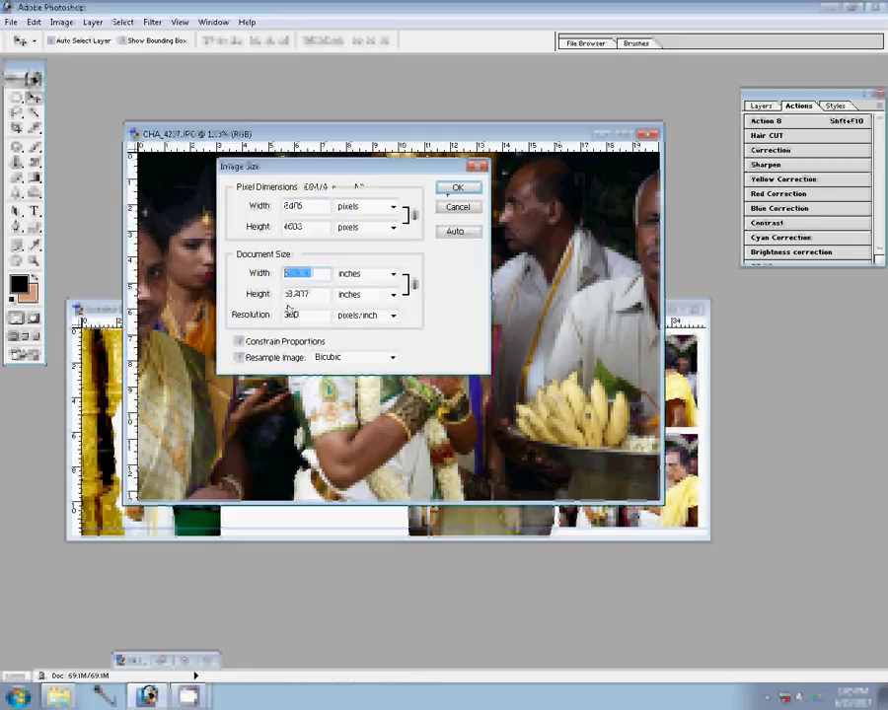
pyautogui.press('Return')
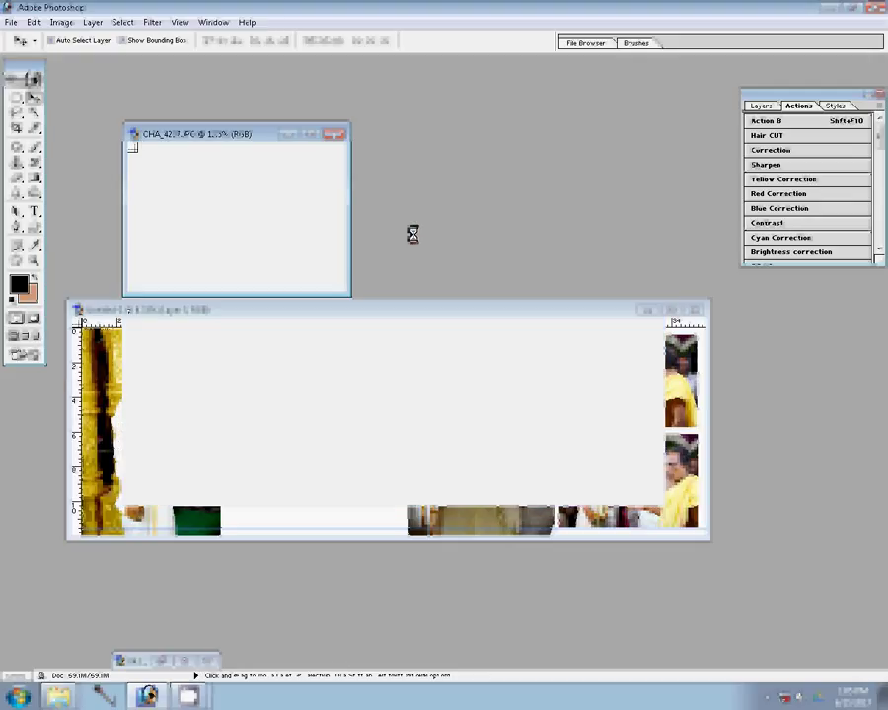
pyautogui.click(788, 152)
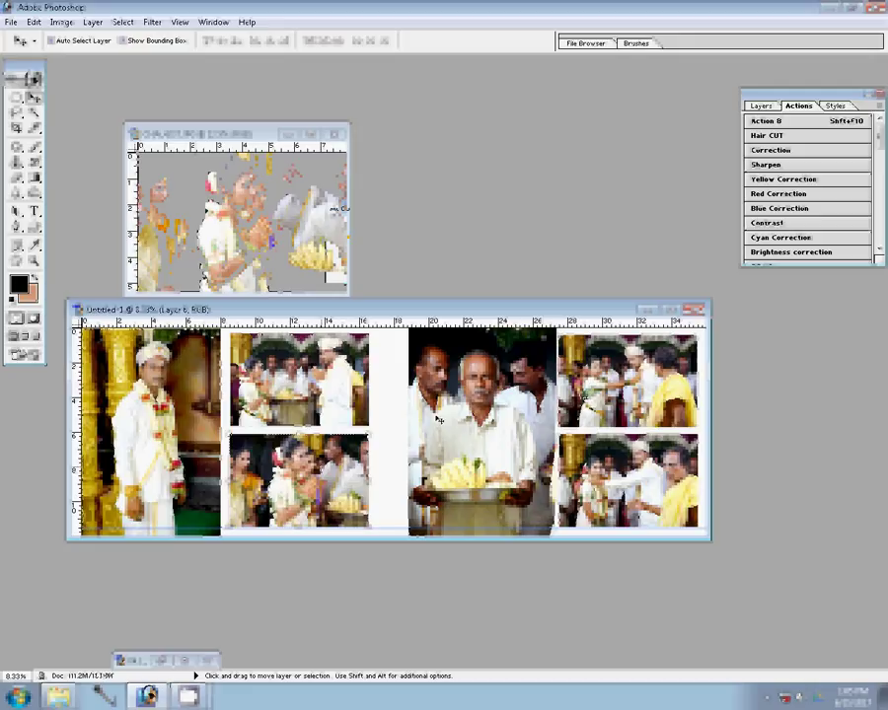
# Add a Gradient Fill layer directly above the Background layer
pyautogui.click(760, 105)
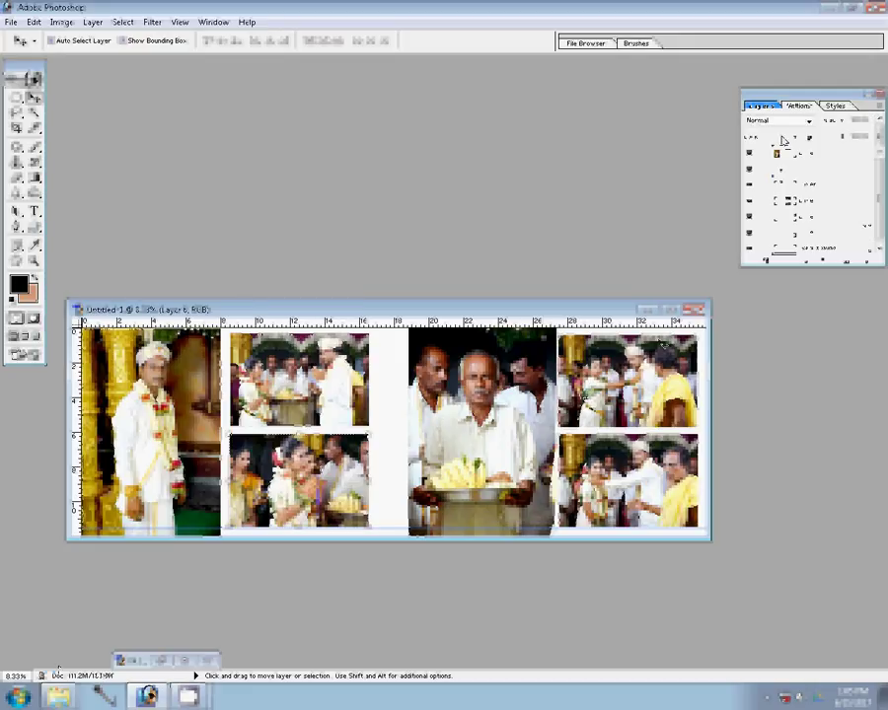
pyautogui.click(823, 248)
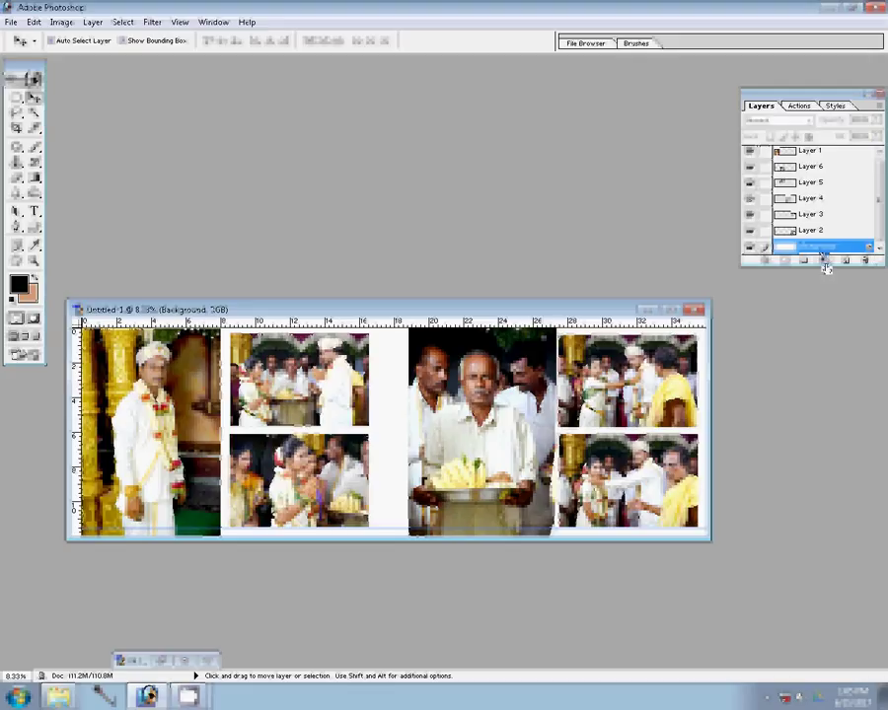
pyautogui.click(825, 261)
pyautogui.click(787, 298)
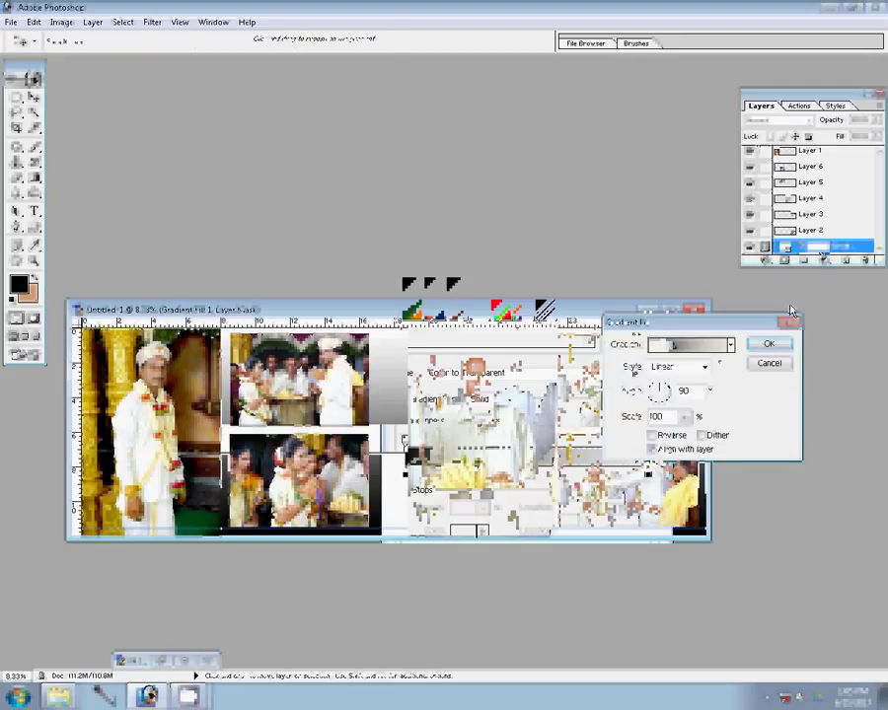
# Load another gradient preset library, apply an angled rainbow gradient, then hide the layer
pyautogui.click(585, 269)
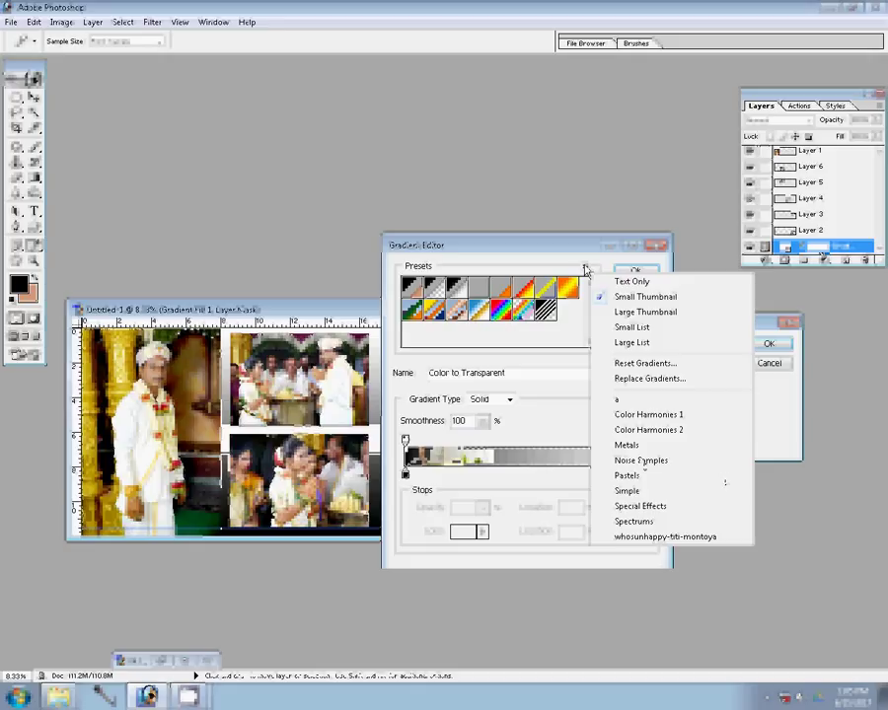
pyautogui.click(634, 536)
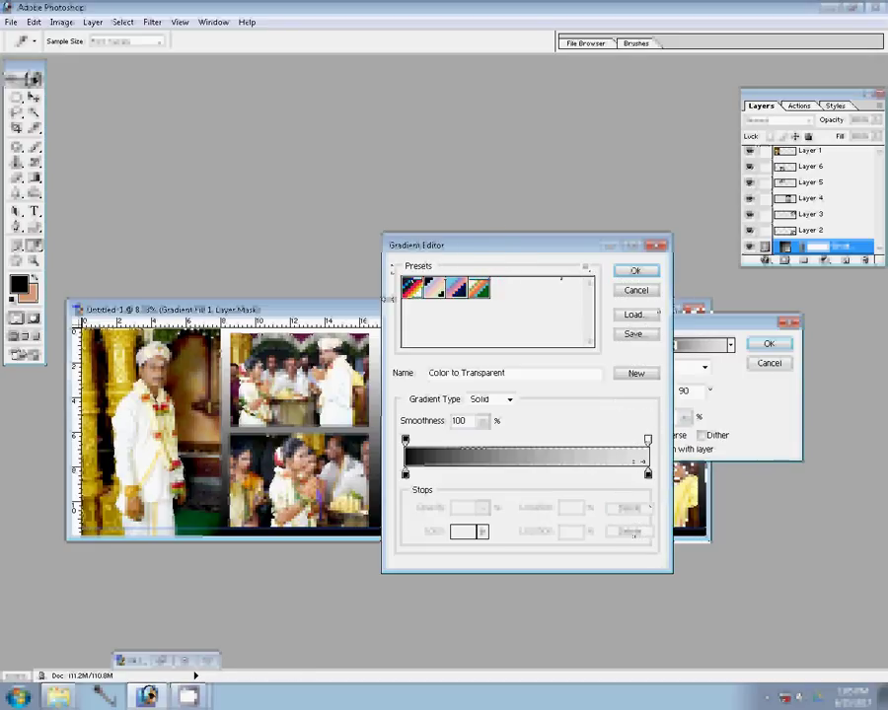
pyautogui.click(502, 289)
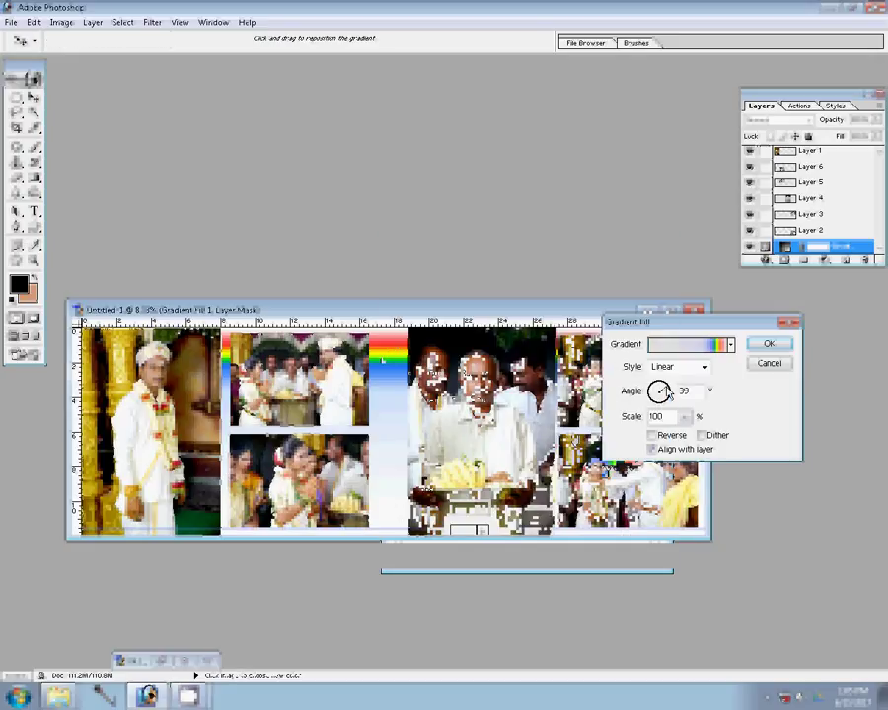
pyautogui.doubleClick(681, 391)
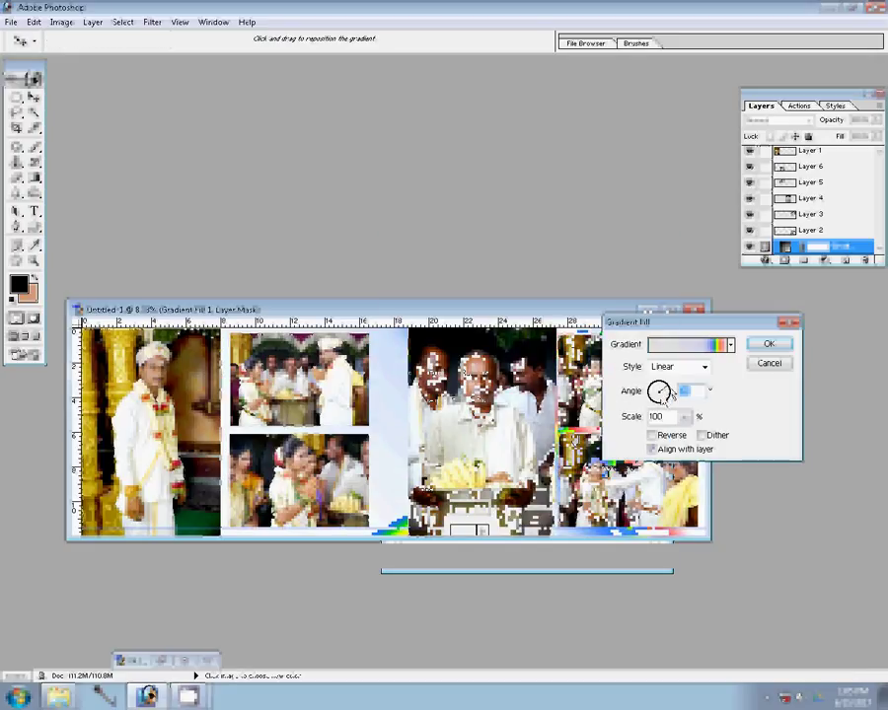
pyautogui.moveTo(669, 395)
pyautogui.mouseDown()
pyautogui.moveTo(657, 396)
pyautogui.moveTo(661, 404)
pyautogui.mouseUp()
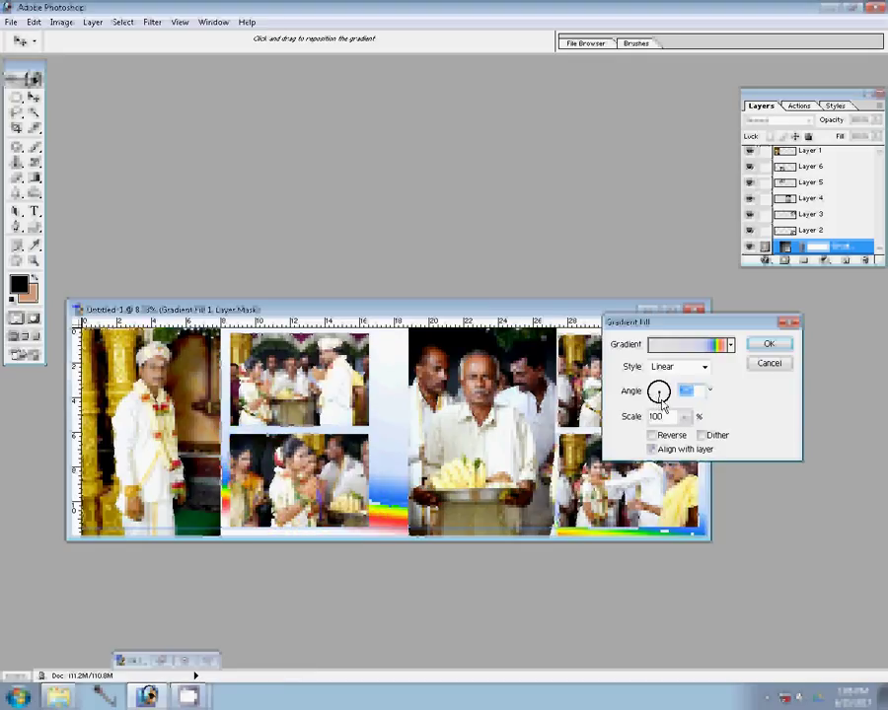
pyautogui.click(781, 345)
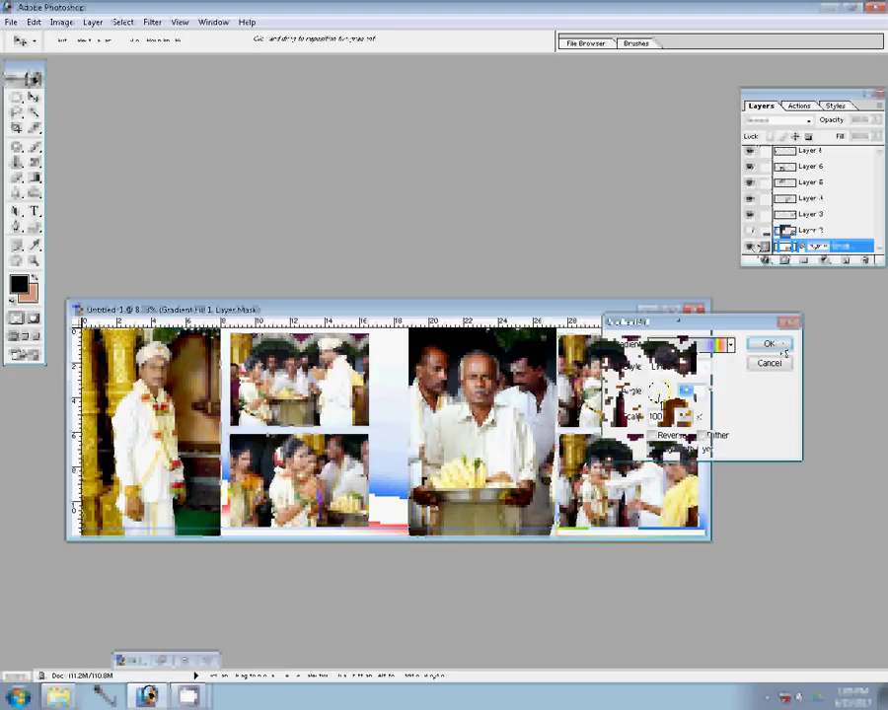
pyautogui.click(750, 231)
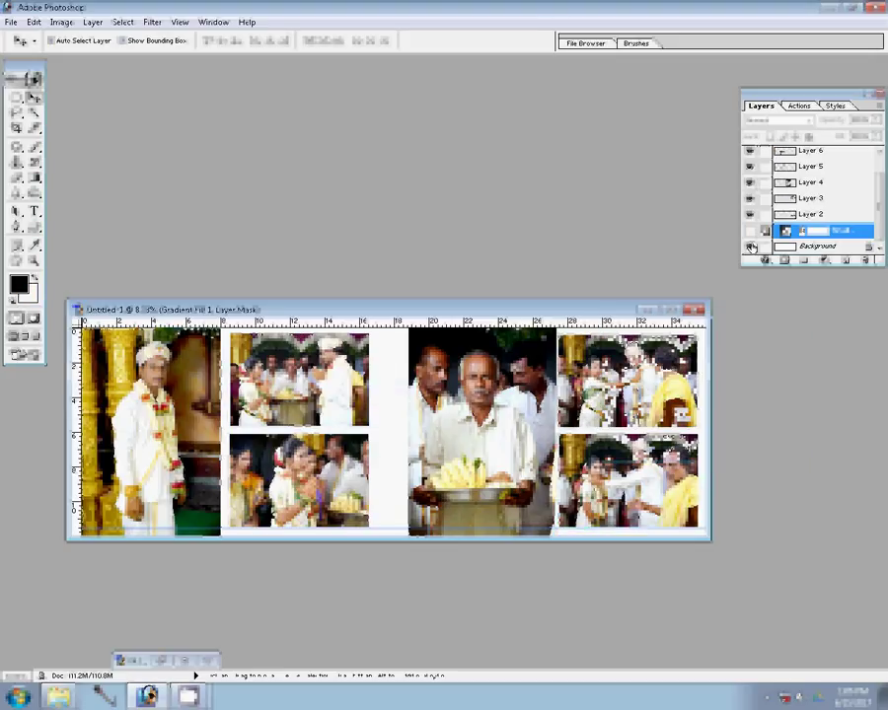
# Merge the visible photo layers into Layer 4 and give it a 22 px pattern-filled stroke
pyautogui.click(505, 400)
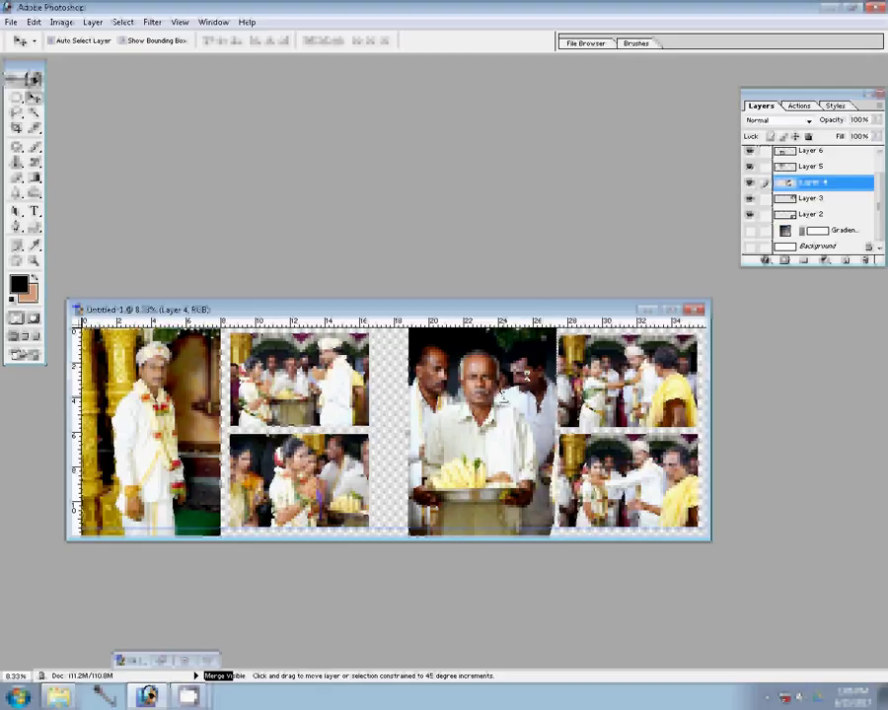
pyautogui.hotkey('ctrl', 'shift', 'e')
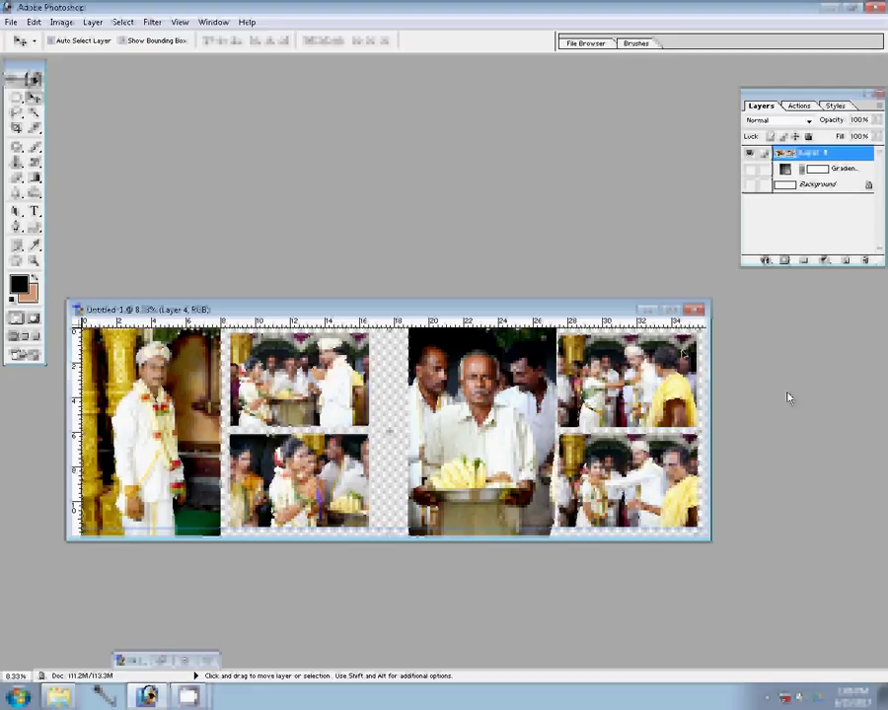
pyautogui.click(765, 260)
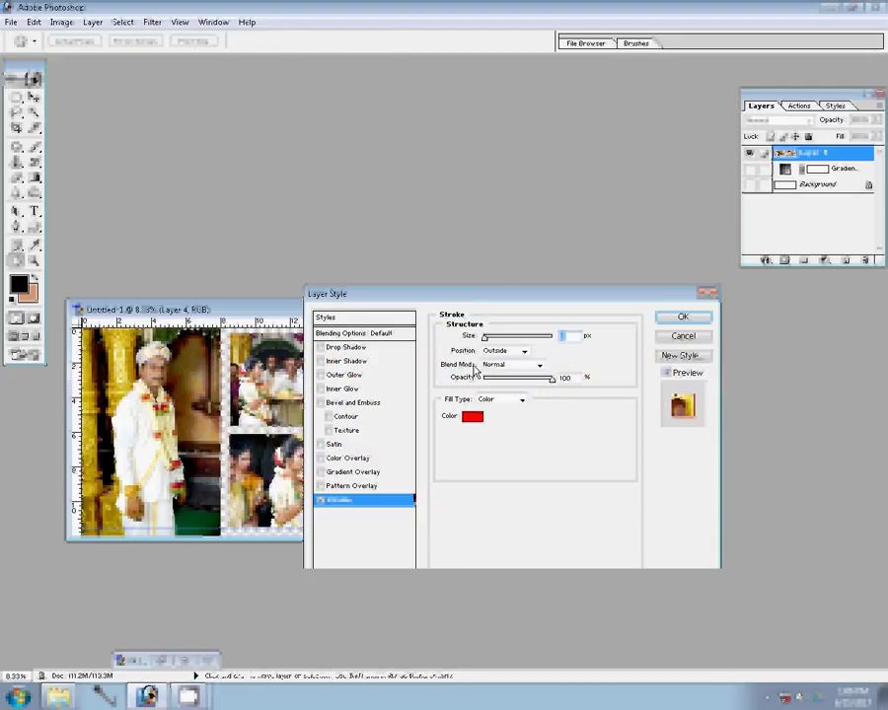
pyautogui.write('22')
pyautogui.click(521, 399)
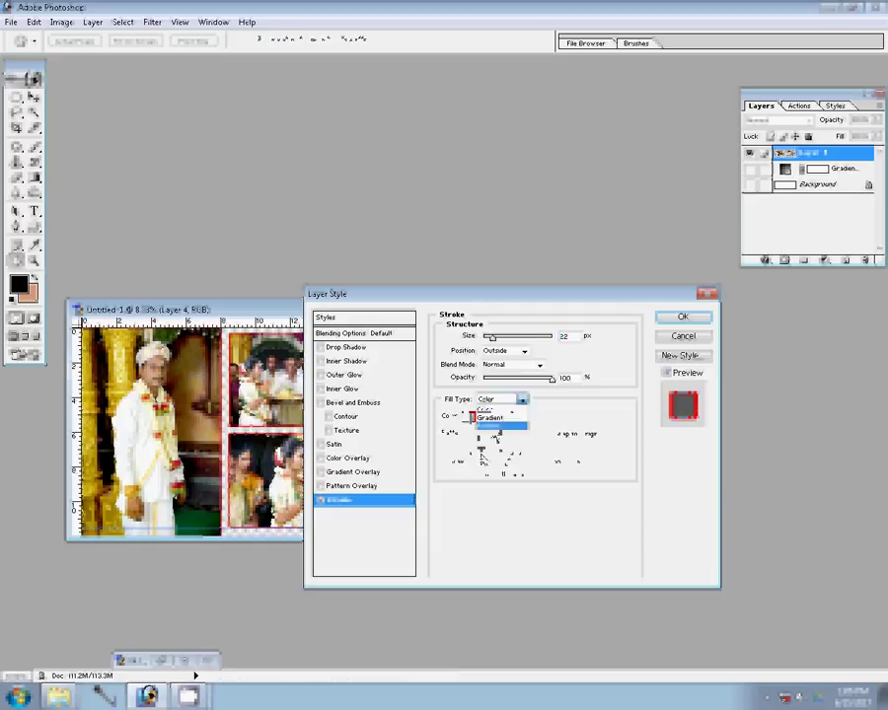
pyautogui.press('Return')
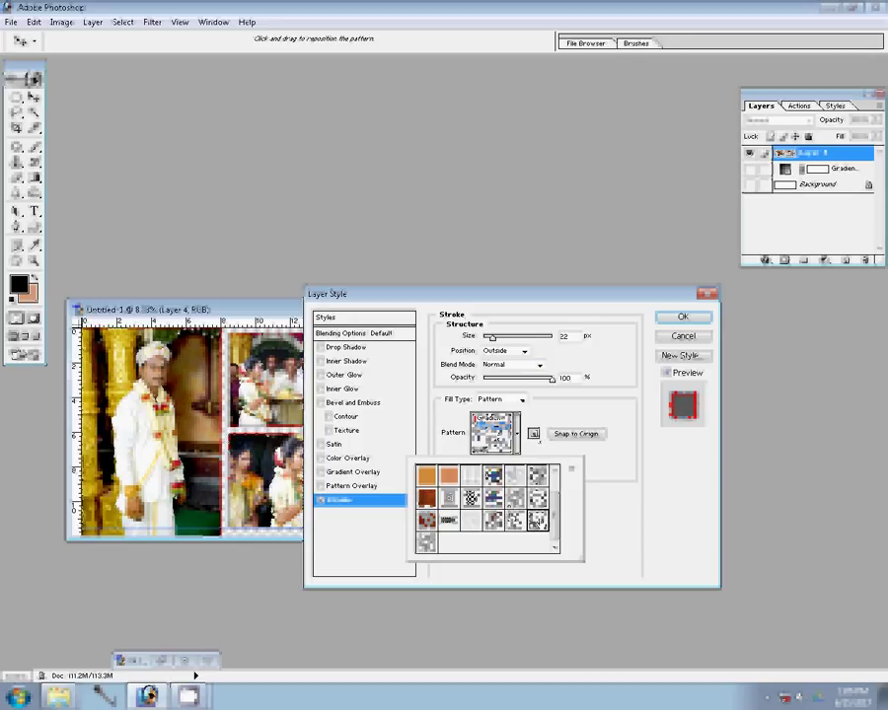
# Load a different pattern library and apply a purple pattern to the stroke
pyautogui.click(539, 442)
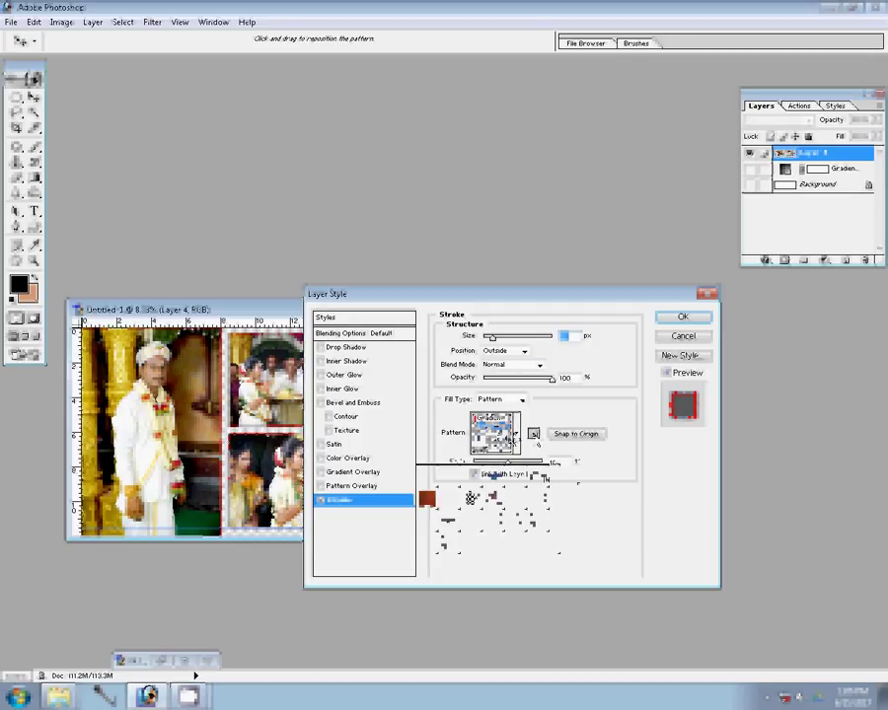
pyautogui.click(570, 470)
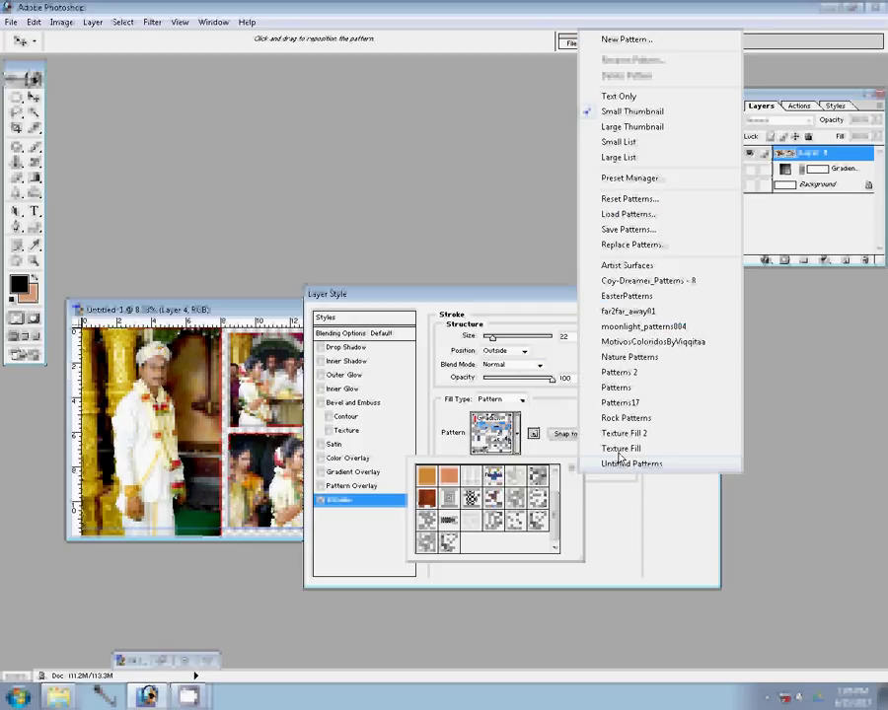
pyautogui.click(636, 373)
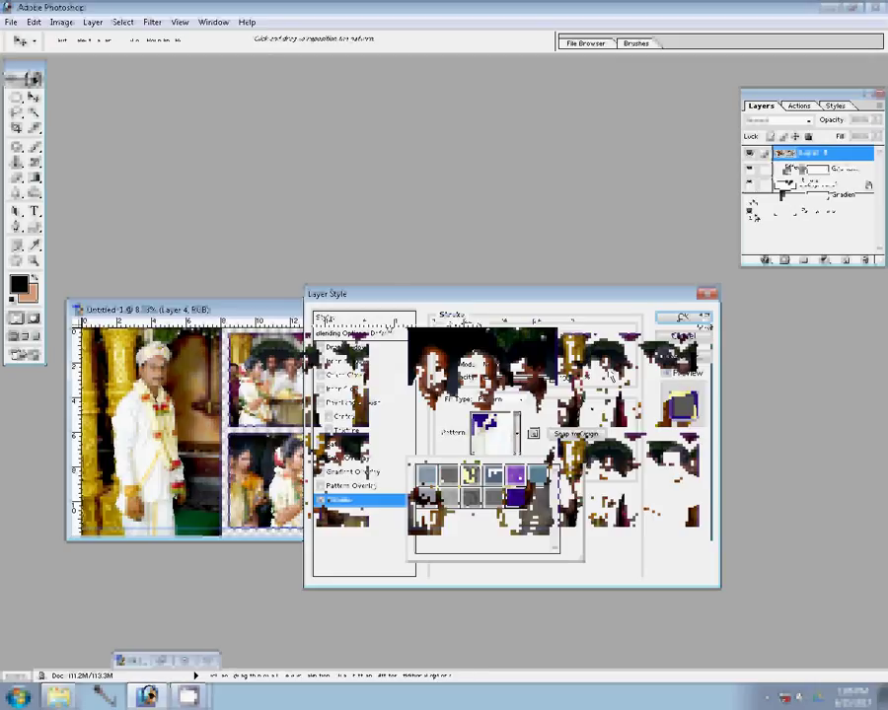
pyautogui.press('Return')
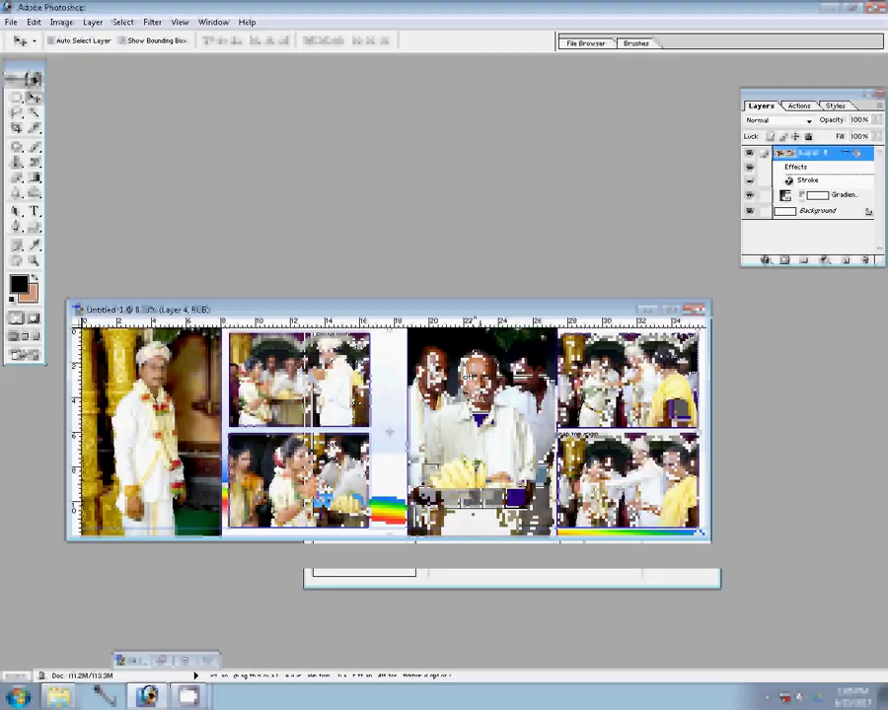
# Save the Untitled-1 spread as the layered Photoshop file 97.psd, then close its window
pyautogui.hotkey('ctrl', 's')
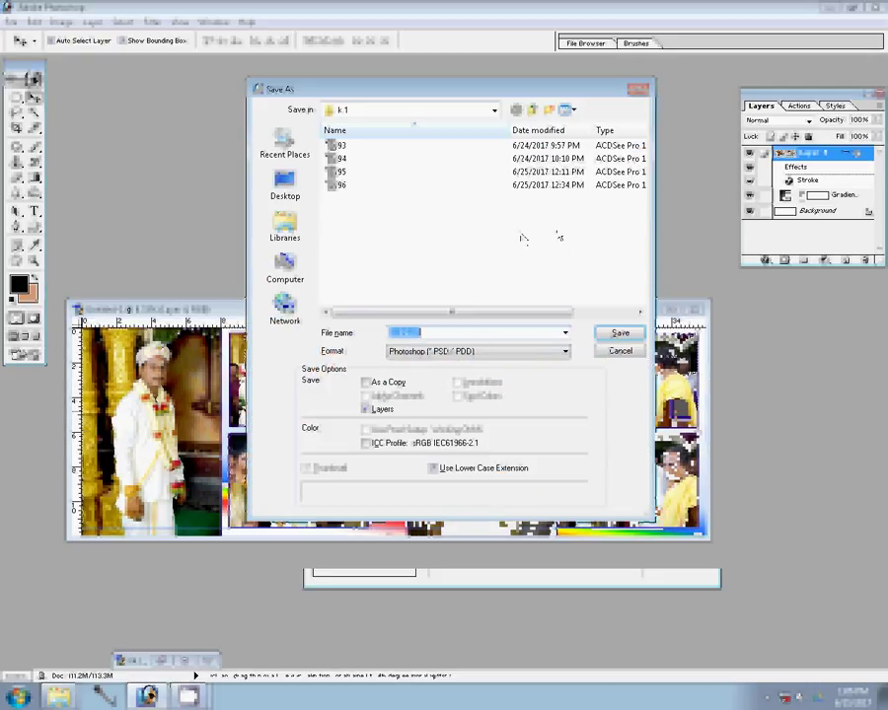
pyautogui.write('97')
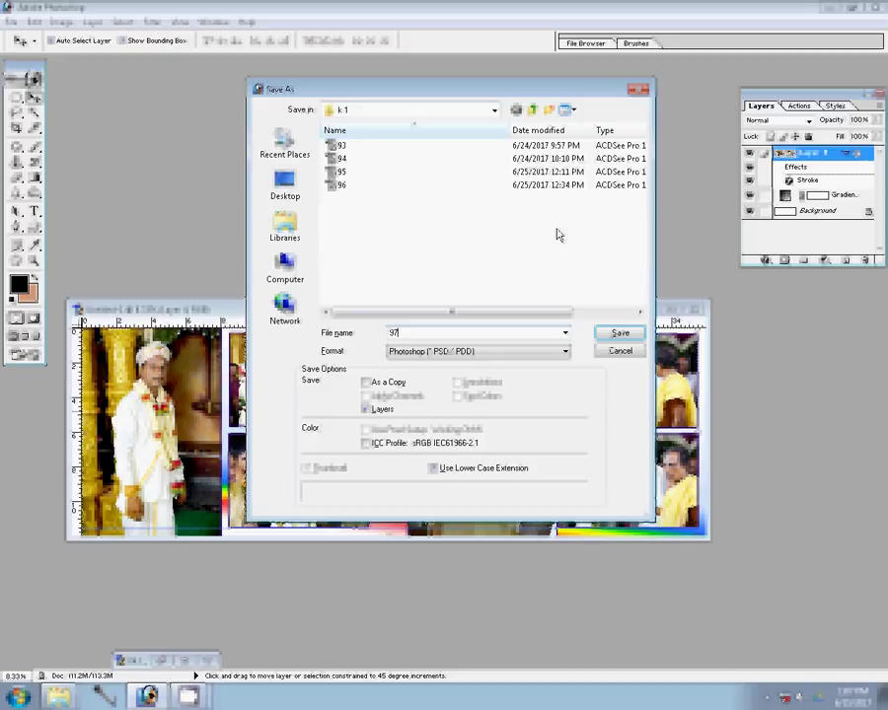
pyautogui.press('Return')
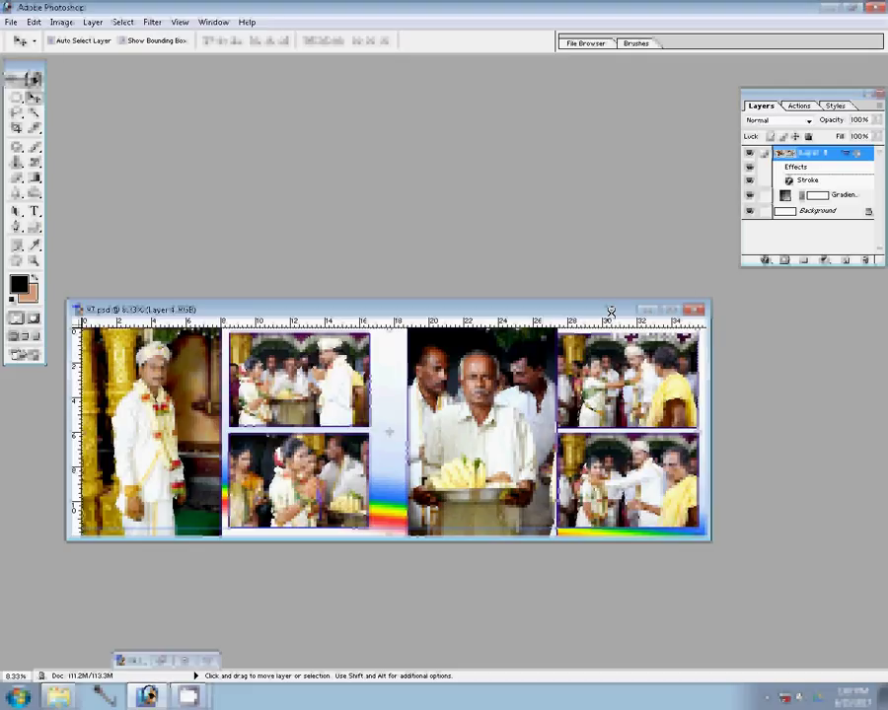
pyautogui.click(697, 309)
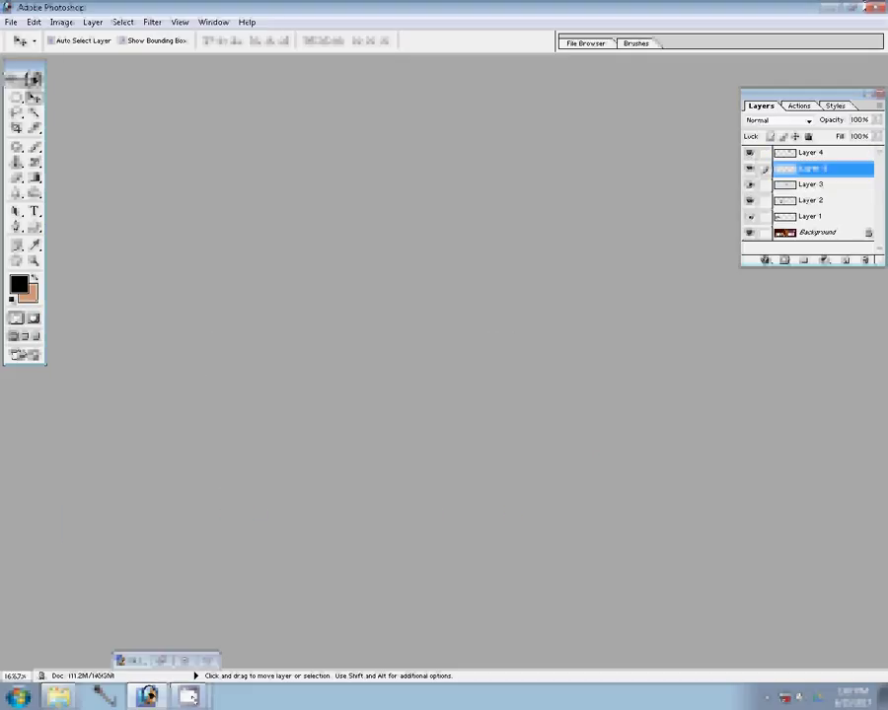